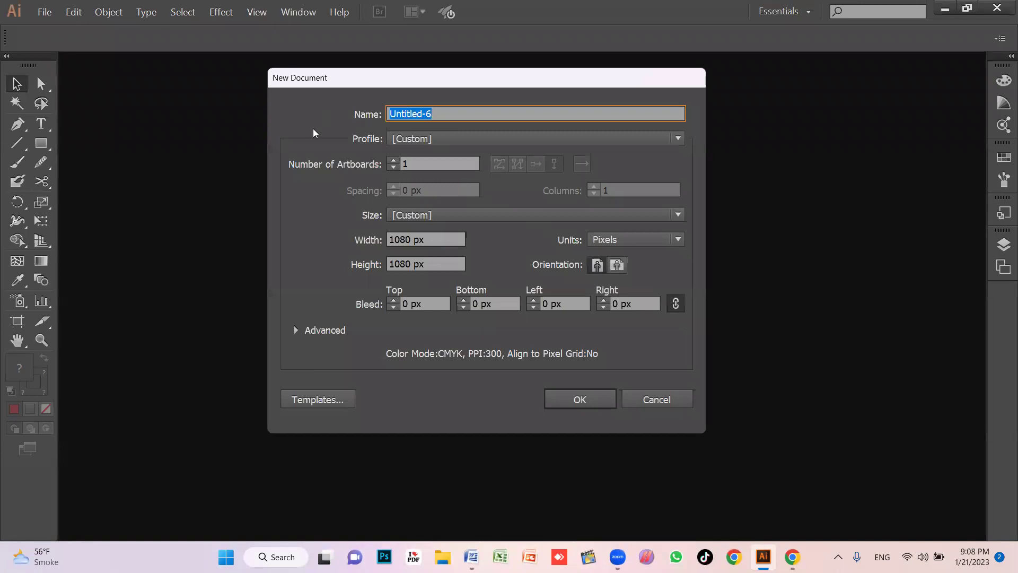
# Create the 1080 × 1080 px document and highlight the 'Shape builder tool' agenda line yellow in Word
pyautogui.click(578, 399)
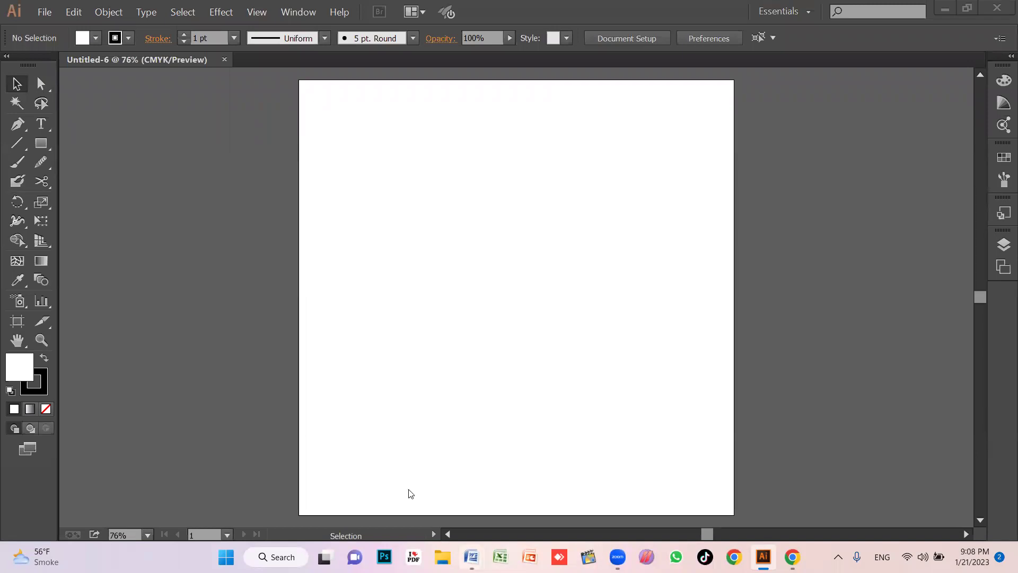
pyautogui.click(470, 557)
pyautogui.moveTo(241, 313); pyautogui.dragTo(95, 313)
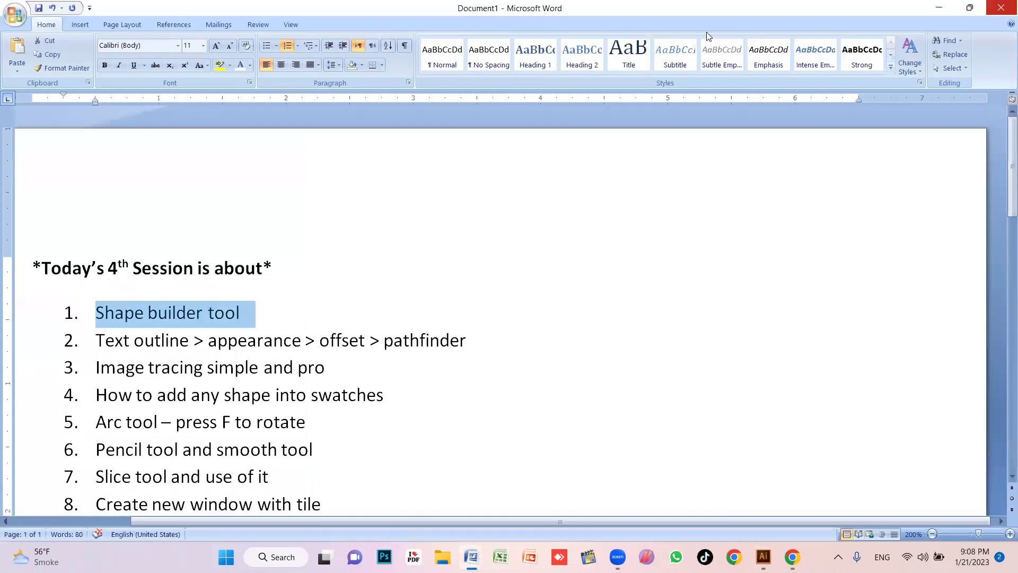
pyautogui.click(220, 65)
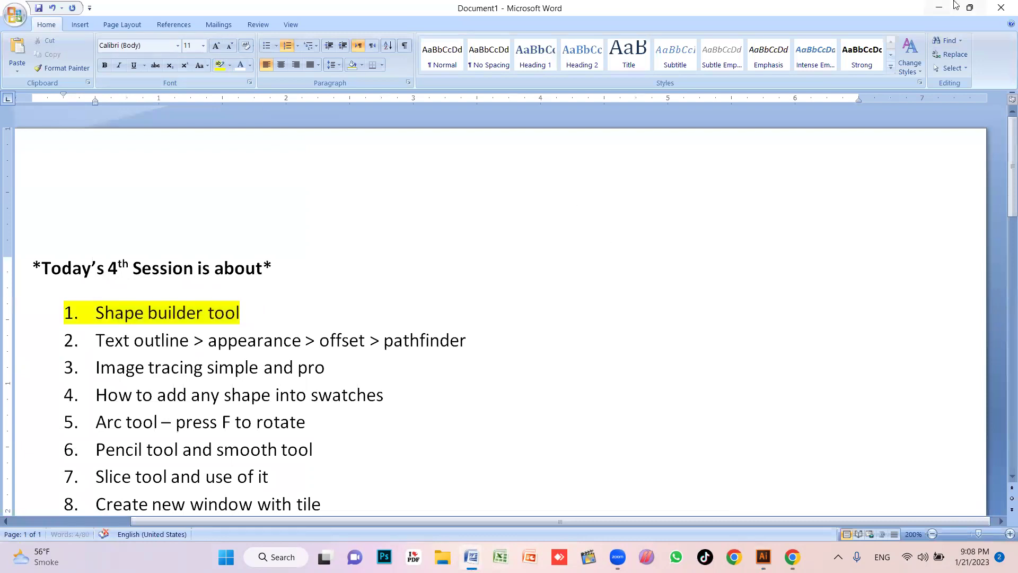
pyautogui.hotkey('alt', 'Tab')
# Draw a square and duplicate it into six staggered overlapping squares, one offset above the row
pyautogui.click(42, 145)
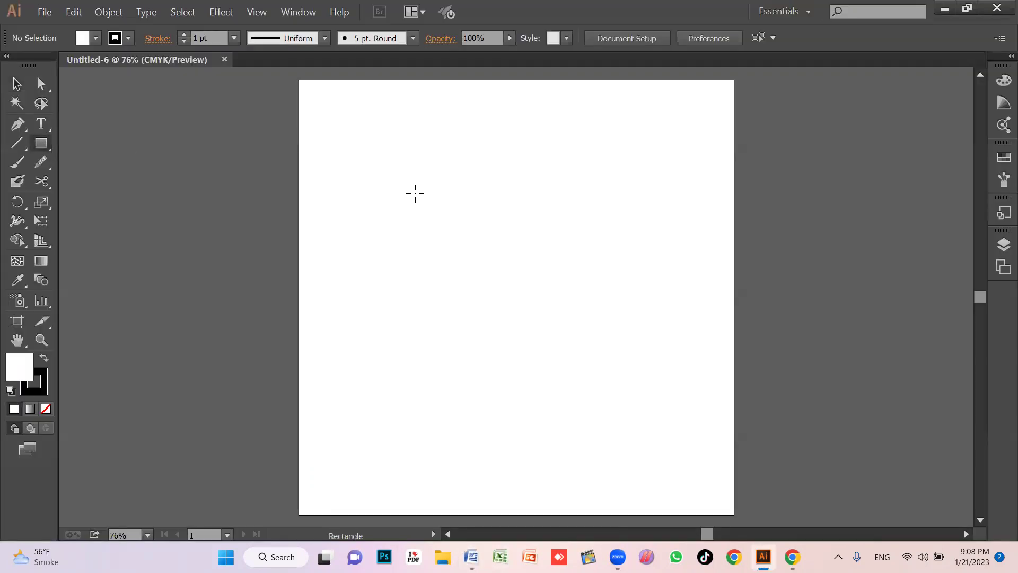
pyautogui.moveTo(345, 145); pyautogui.dragTo(469, 268)
pyautogui.press('v')
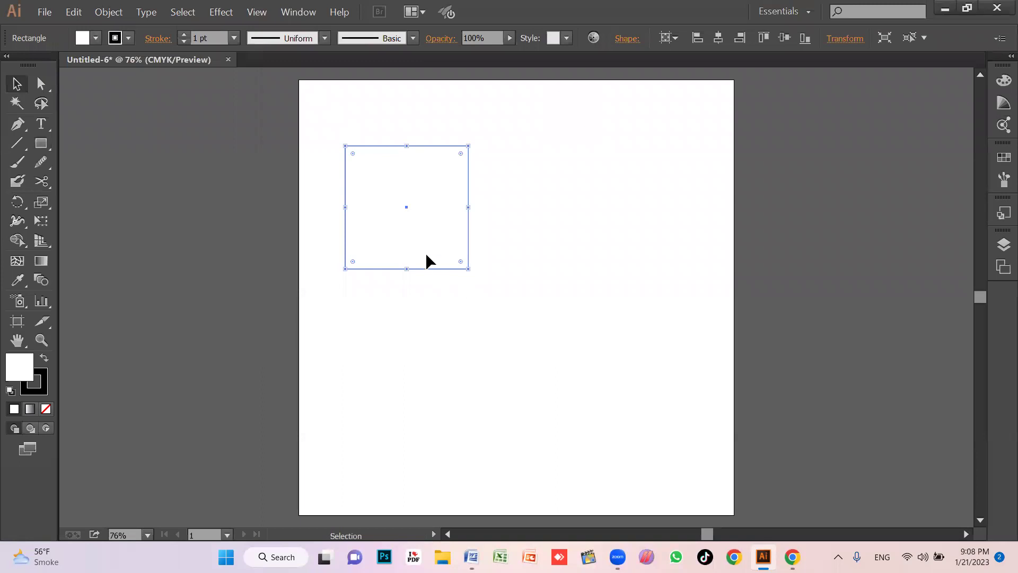
pyautogui.press('alt')
pyautogui.moveTo(437, 269); pyautogui.dragTo(535, 356)
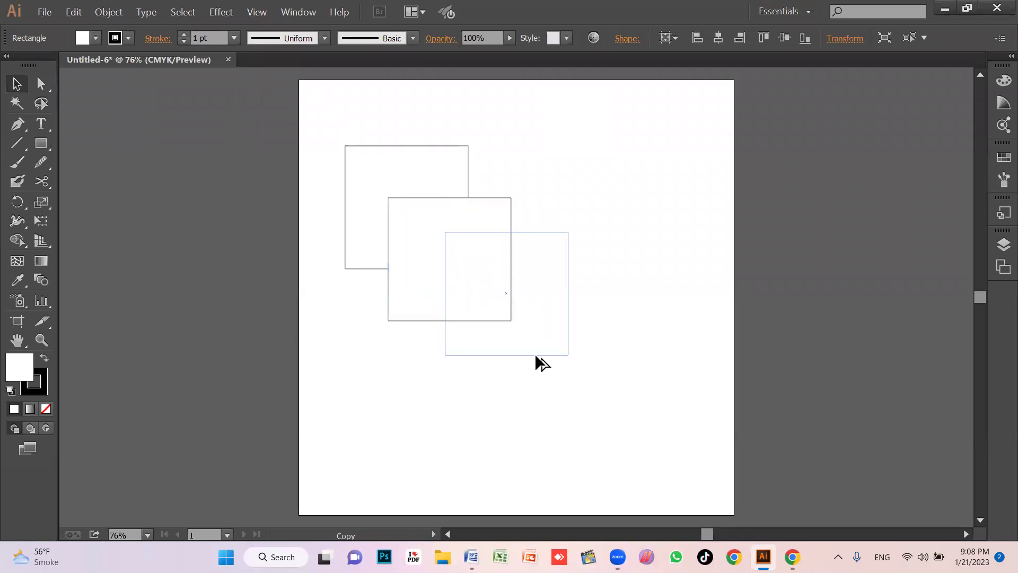
pyautogui.hotkey('ctrl', 'd')
pyautogui.hotkey('ctrl', 'd')
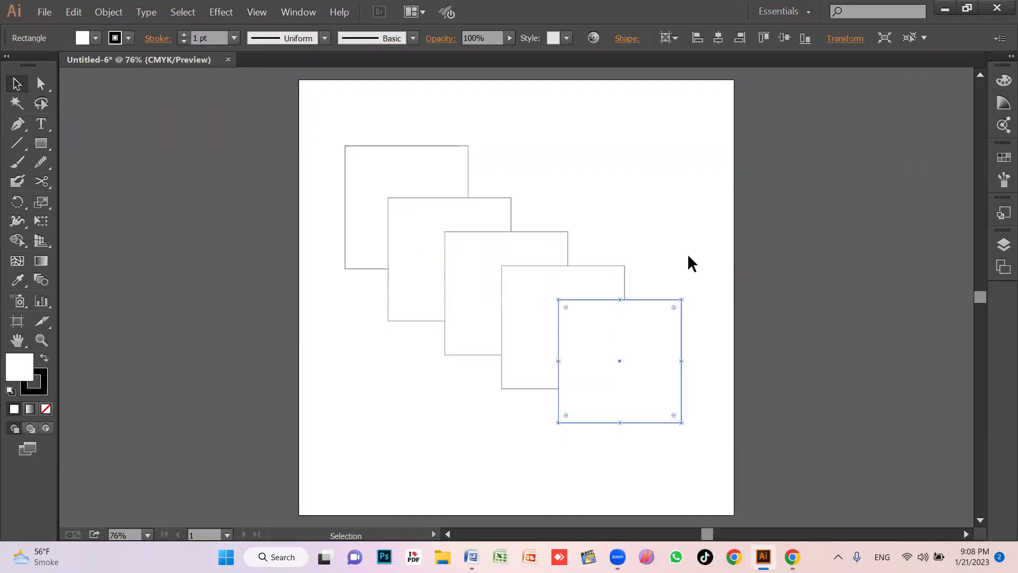
pyautogui.moveTo(639, 317); pyautogui.dragTo(570, 182)
# Marquee-select all six squares
pyautogui.click(745, 291)
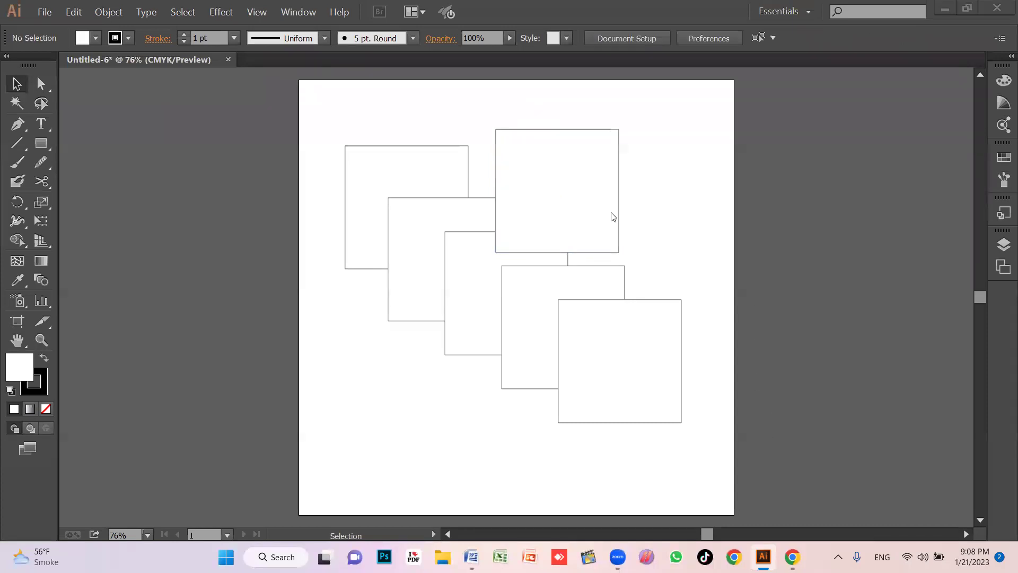
pyautogui.moveTo(732, 448); pyautogui.dragTo(374, 165)
pyautogui.moveTo(321, 117); pyautogui.dragTo(274, 131)
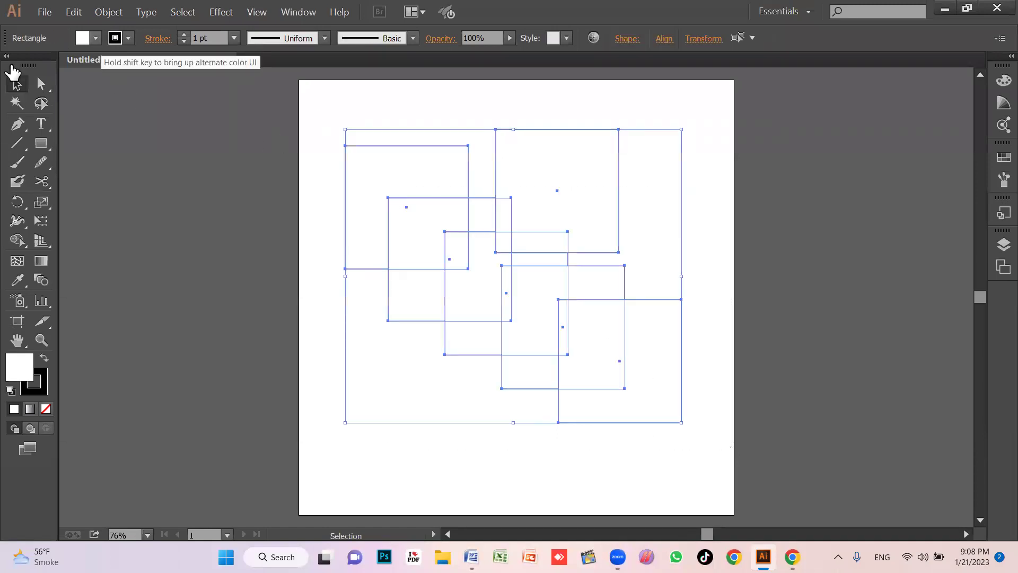
# Set the squares' fill to None, reselect all six, and switch to the Shape Builder tool
pyautogui.press('/')
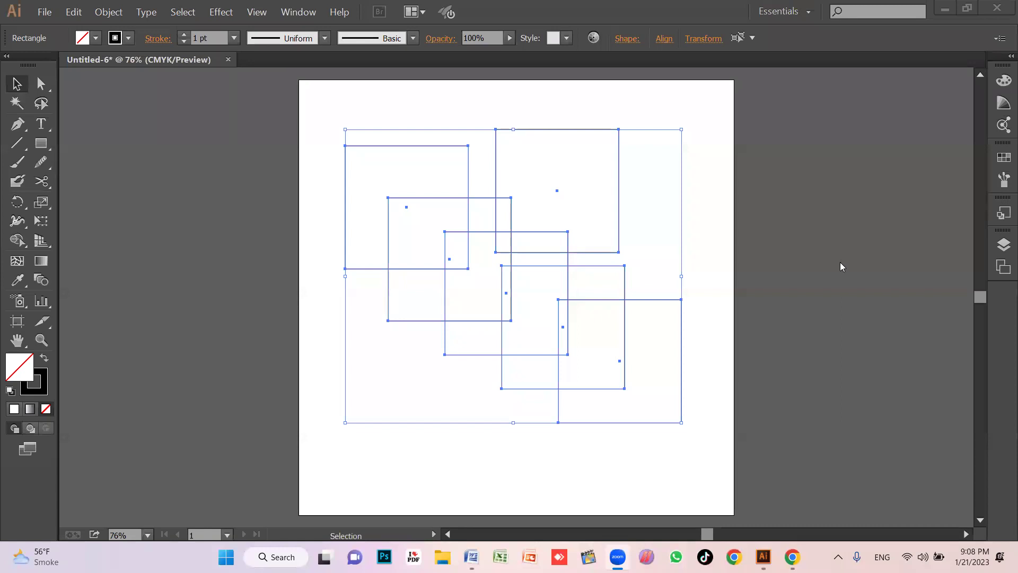
pyautogui.click(773, 432)
pyautogui.moveTo(741, 431); pyautogui.dragTo(323, 109)
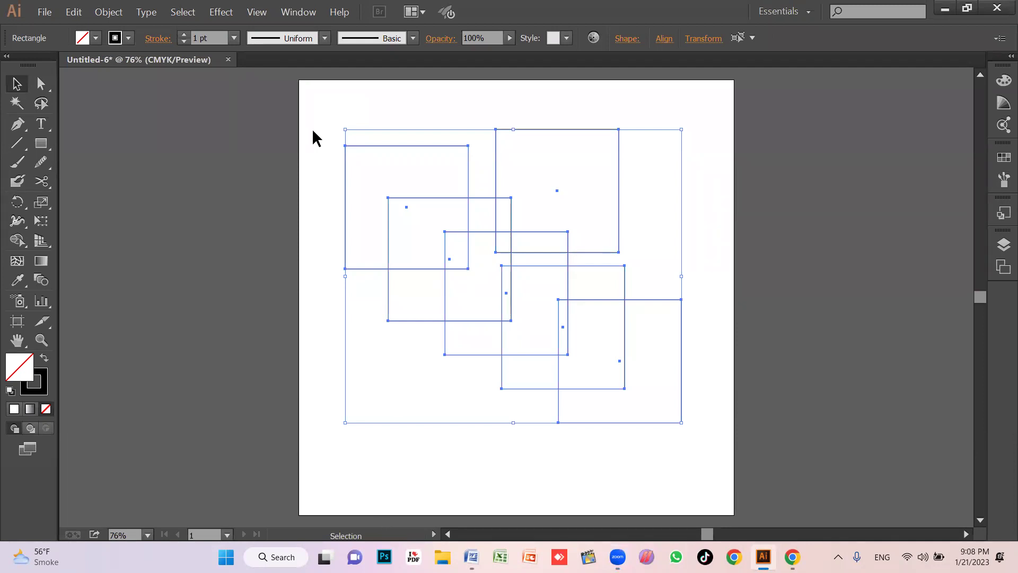
pyautogui.moveTo(741, 445); pyautogui.dragTo(289, 129)
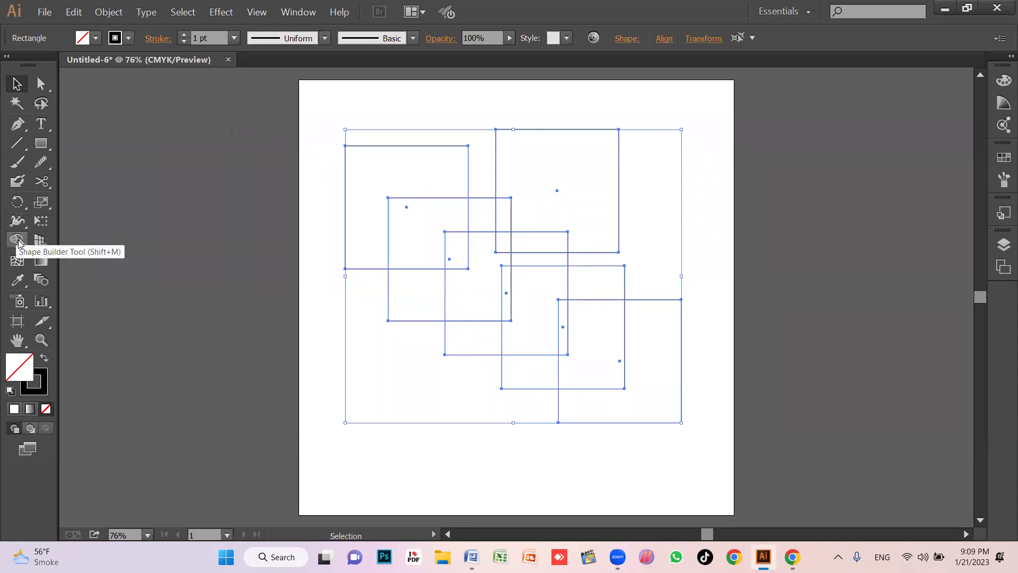
pyautogui.moveTo(18, 243); pyautogui.dragTo(130, 245)
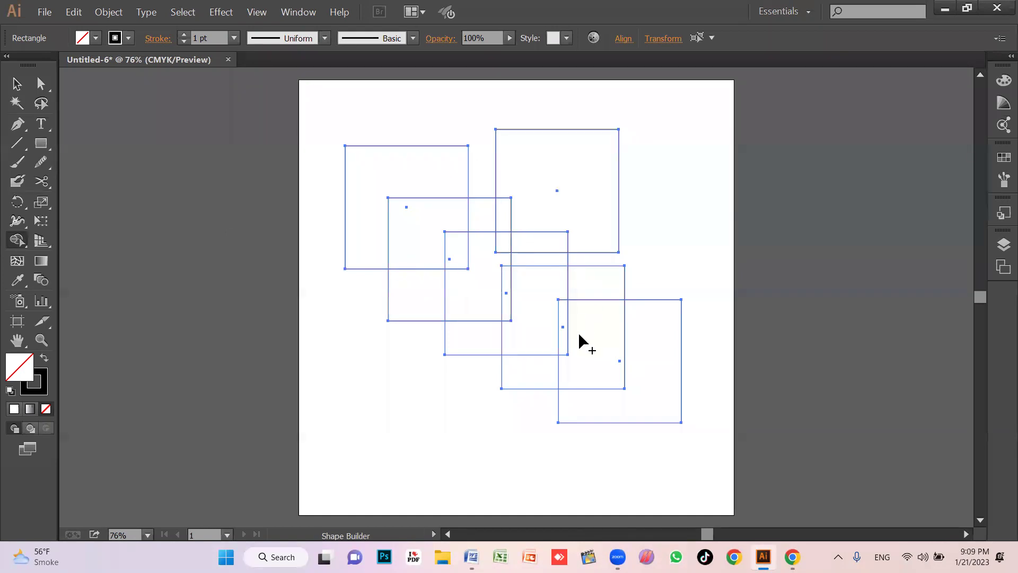
# Drag Shape Builder across every square region to merge them into one stepped outline
pyautogui.moveTo(387, 173); pyautogui.dragTo(475, 283)
pyautogui.moveTo(442, 212); pyautogui.dragTo(469, 265)
pyautogui.moveTo(541, 208)
pyautogui.mouseDown()
pyautogui.moveTo(503, 248)
pyautogui.moveTo(521, 259)
pyautogui.moveTo(529, 217)
pyautogui.moveTo(551, 233)
pyautogui.mouseUp()
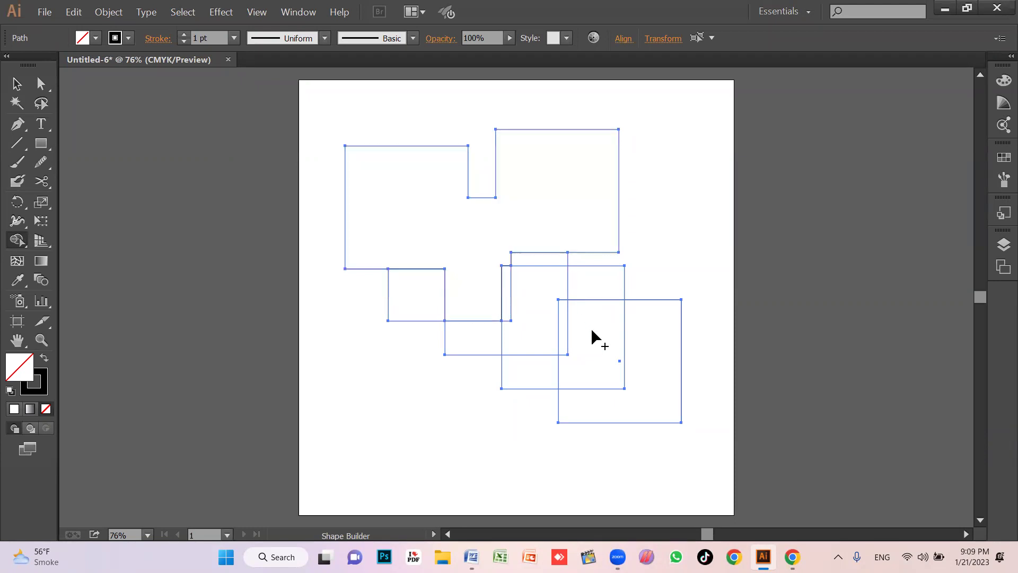
pyautogui.moveTo(479, 280); pyautogui.dragTo(532, 301)
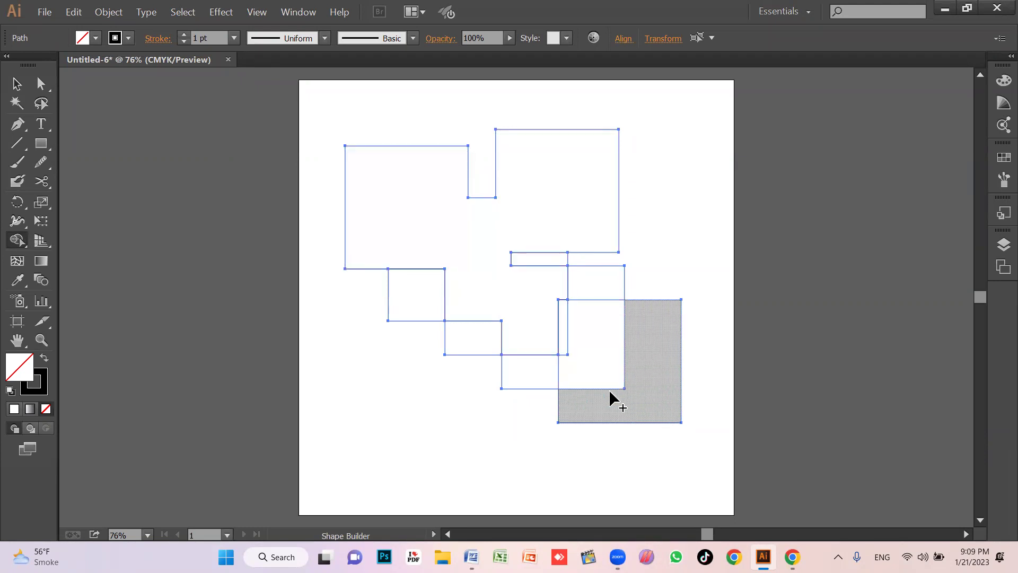
pyautogui.moveTo(587, 338); pyautogui.dragTo(656, 386)
pyautogui.moveTo(568, 289)
pyautogui.mouseDown()
pyautogui.moveTo(544, 252)
pyautogui.moveTo(545, 229)
pyautogui.moveTo(546, 289)
pyautogui.mouseUp()
pyautogui.moveTo(442, 291); pyautogui.dragTo(416, 297)
pyautogui.moveTo(541, 320)
pyautogui.mouseDown()
pyautogui.moveTo(475, 335)
pyautogui.moveTo(538, 378)
pyautogui.mouseUp()
# Select the merged stepped outline with the Selection tool and delete it
pyautogui.press('v')
pyautogui.click(728, 264)
pyautogui.click(477, 350)
pyautogui.click(652, 284)
pyautogui.click(536, 130)
pyautogui.click(735, 371)
pyautogui.click(681, 318)
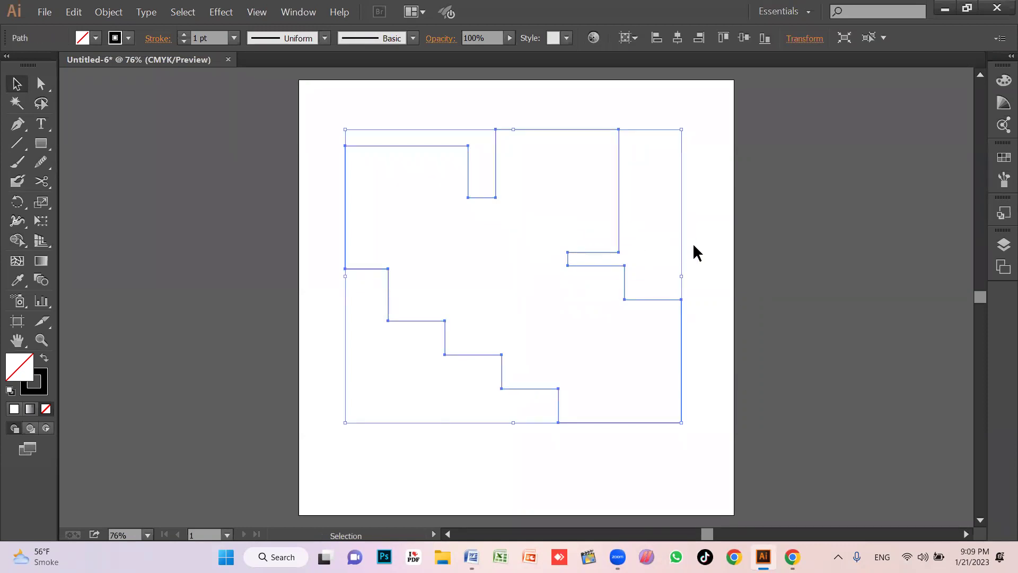
pyautogui.moveTo(759, 387); pyautogui.dragTo(504, 259)
pyautogui.press('Delete')
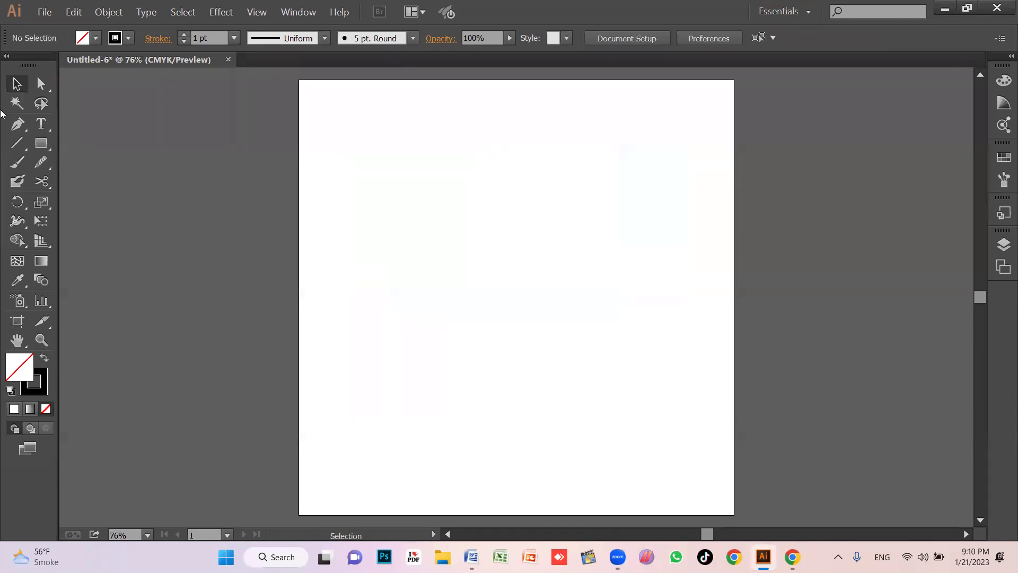
# Draw a circle with the Ellipse tool and move it toward the artboard's upper left
pyautogui.click(42, 148)
pyautogui.moveTo(44, 154); pyautogui.dragTo(124, 179)
pyautogui.moveTo(388, 202)
pyautogui.mouseDown()
pyautogui.moveTo(562, 376)
pyautogui.moveTo(408, 267)
pyautogui.mouseUp()
pyautogui.press('v')
pyautogui.click(394, 239)
pyautogui.moveTo(409, 229); pyautogui.dragTo(350, 196)
pyautogui.click(423, 222)
pyautogui.moveTo(422, 218); pyautogui.dragTo(346, 163)
# Duplicate the circle twice to the right, forming a row of three overlapping circles
pyautogui.moveTo(461, 295); pyautogui.dragTo(556, 293)
pyautogui.hotkey('ctrl', 'd')
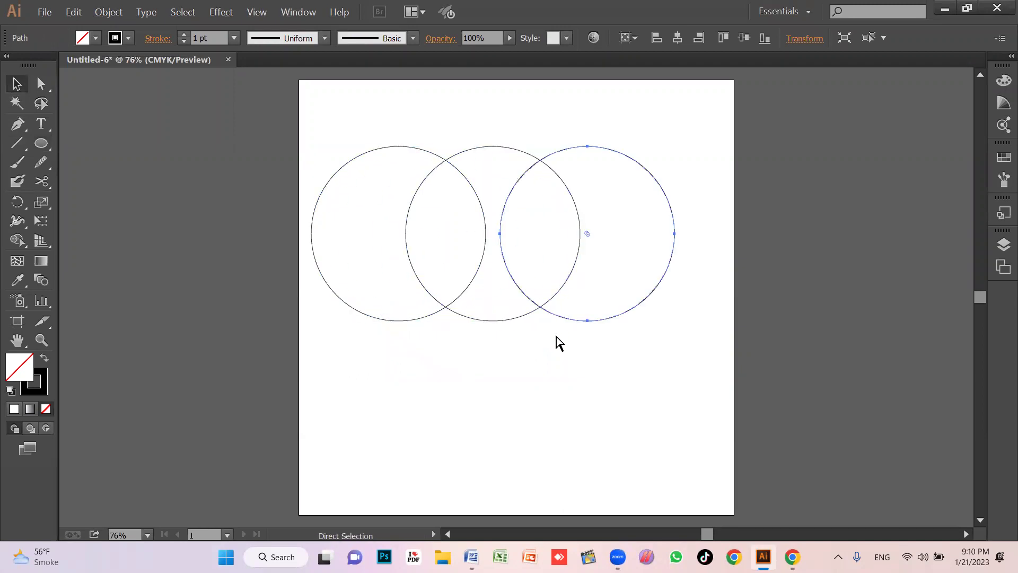
pyautogui.click(418, 379)
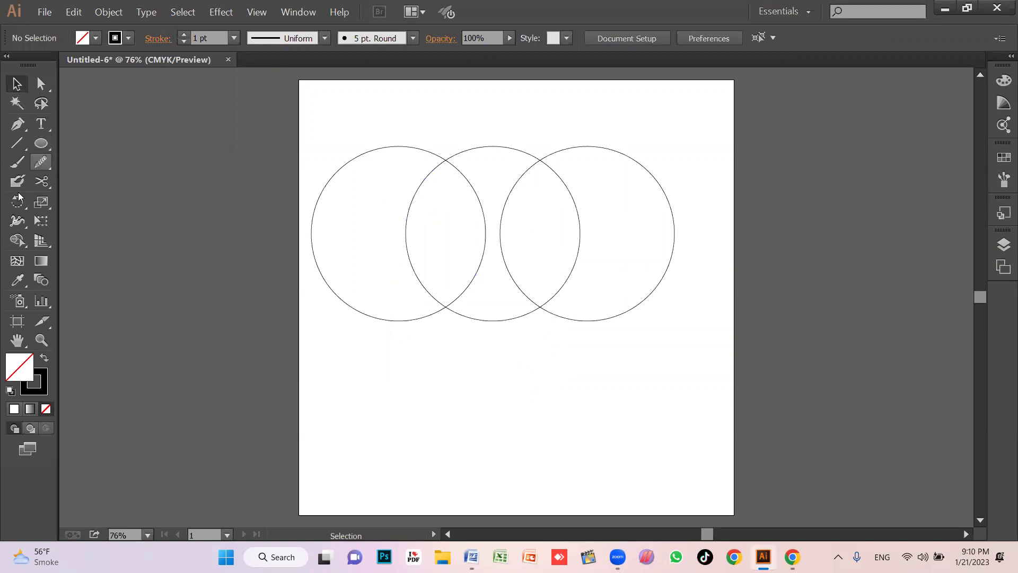
# Select all three circles and merge their regions, including both crescents, with Shape Builder
pyautogui.hotkey('shift', 'm')
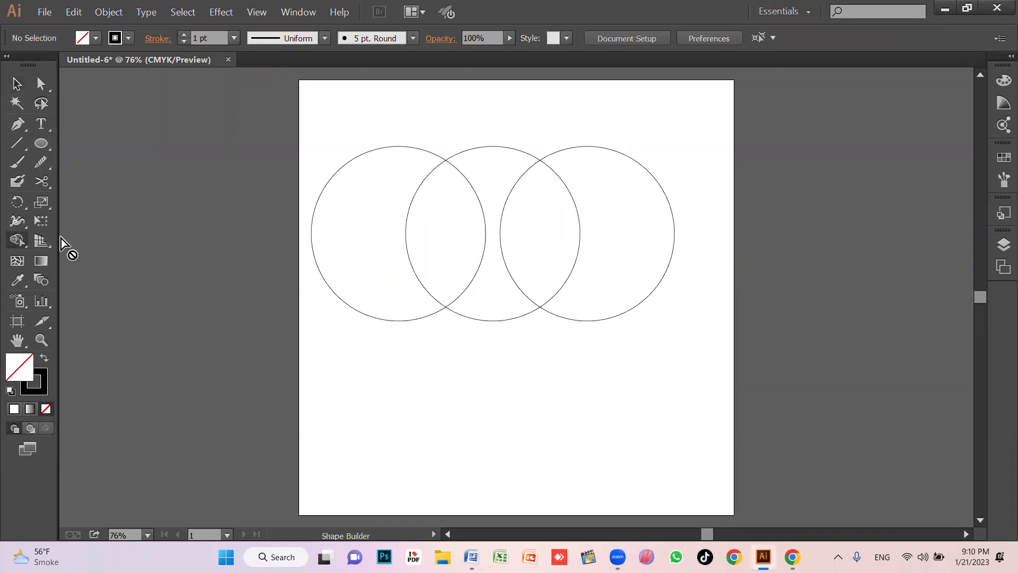
pyautogui.press('v')
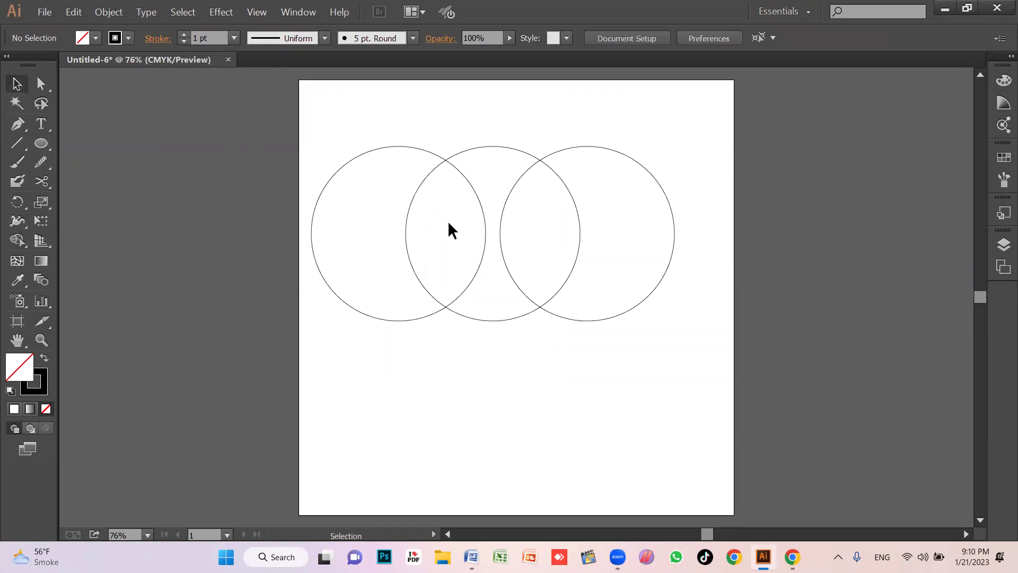
pyautogui.moveTo(334, 198); pyautogui.dragTo(511, 318)
pyautogui.hotkey('shift', 'm')
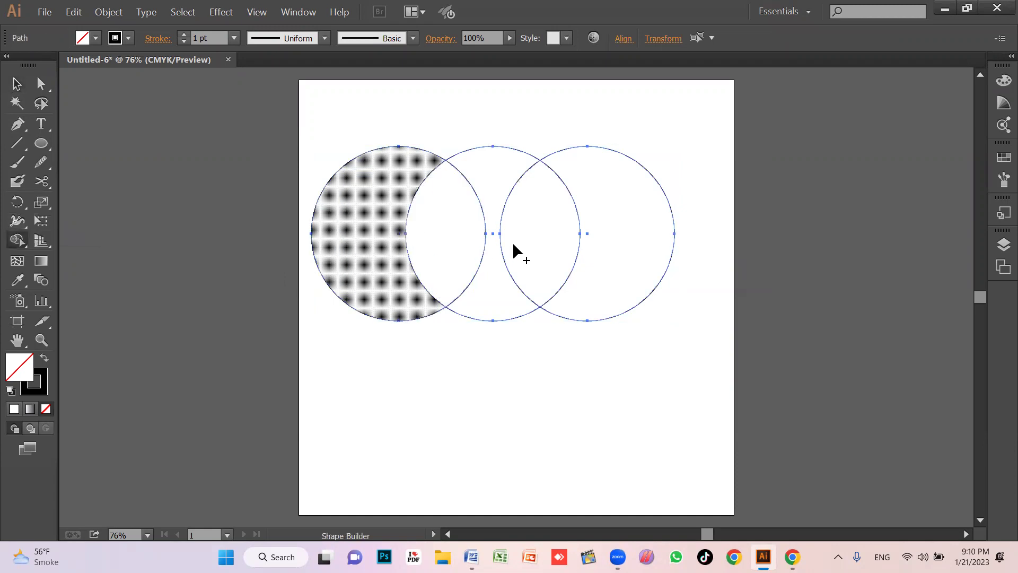
pyautogui.moveTo(475, 241); pyautogui.dragTo(551, 238)
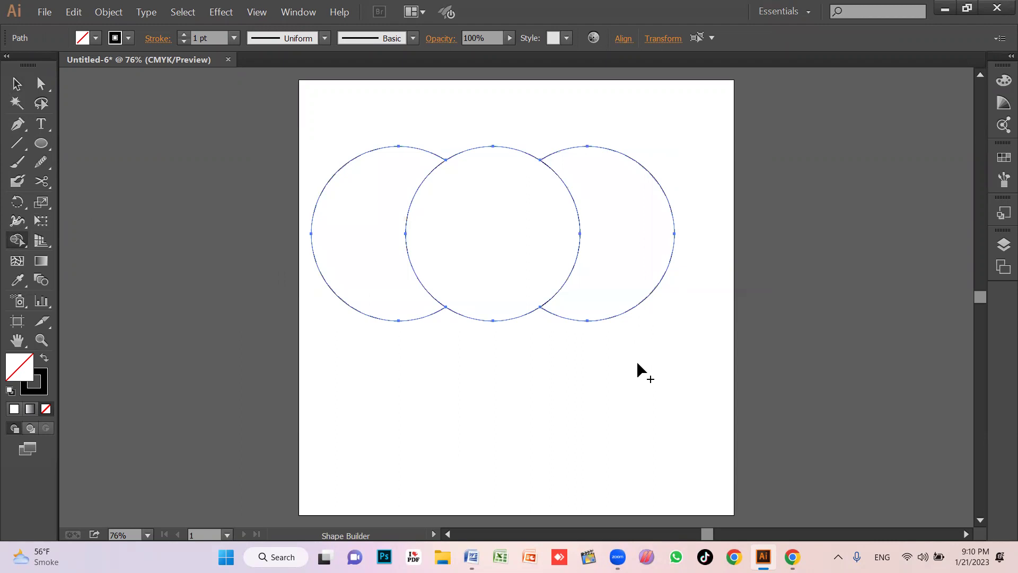
pyautogui.moveTo(373, 231)
pyautogui.mouseDown()
pyautogui.moveTo(444, 241)
pyautogui.moveTo(478, 275)
pyautogui.mouseUp()
pyautogui.moveTo(609, 254)
pyautogui.mouseDown()
pyautogui.moveTo(540, 266)
pyautogui.moveTo(518, 312)
pyautogui.mouseUp()
# Select the merged scalloped outline with the Selection tool
pyautogui.press('v')
pyautogui.click(487, 406)
pyautogui.moveTo(408, 236); pyautogui.dragTo(634, 377)
pyautogui.moveTo(500, 252); pyautogui.dragTo(658, 333)
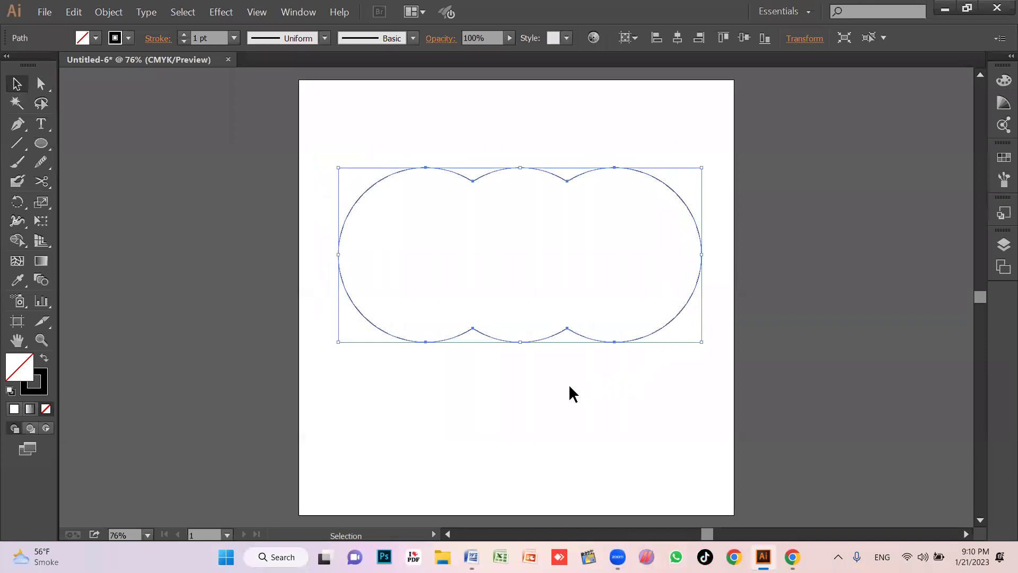
# Select the merged bubble outline and delete it, leaving the artboard blank
pyautogui.click(447, 389)
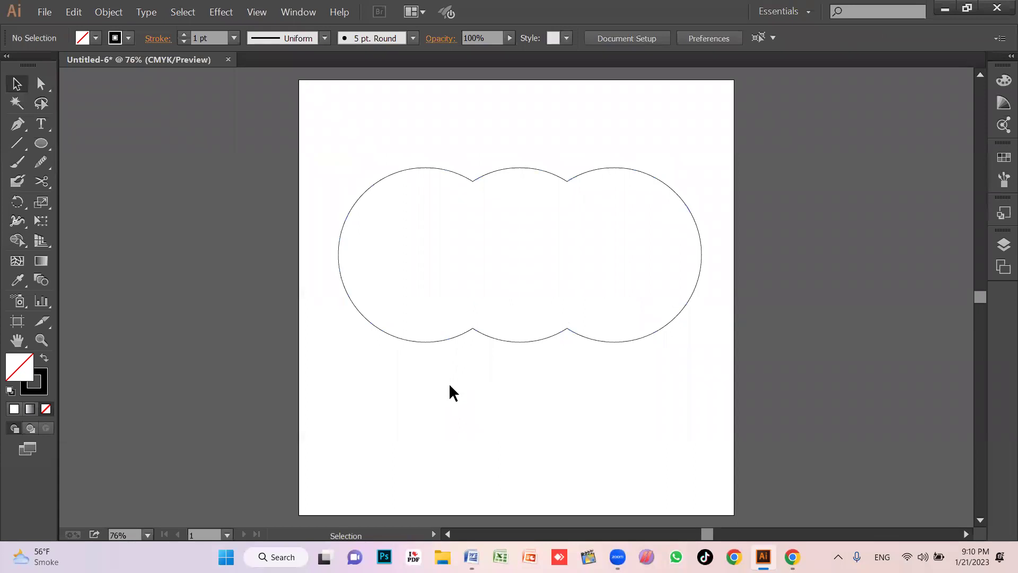
pyautogui.moveTo(436, 387); pyautogui.dragTo(623, 188)
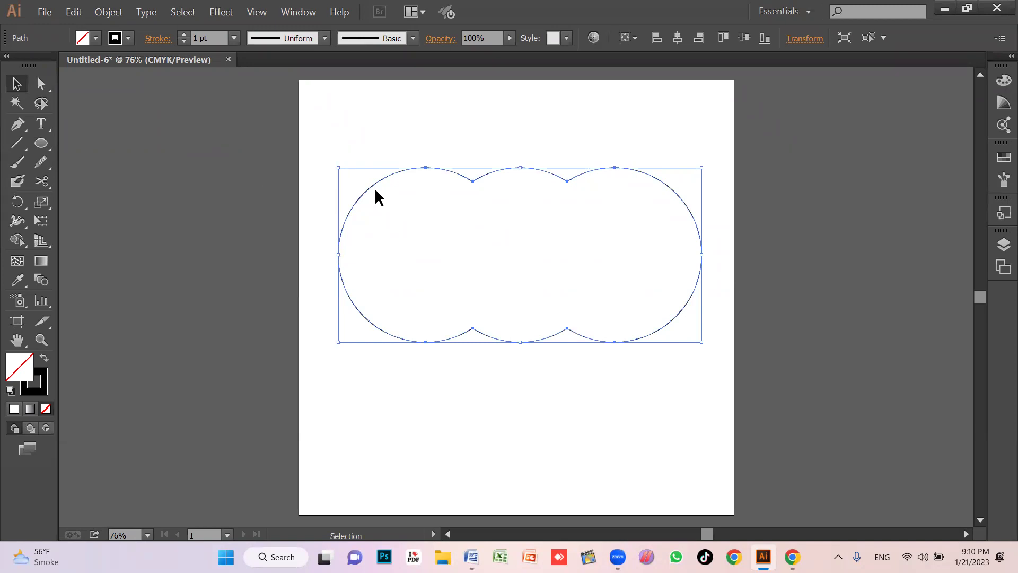
pyautogui.moveTo(322, 163); pyautogui.dragTo(531, 348)
pyautogui.press('Delete')
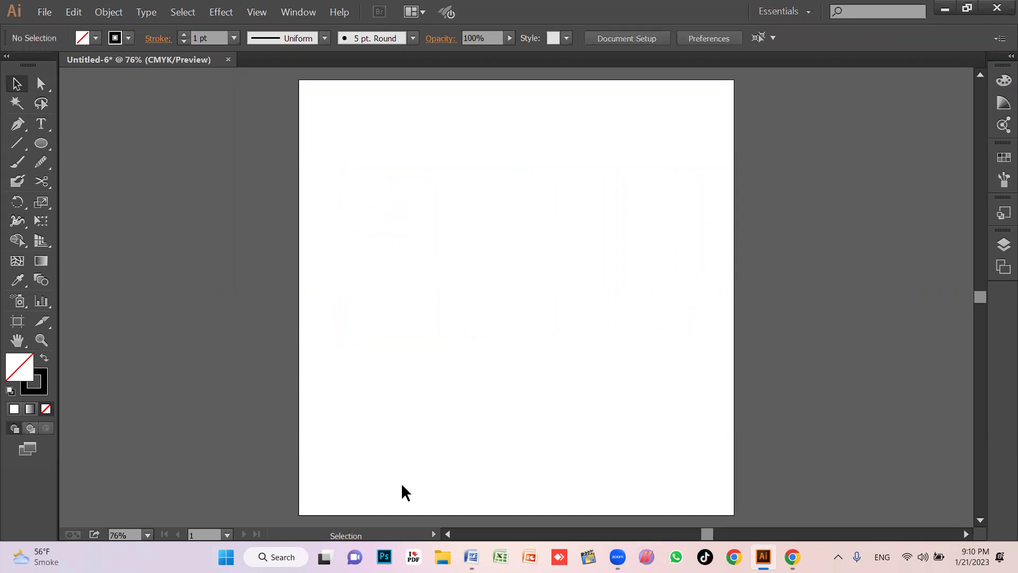
pyautogui.click(471, 557)
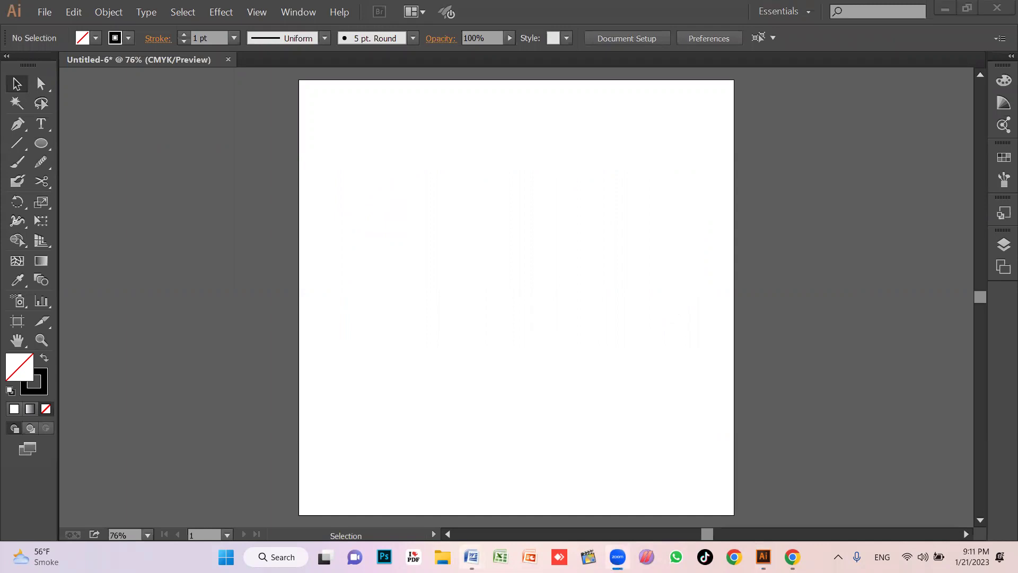
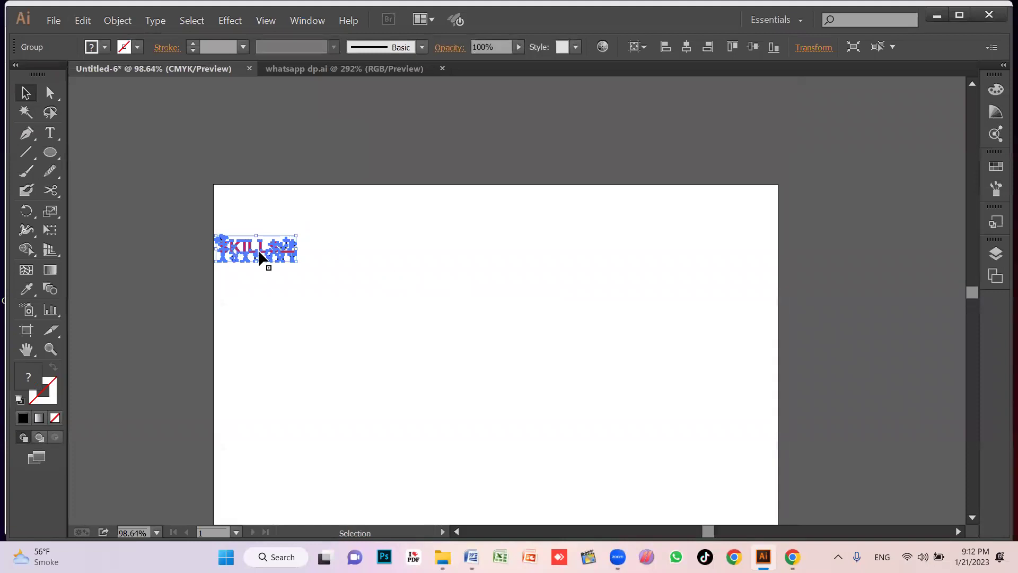
# Scale up the SKILLS UP ACADEMY logo by its corner and drag it to the artboard's top centre
pyautogui.click(318, 247)
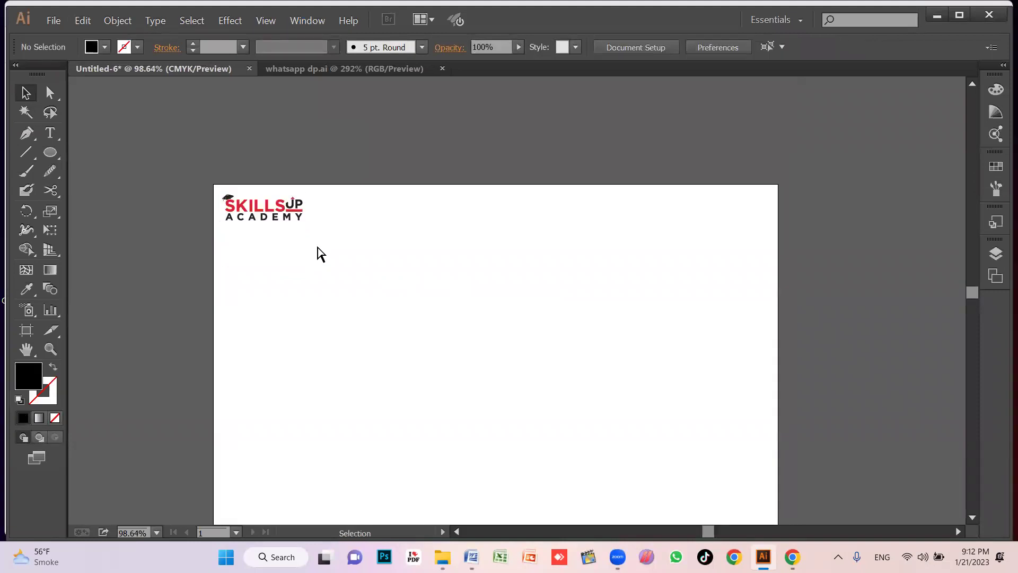
pyautogui.hotkey('ctrl', '0')
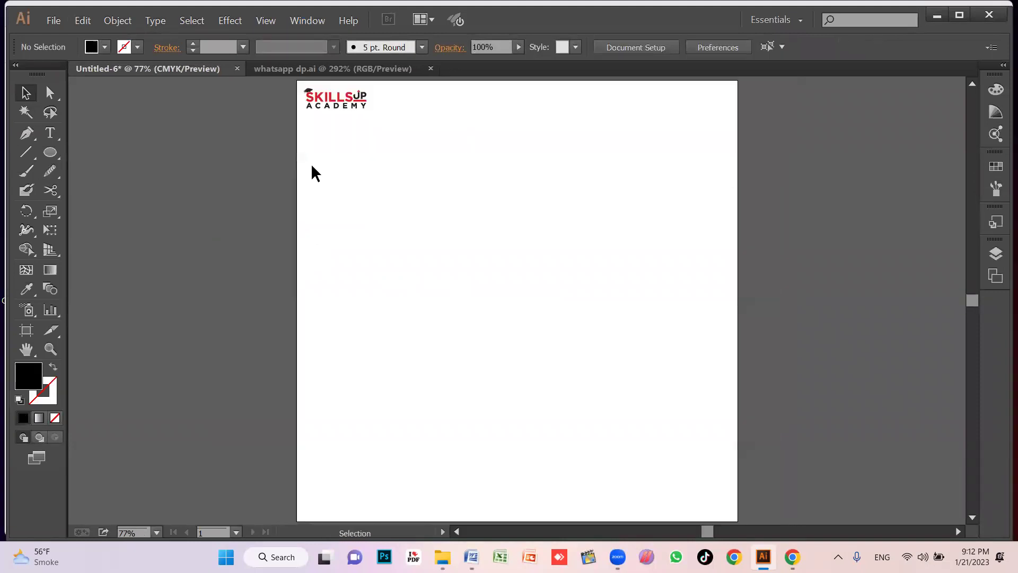
pyautogui.moveTo(298, 168); pyautogui.dragTo(344, 110)
pyautogui.click(357, 119)
pyautogui.click(381, 131)
pyautogui.moveTo(477, 130); pyautogui.dragTo(530, 109)
pyautogui.click(537, 157)
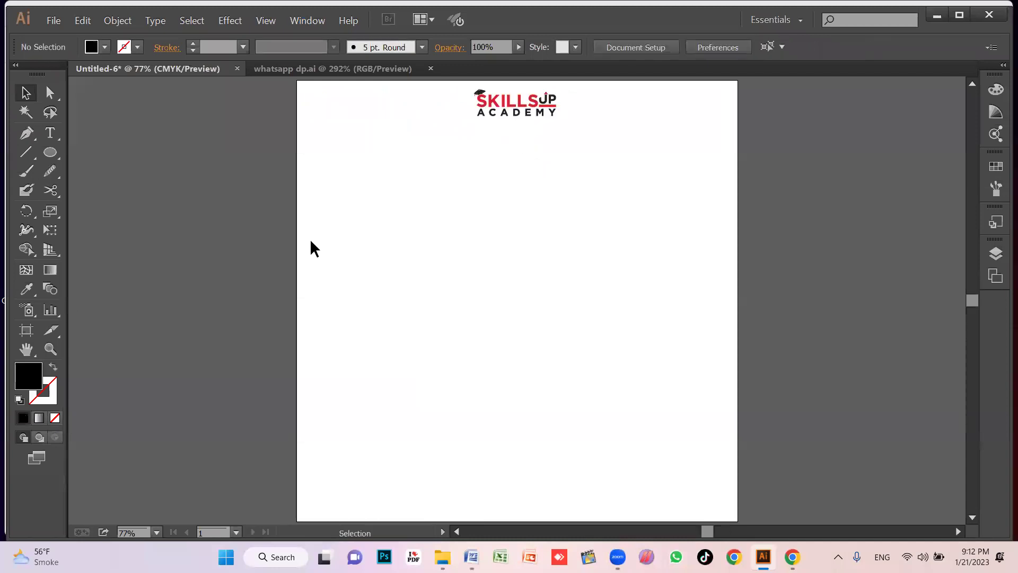
pyautogui.moveTo(53, 139); pyautogui.dragTo(122, 133)
pyautogui.click(370, 265)
pyautogui.press('ctrl')
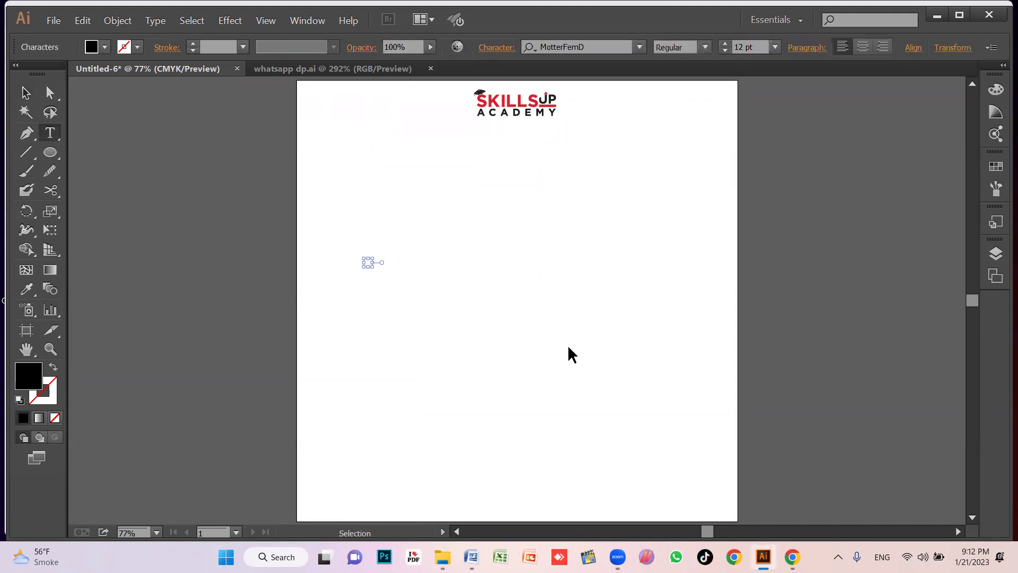
pyautogui.hotkey('ctrl', 'shift', '.')
pyautogui.hotkey('ctrl', 'shift', '.')
pyautogui.hotkey('ctrl', 'shift', '.')
pyautogui.hotkey('ctrl', 'shift', '.')
pyautogui.hotkey('ctrl', 'shift', '.')
pyautogui.hotkey('ctrl', 'shift', '.')
pyautogui.hotkey('ctrl', 'shift', '.')
pyautogui.hotkey('ctrl', 'shift', '.')
pyautogui.hotkey('ctrl', 'shift', '.')
pyautogui.hotkey('ctrl', 'shift', '.')
pyautogui.hotkey('ctrl', 'shift', '.')
pyautogui.hotkey('ctrl', 'shift', '.')
pyautogui.hotkey('ctrl', 'shift', '.')
pyautogui.hotkey('ctrl', 'shift', '.')
pyautogui.hotkey('ctrl', 'shift', '.')
pyautogui.hotkey('ctrl', 'shift', '.')
pyautogui.hotkey('ctrl', 'shift', '.')
pyautogui.hotkey('ctrl', 'shift', '.')
pyautogui.hotkey('ctrl', 'shift', '.')
pyautogui.hotkey('ctrl', 'shift', '.')
pyautogui.hotkey('ctrl', 'shift', '.')
pyautogui.hotkey('ctrl', 'shift', '.')
pyautogui.hotkey('ctrl', 'shift', '.')
pyautogui.hotkey('ctrl', 'shift', '.')
pyautogui.hotkey('ctrl', 'shift', '.')
pyautogui.hotkey('ctrl', 'shift', '.')
pyautogui.hotkey('ctrl', 'shift', '.')
pyautogui.hotkey('ctrl', 'shift', '.')
pyautogui.hotkey('ctrl', 'shift', '.')
pyautogui.hotkey('ctrl', 'shift', '.')
pyautogui.hotkey('ctrl', 'shift', '.')
pyautogui.hotkey('ctrl', 'shift', '.')
pyautogui.hotkey('ctrl', 'shift', '.')
pyautogui.hotkey('ctrl', 'shift', '.')
pyautogui.hotkey('ctrl', 'shift', '.')
pyautogui.hotkey('ctrl', 'shift', '.')
pyautogui.hotkey('ctrl', 'shift', '.')
pyautogui.hotkey('ctrl', 'shift', '.')
pyautogui.hotkey('ctrl', 'shift', '.')
pyautogui.hotkey('ctrl', 'shift', '.')
pyautogui.write('m')
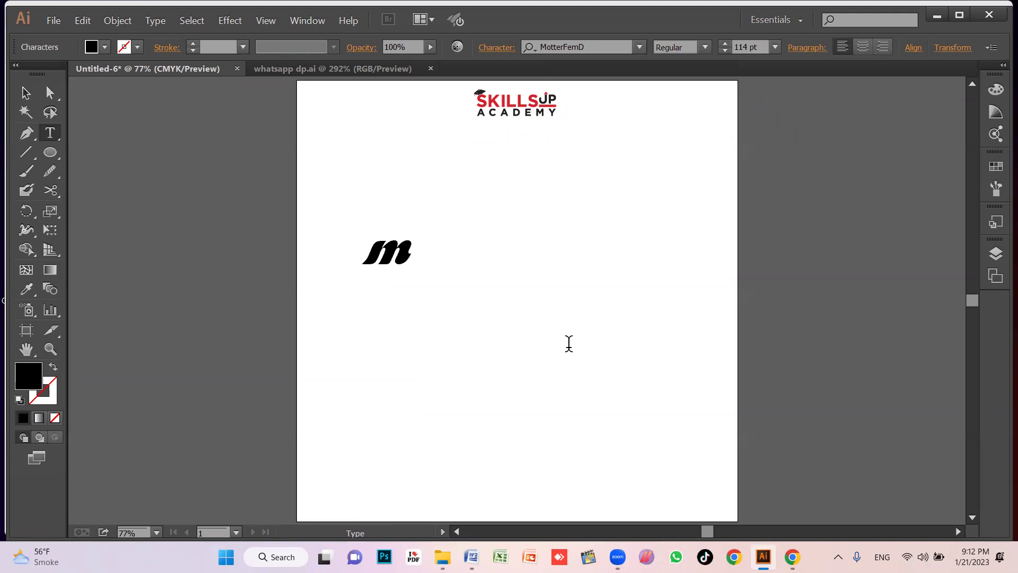
pyautogui.press('BackSpace')
pyautogui.write('m')
pyautogui.press('BackSpace')
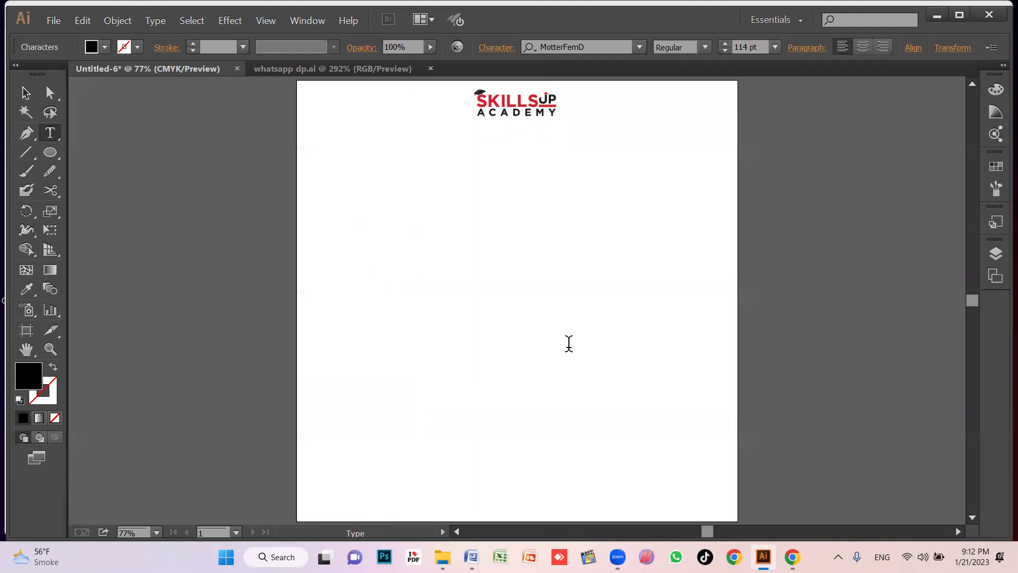
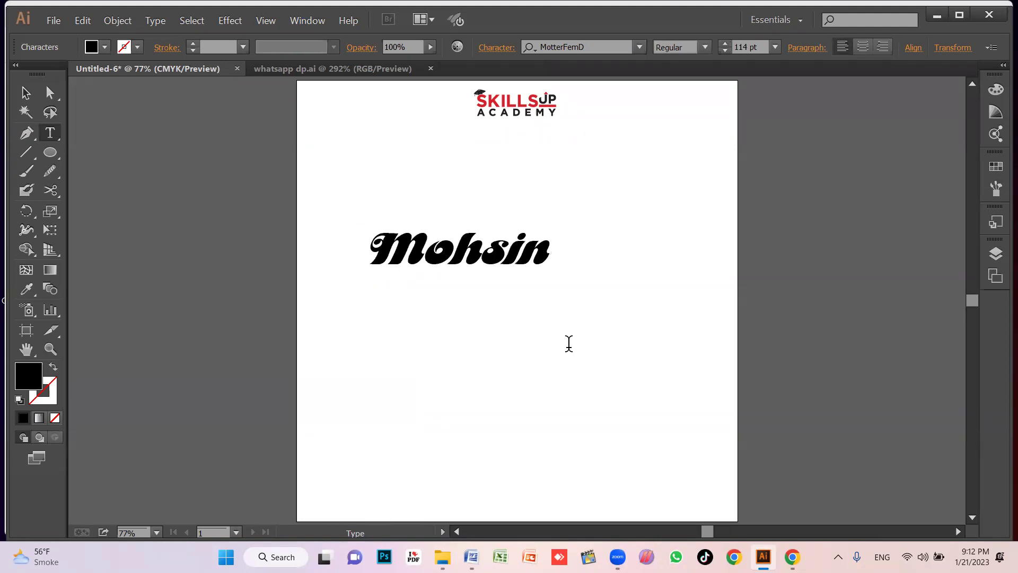
pyautogui.press('Escape')
# Set the name in Mouse Memoirs, enlarge it and centre it on the artboard
pyautogui.click(639, 47)
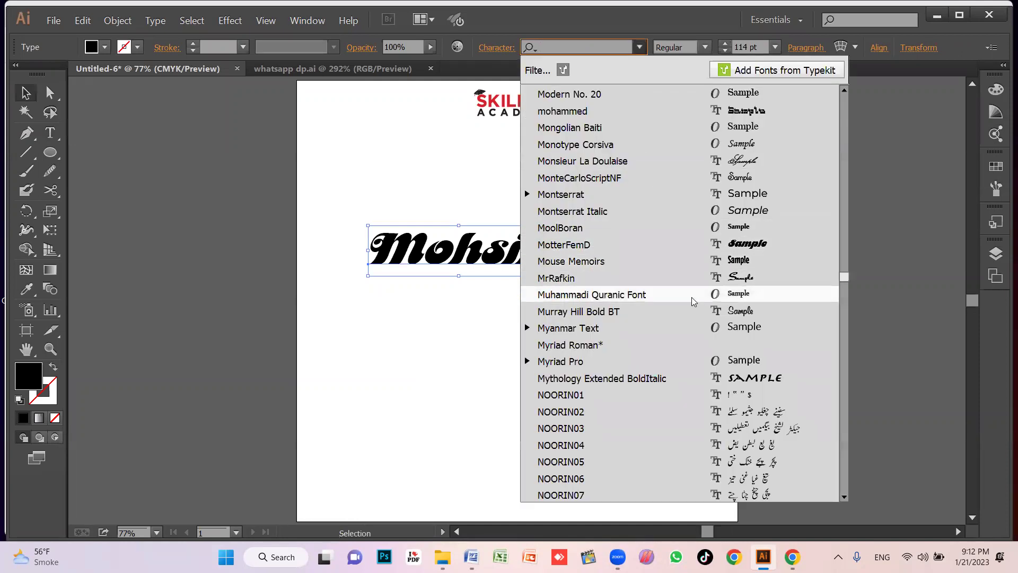
pyautogui.scroll(-1, 705, 318)
pyautogui.click(637, 211)
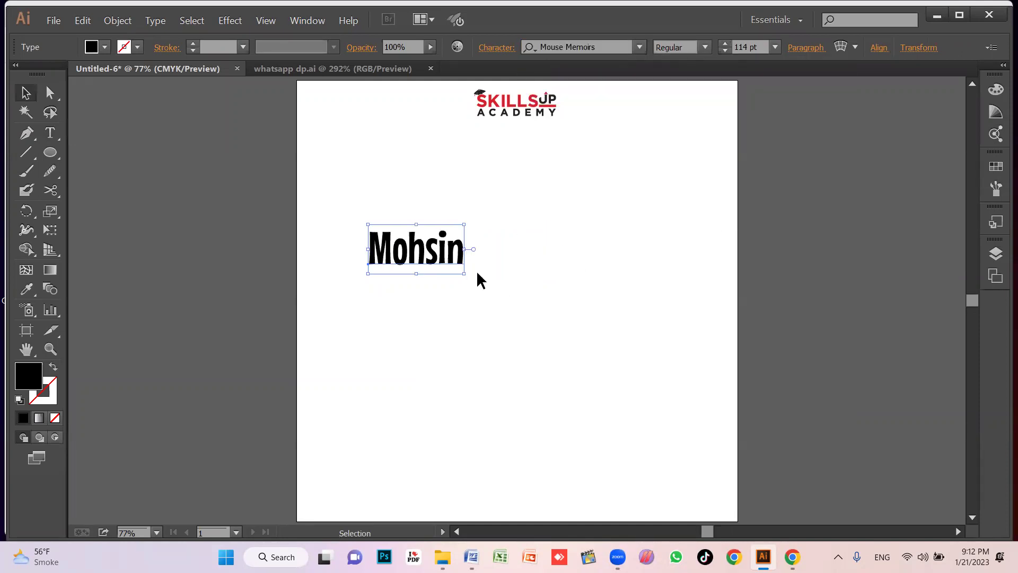
pyautogui.moveTo(464, 273); pyautogui.dragTo(674, 382)
pyautogui.moveTo(580, 340)
pyautogui.mouseDown()
pyautogui.moveTo(567, 347)
pyautogui.moveTo(575, 344)
pyautogui.mouseUp()
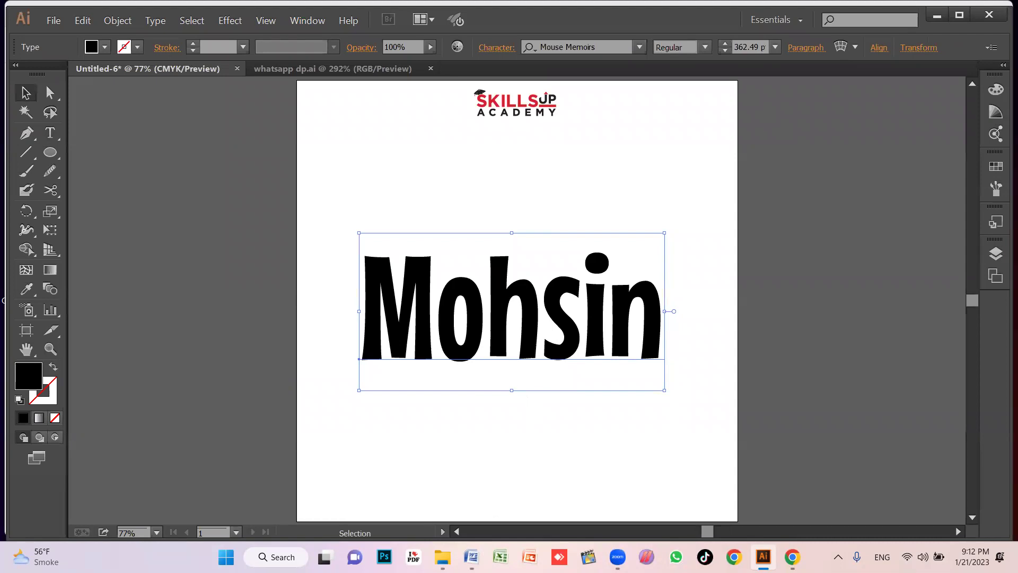
pyautogui.click(471, 557)
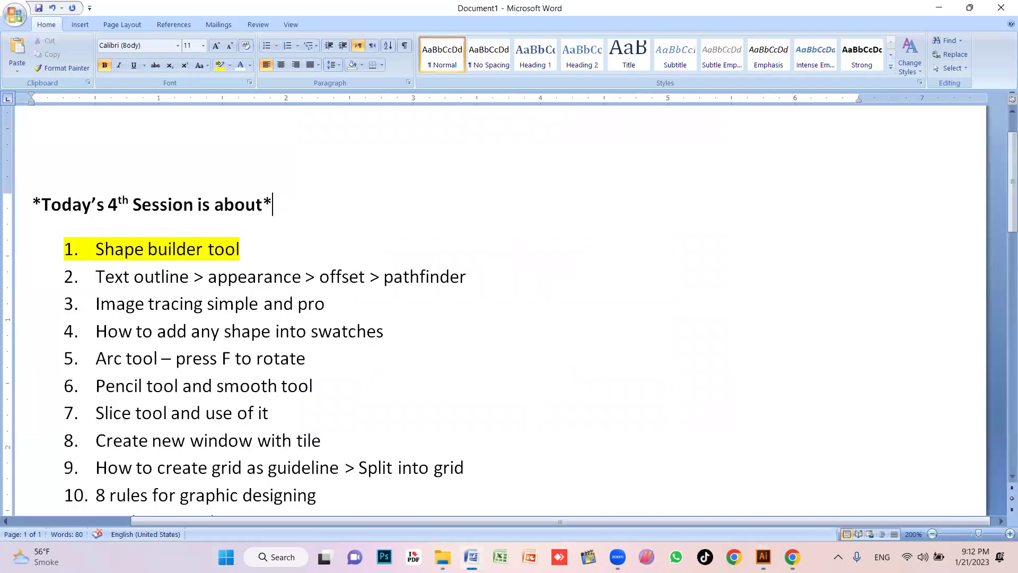
pyautogui.click(969, 8)
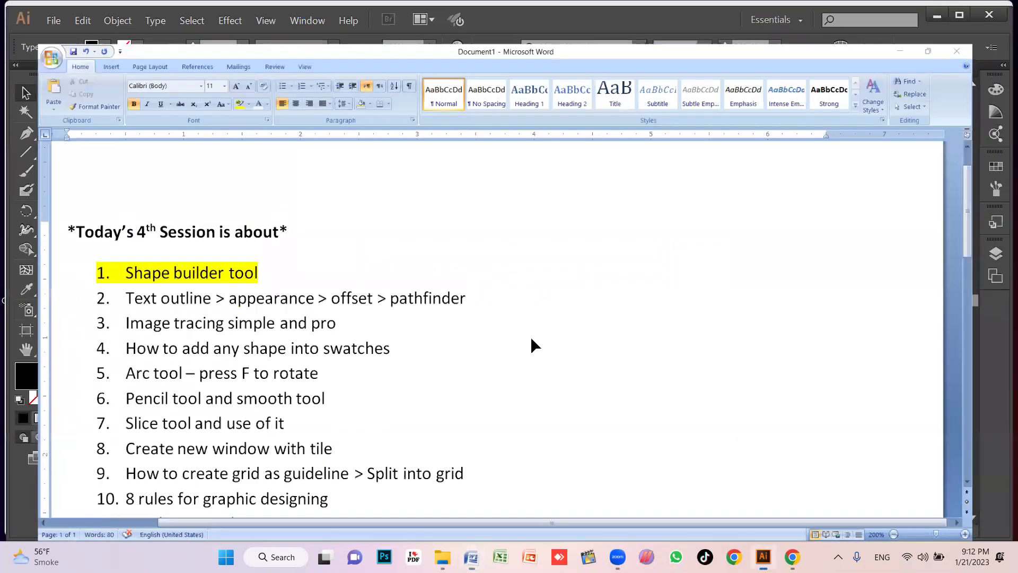
pyautogui.hotkey('alt', 'Tab')
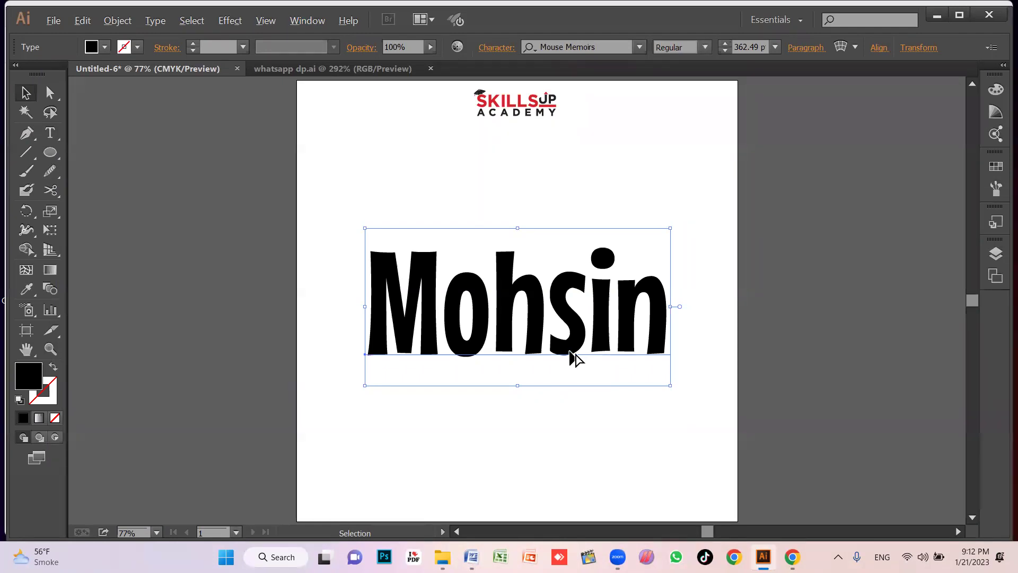
# Duplicate the name and give the original no fill with a thin black stroke
pyautogui.moveTo(580, 347)
pyautogui.mouseDown()
pyautogui.moveTo(875, 250)
pyautogui.moveTo(874, 234)
pyautogui.moveTo(777, 373)
pyautogui.mouseUp()
pyautogui.click(583, 334)
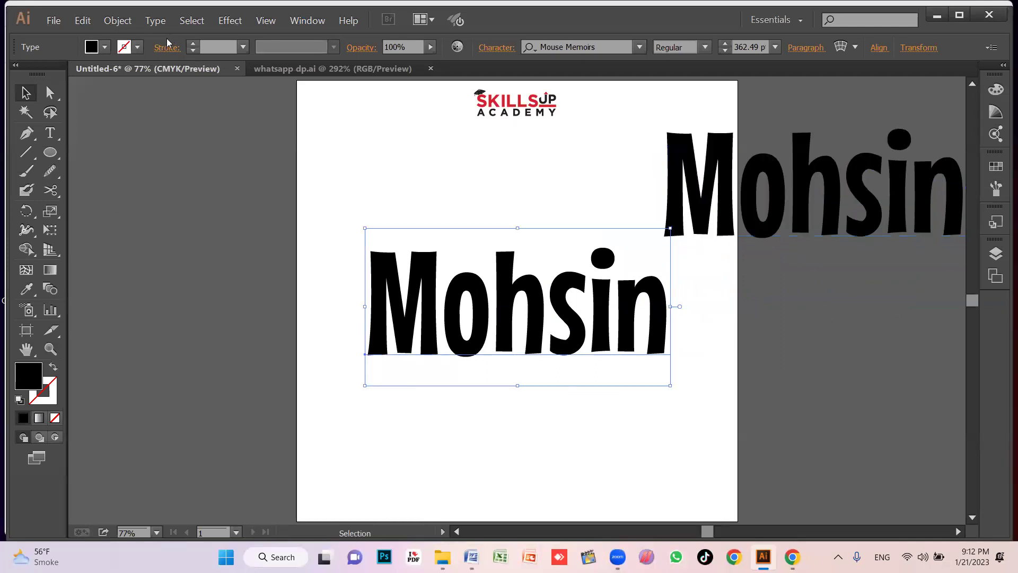
pyautogui.click(124, 46)
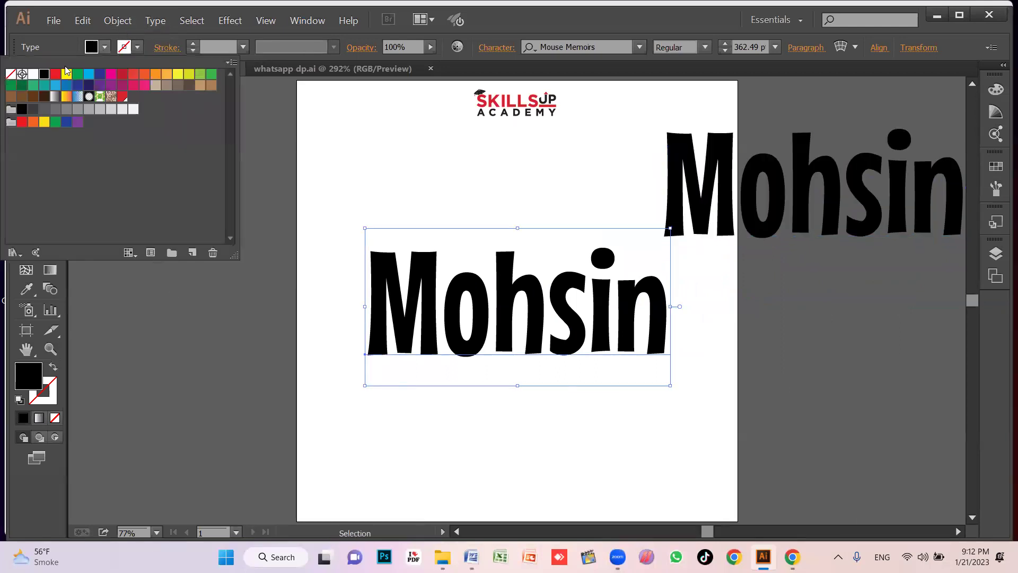
pyautogui.click(10, 74)
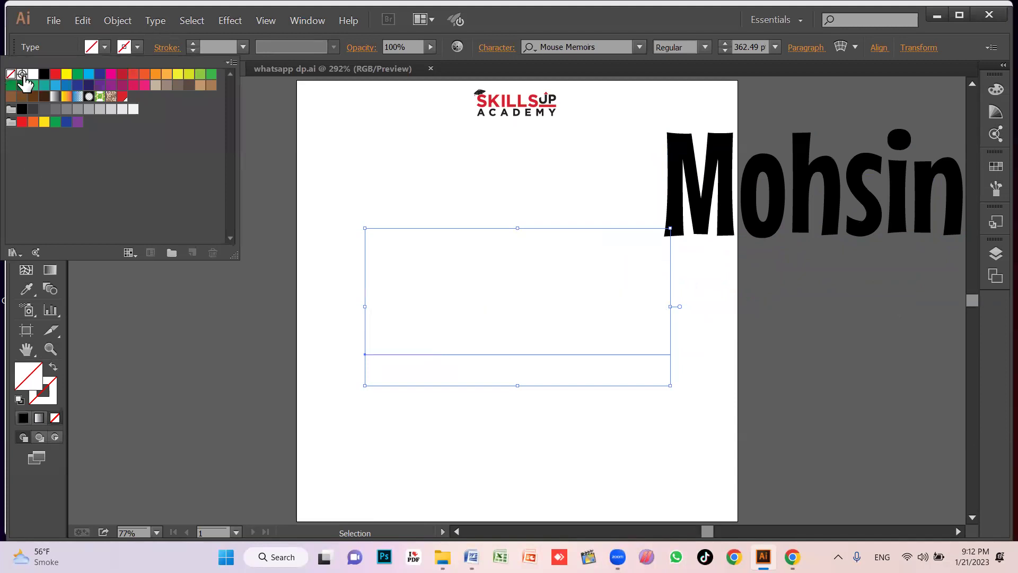
pyautogui.click(124, 47)
pyautogui.click(44, 74)
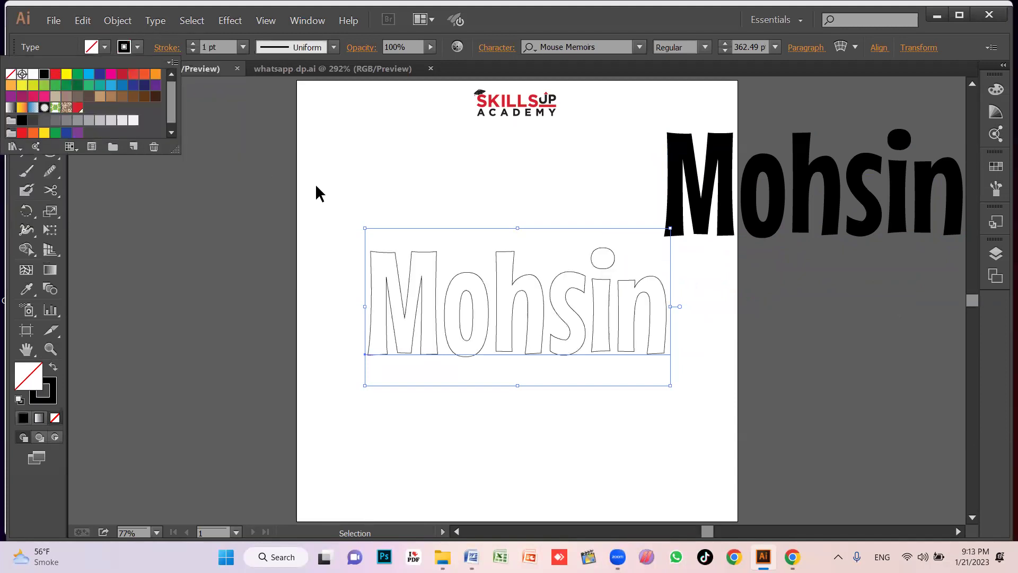
pyautogui.click(820, 379)
# Place the black copy over the outlined name, shrinking and nudging it slightly right
pyautogui.click(819, 375)
pyautogui.moveTo(773, 220); pyautogui.dragTo(485, 336)
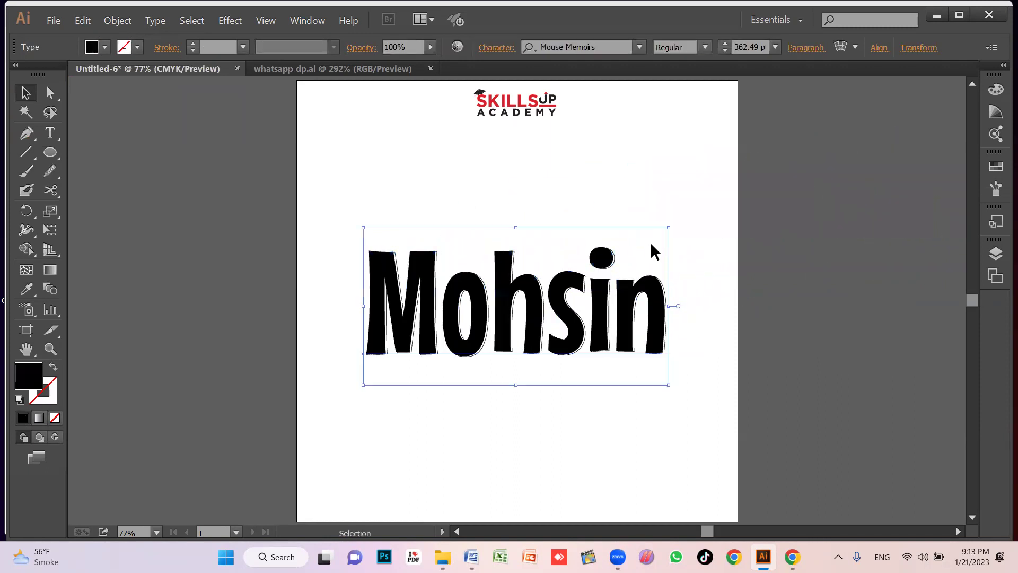
pyautogui.moveTo(668, 228); pyautogui.dragTo(666, 231)
pyautogui.click(643, 359)
pyautogui.click(653, 343)
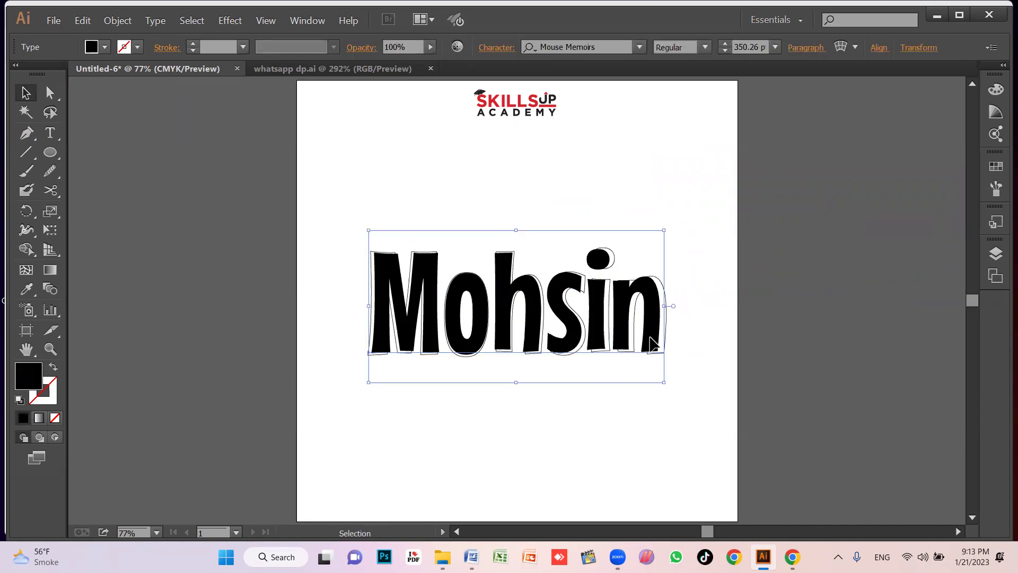
pyautogui.press('Right')
pyautogui.press('Right')
pyautogui.press('Right')
pyautogui.press('Right')
pyautogui.press('Right')
pyautogui.press('Right')
pyautogui.press('Right')
pyautogui.press('Right')
pyautogui.press('Right')
pyautogui.press('Right')
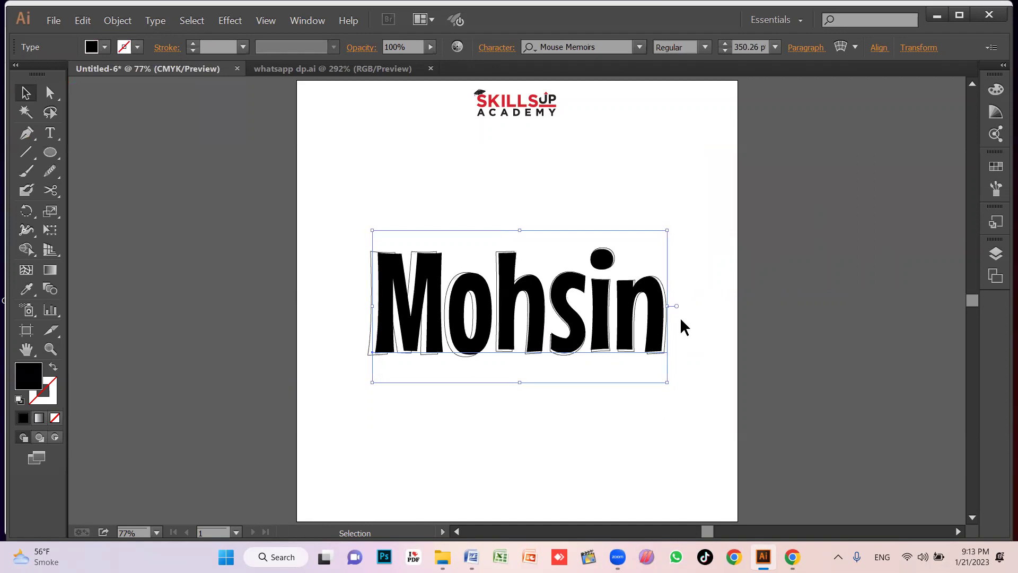
pyautogui.click(697, 331)
pyautogui.doubleClick(629, 320)
pyautogui.hotkey('ctrl', 'a')
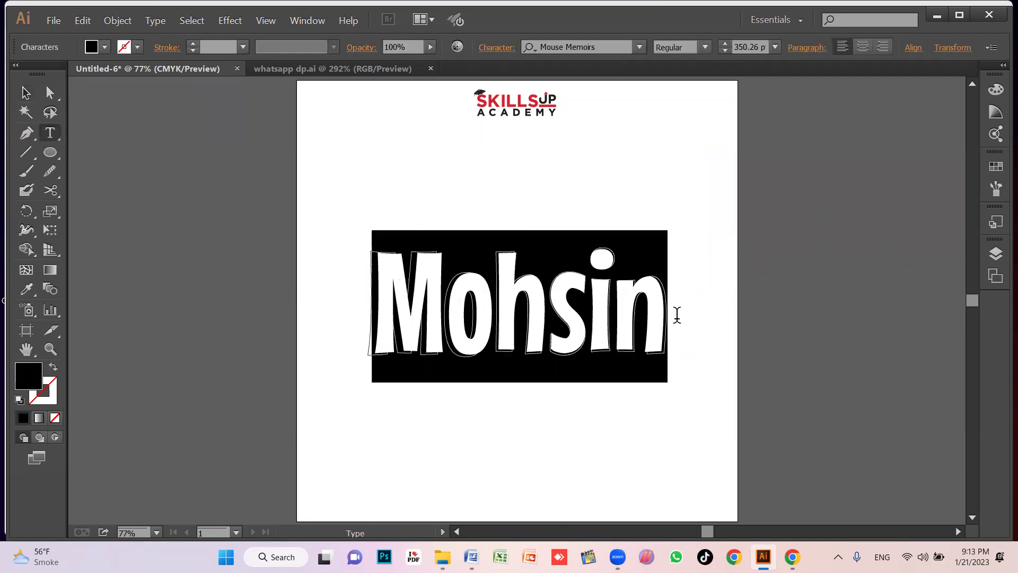
pyautogui.click(677, 315)
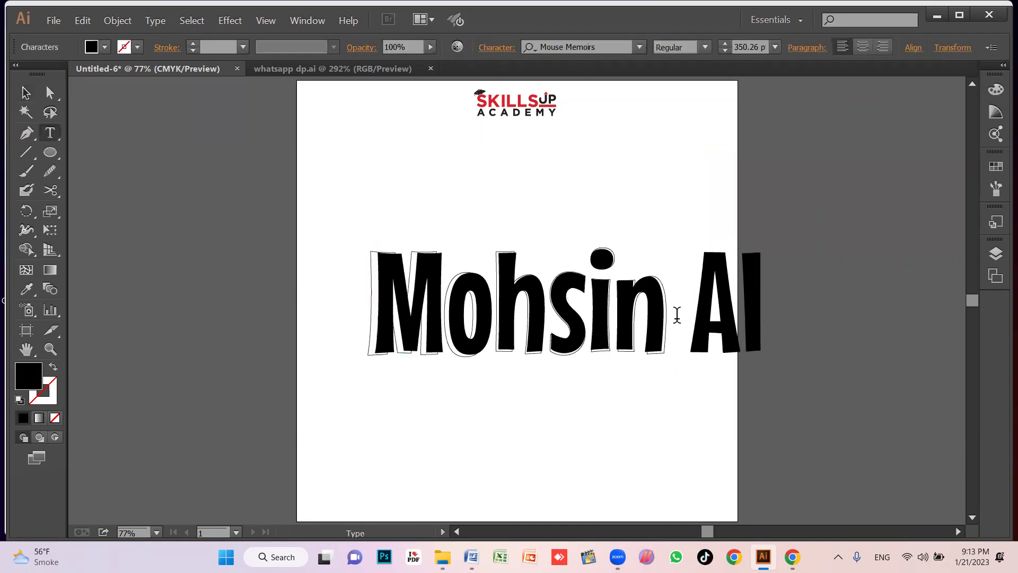
pyautogui.press('Escape')
pyautogui.moveTo(532, 296); pyautogui.dragTo(526, 343)
pyautogui.doubleClick(725, 285)
pyautogui.hotkey('ctrl', 'a')
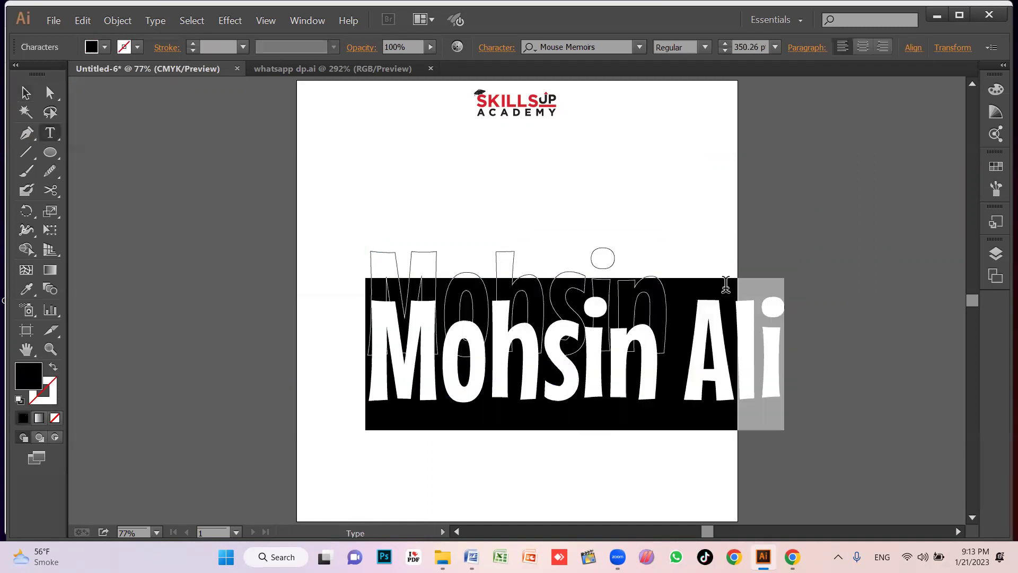
pyautogui.press('Escape')
# Delete the outlined name copy and centre the full black name on the artboard
pyautogui.click(508, 270)
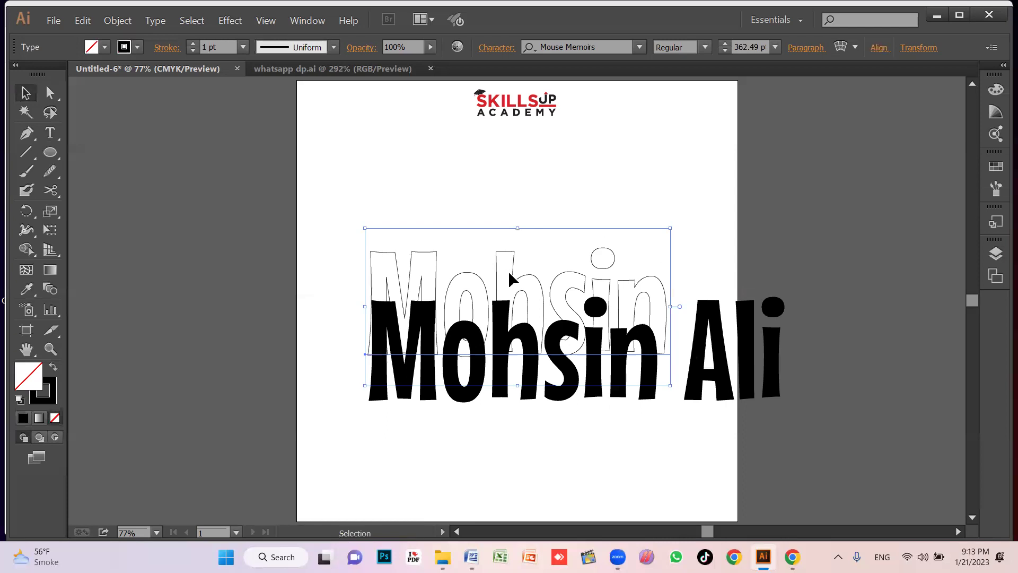
pyautogui.click(742, 301)
pyautogui.click(855, 220)
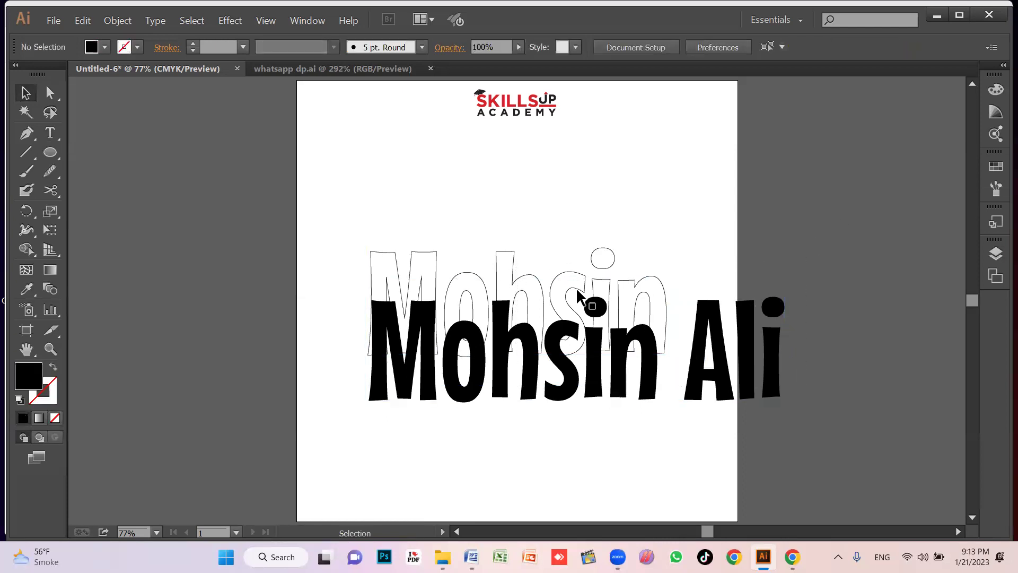
pyautogui.click(605, 261)
pyautogui.press('Delete')
pyautogui.moveTo(609, 386); pyautogui.dragTo(556, 341)
pyautogui.click(544, 350)
pyautogui.click(554, 385)
pyautogui.click(554, 387)
pyautogui.click(565, 339)
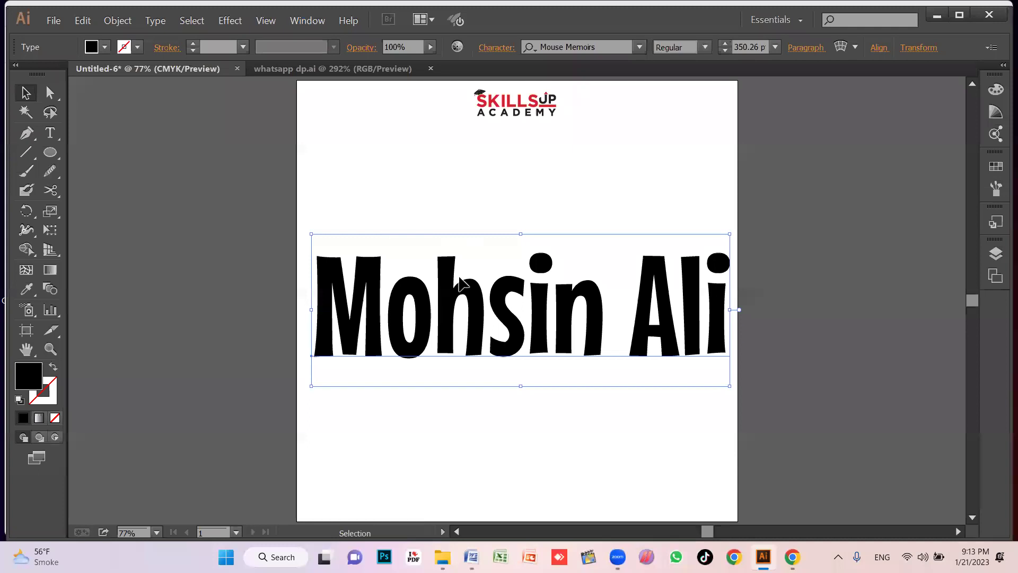
# In the Appearance panel, add a new stroke to the name and set its weight to 2 pt
pyautogui.click(311, 20)
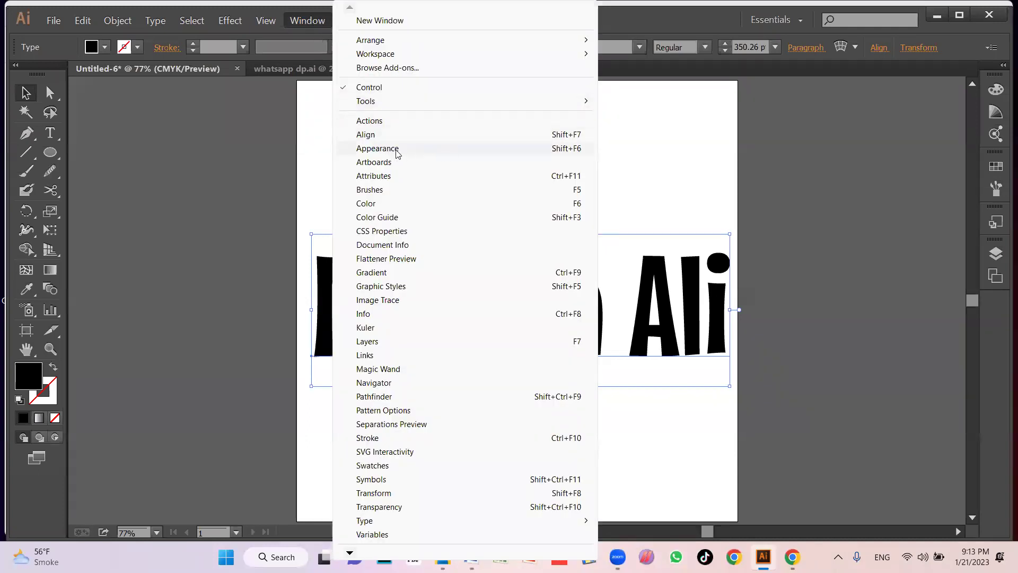
pyautogui.click(448, 152)
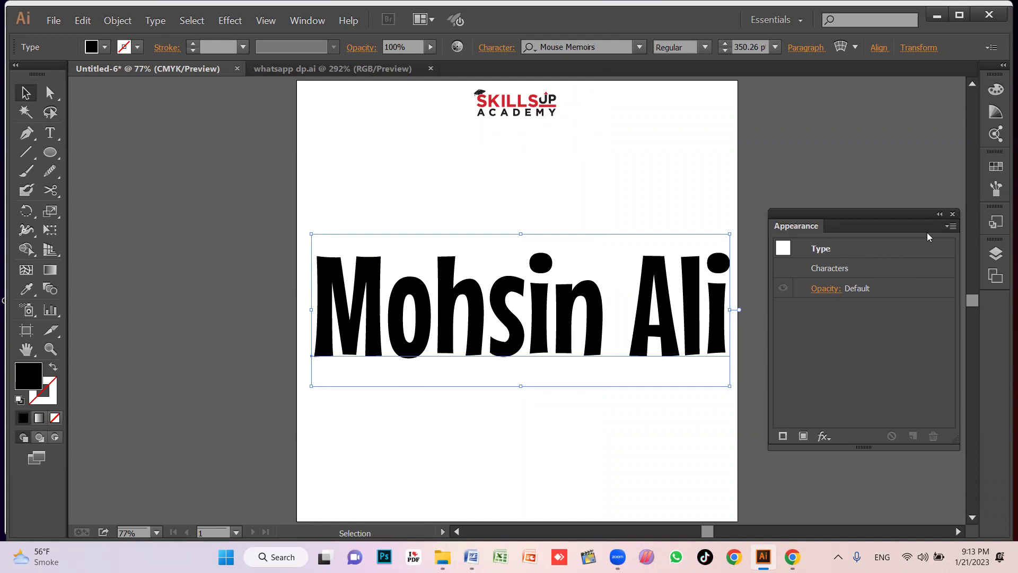
pyautogui.click(952, 227)
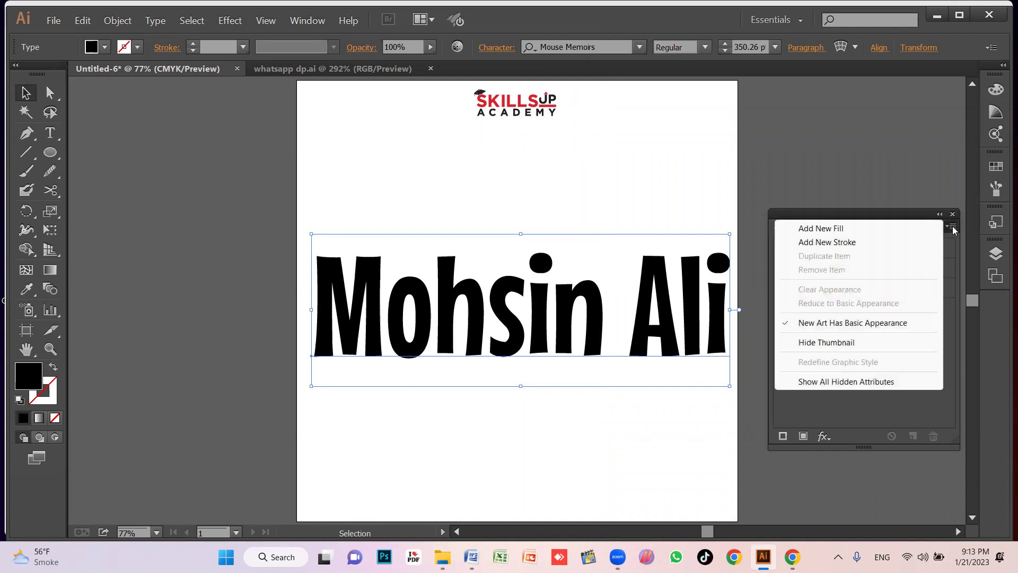
pyautogui.click(858, 245)
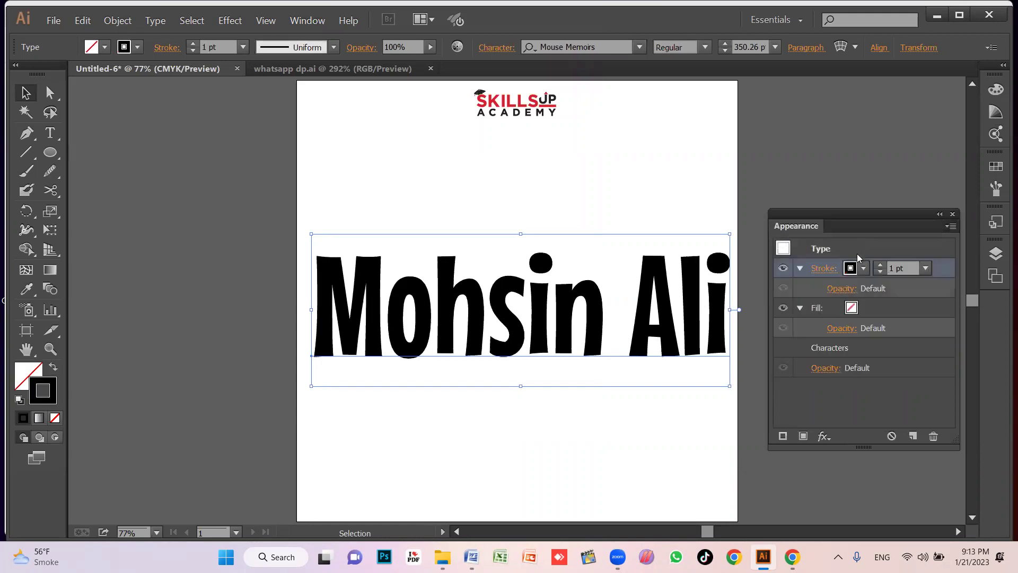
pyautogui.click(882, 264)
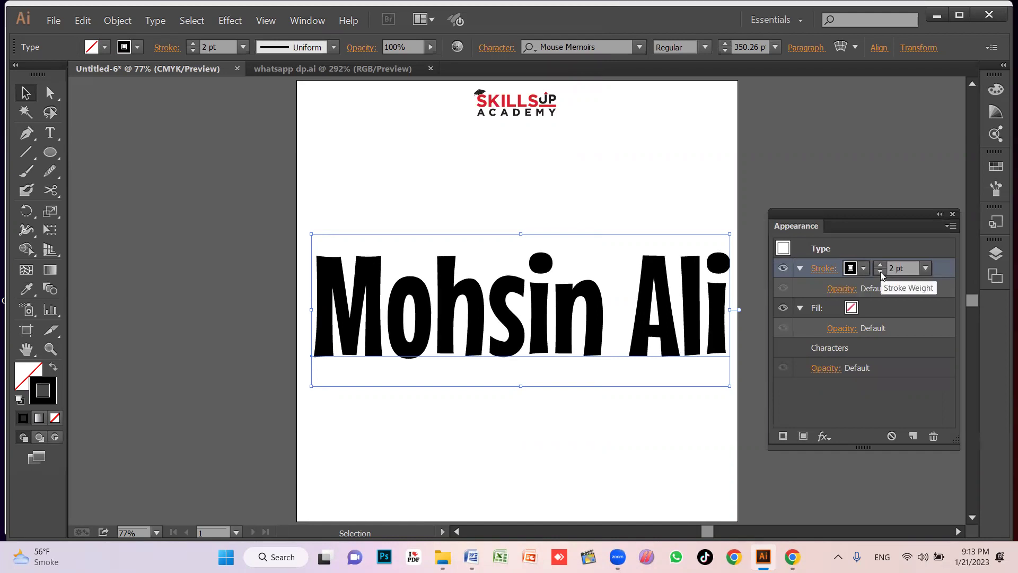
pyautogui.click(881, 264)
pyautogui.click(881, 271)
pyautogui.click(880, 264)
pyautogui.click(879, 270)
pyautogui.click(878, 265)
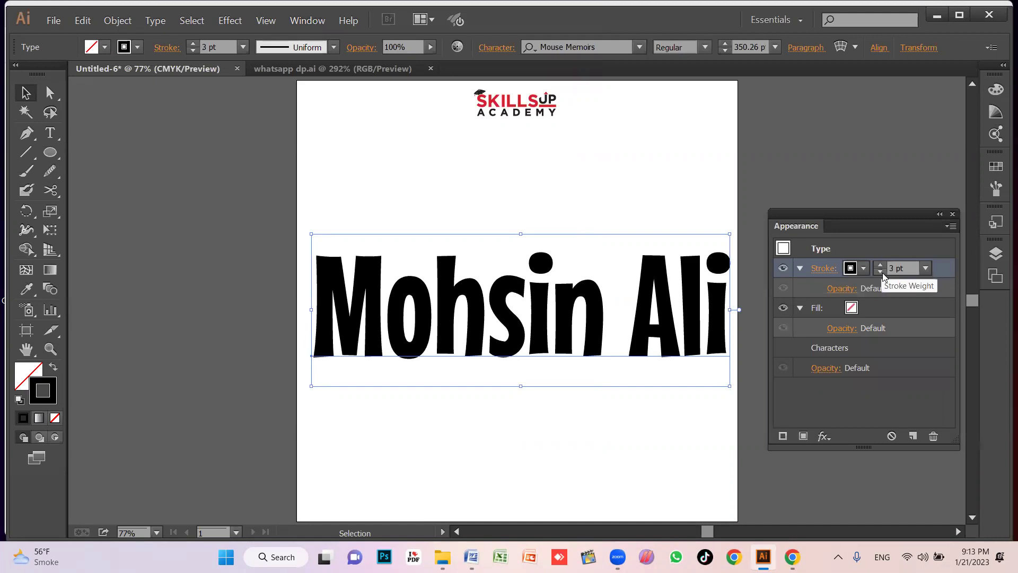
pyautogui.click(882, 272)
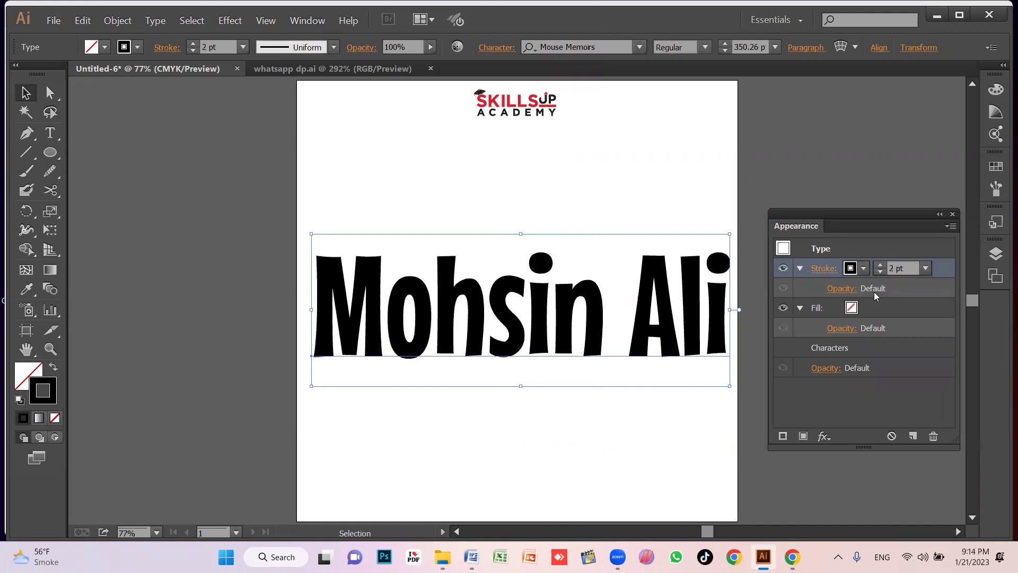
# Apply the Path > Offset Path effect to the name text
pyautogui.click(823, 436)
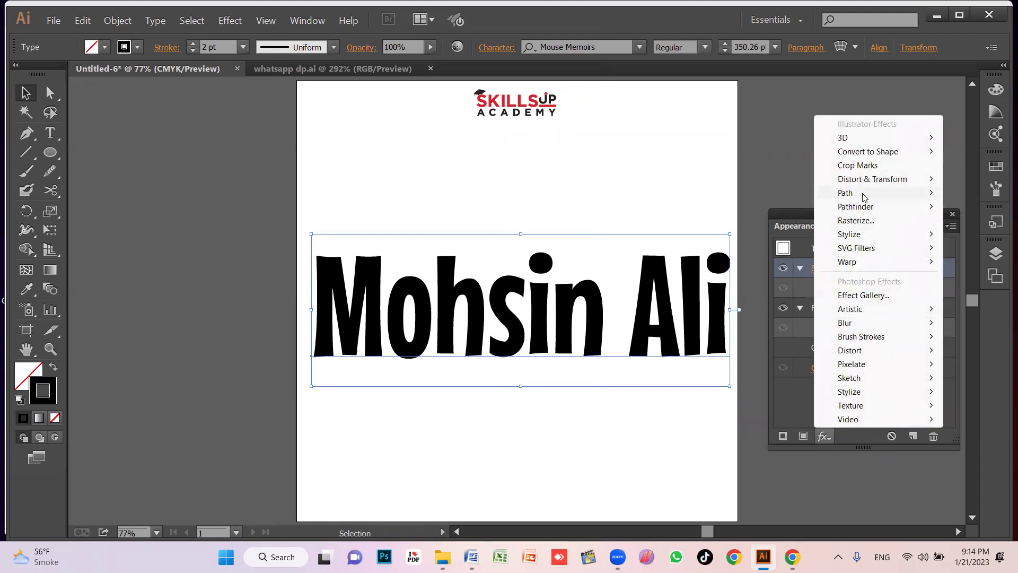
pyautogui.moveTo(864, 197)
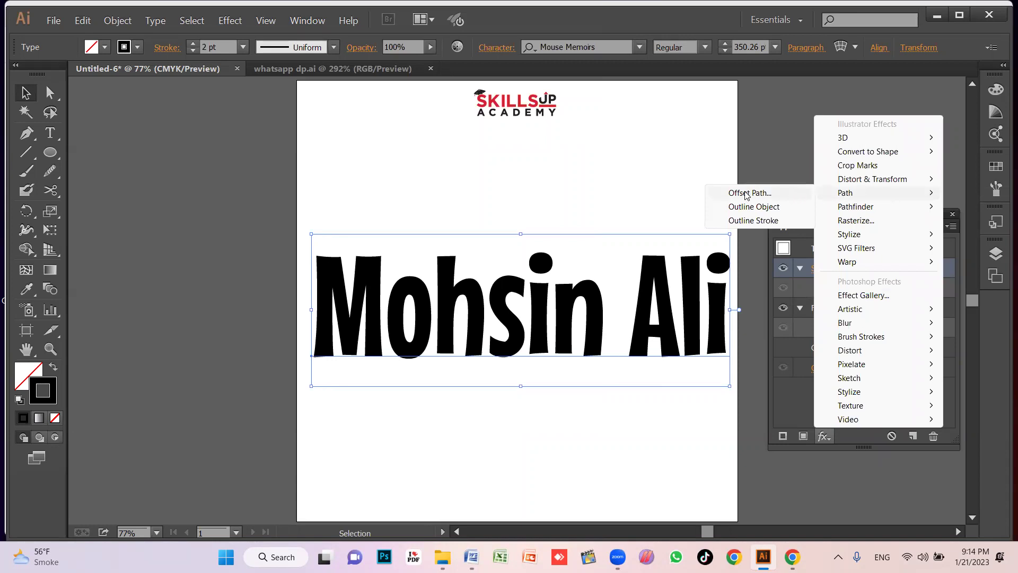
pyautogui.click(771, 194)
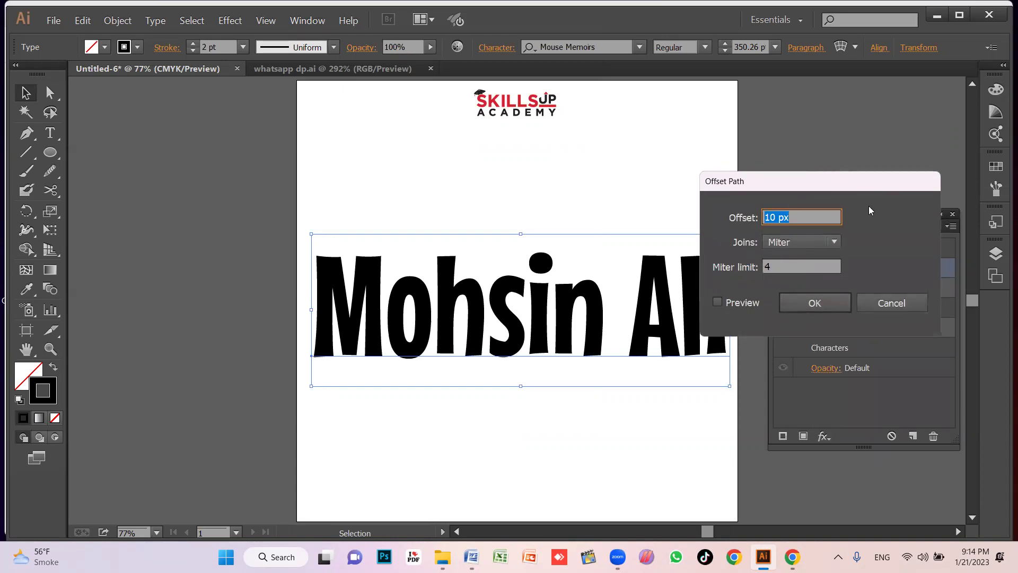
# Set the Offset Path amount to 5 px with Preview on and apply it
pyautogui.moveTo(848, 181); pyautogui.dragTo(921, 202)
pyautogui.moveTo(881, 239); pyautogui.dragTo(843, 238)
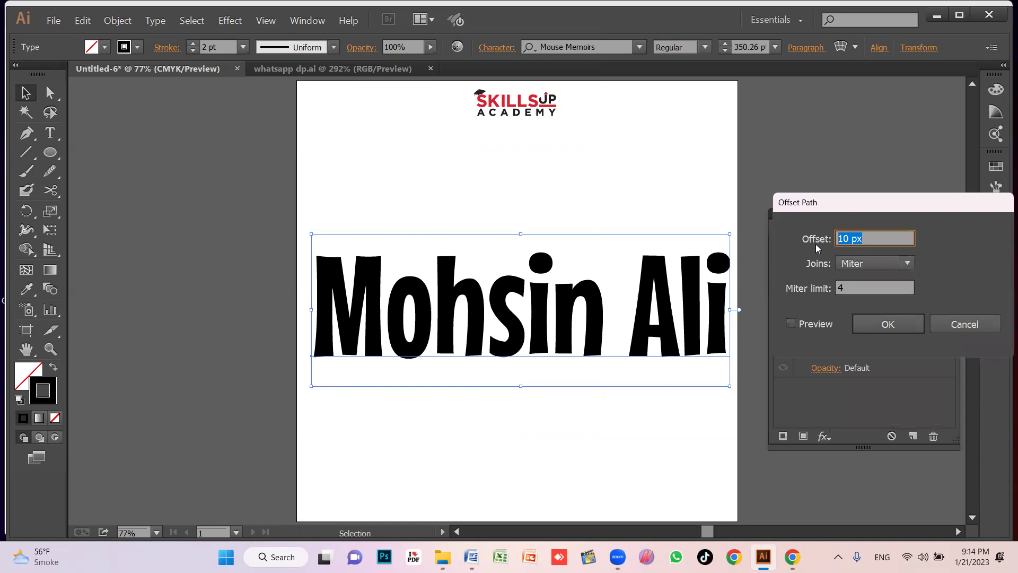
pyautogui.click(872, 238)
pyautogui.moveTo(872, 238); pyautogui.dragTo(780, 239)
pyautogui.write('5')
pyautogui.click(788, 324)
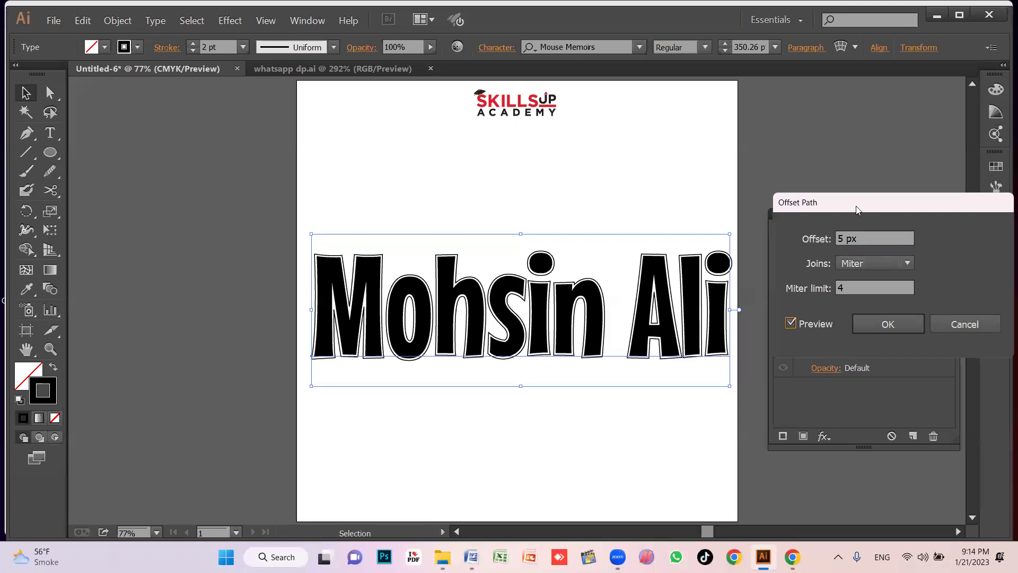
pyautogui.moveTo(856, 206); pyautogui.dragTo(829, 118)
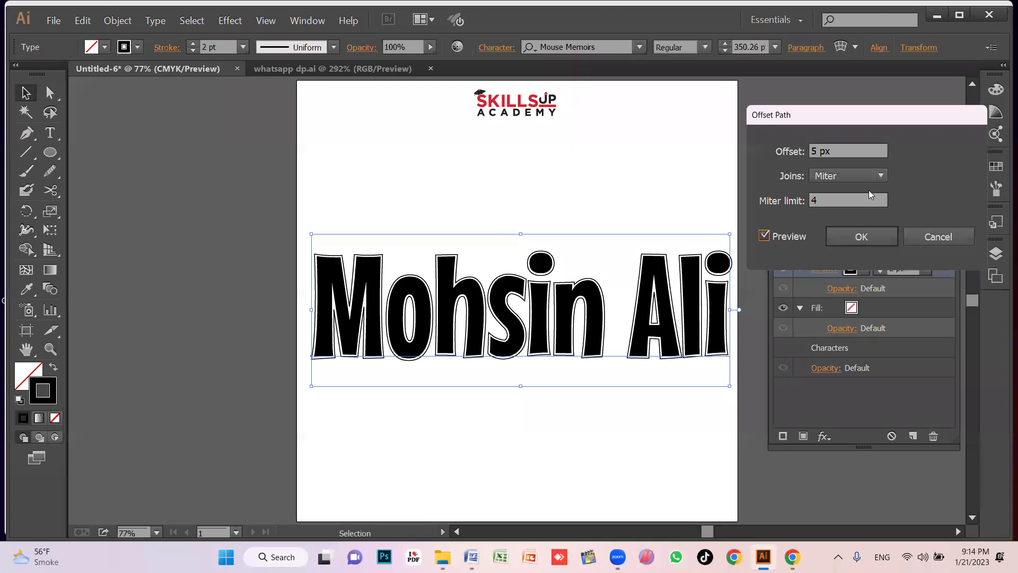
pyautogui.click(869, 236)
# Replace the name text with 'SAQIB' and enlarge it
pyautogui.press('t')
pyautogui.tripleClick(570, 331)
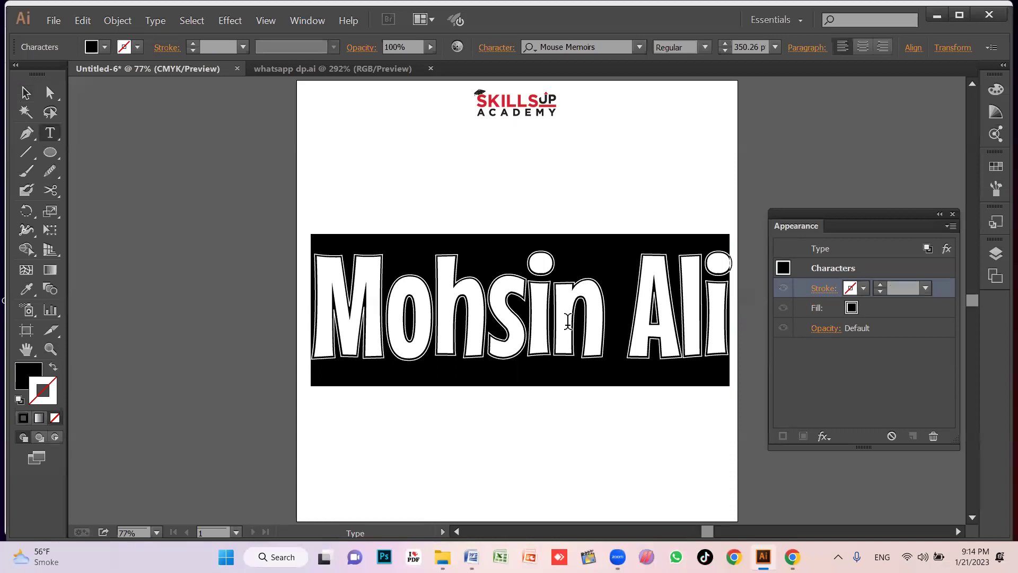
pyautogui.write('SAQIB')
pyautogui.press('Escape')
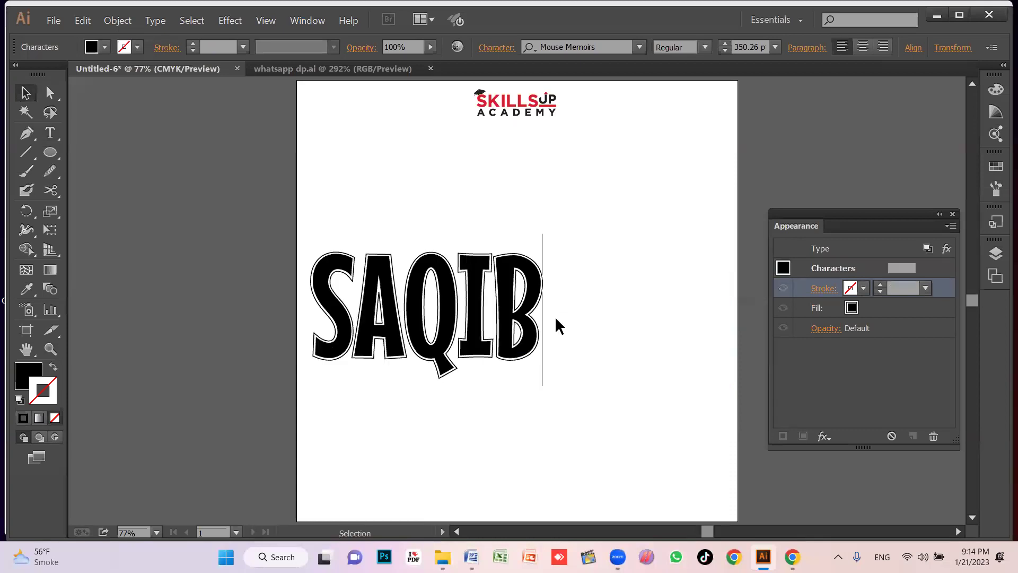
pyautogui.moveTo(542, 234); pyautogui.dragTo(638, 171)
# Cycle through fonts in the Character font field and set the name in Mistral
pyautogui.moveTo(600, 279); pyautogui.dragTo(631, 314)
pyautogui.click(581, 47)
pyautogui.press('Down')
pyautogui.press('Up')
pyautogui.press('Up')
pyautogui.press('Up')
pyautogui.press('Up')
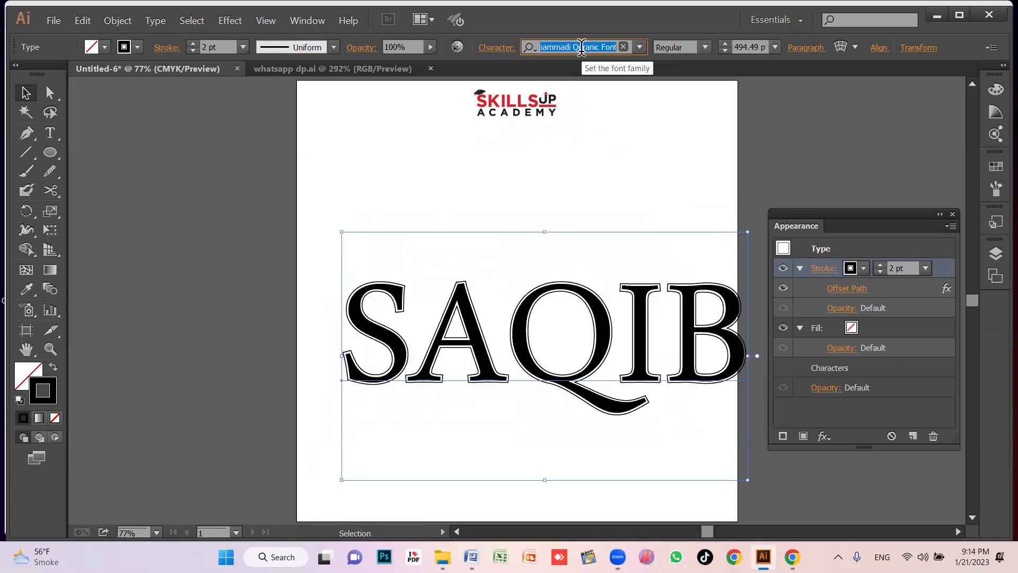
pyautogui.press('Up')
pyautogui.press('Up')
pyautogui.press('Up')
pyautogui.press('Up')
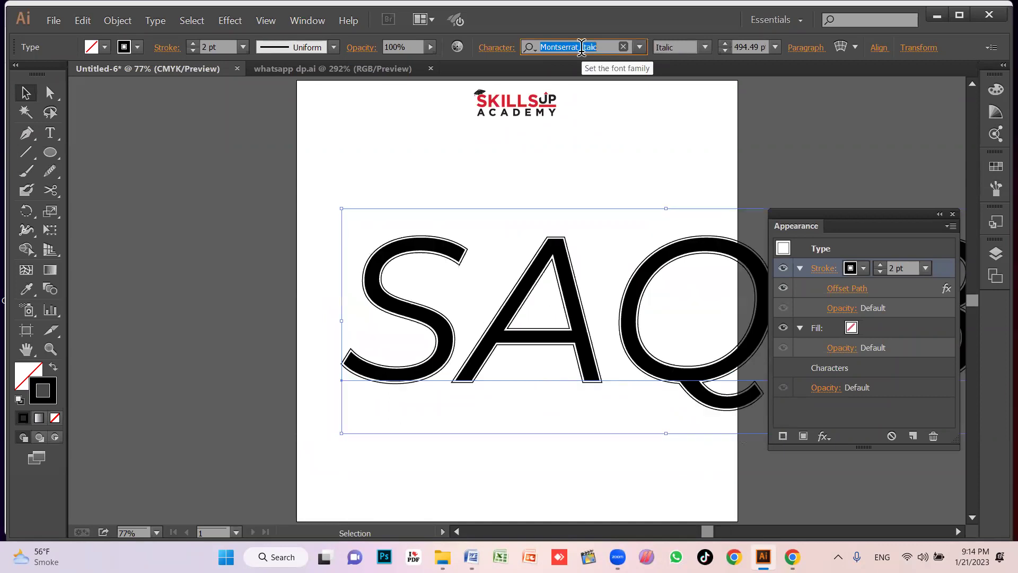
pyautogui.press('Up')
pyautogui.press('Up')
pyautogui.press('Up')
pyautogui.press('Up')
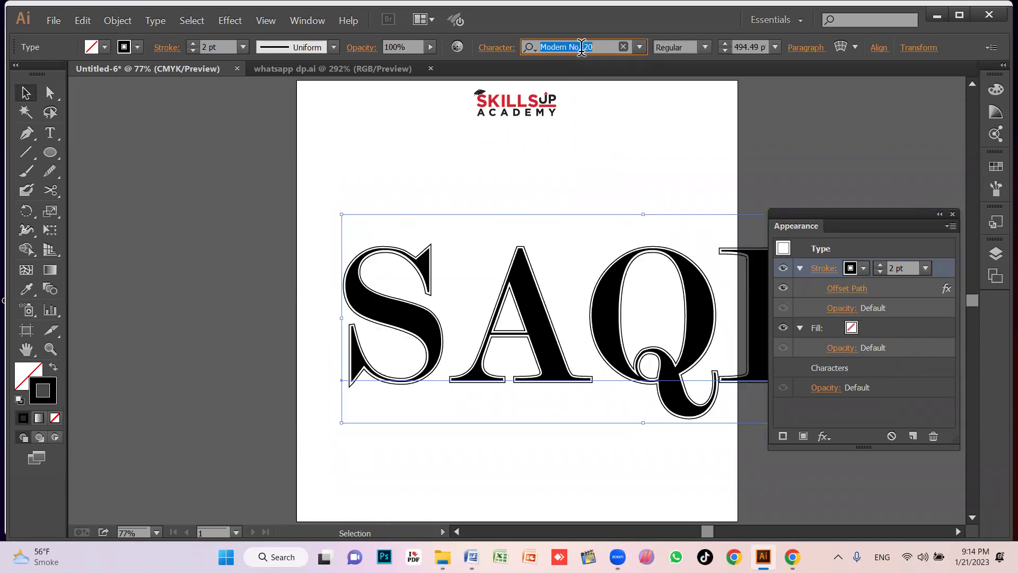
pyautogui.press('Down')
pyautogui.press('Return')
# Shrink and reposition the name below the logo, then delete it
pyautogui.moveTo(560, 380); pyautogui.dragTo(540, 387)
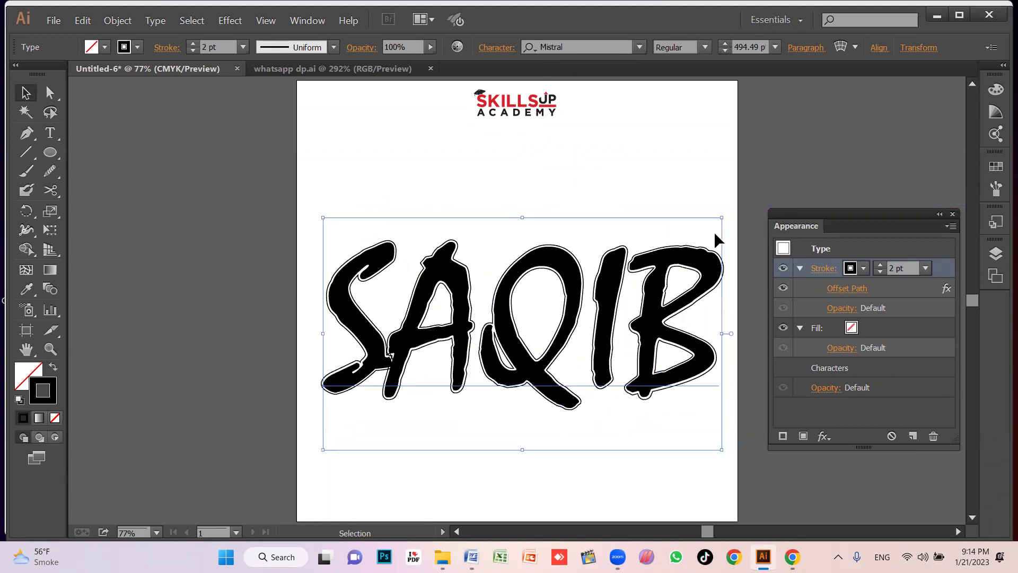
pyautogui.moveTo(722, 218); pyautogui.dragTo(645, 274)
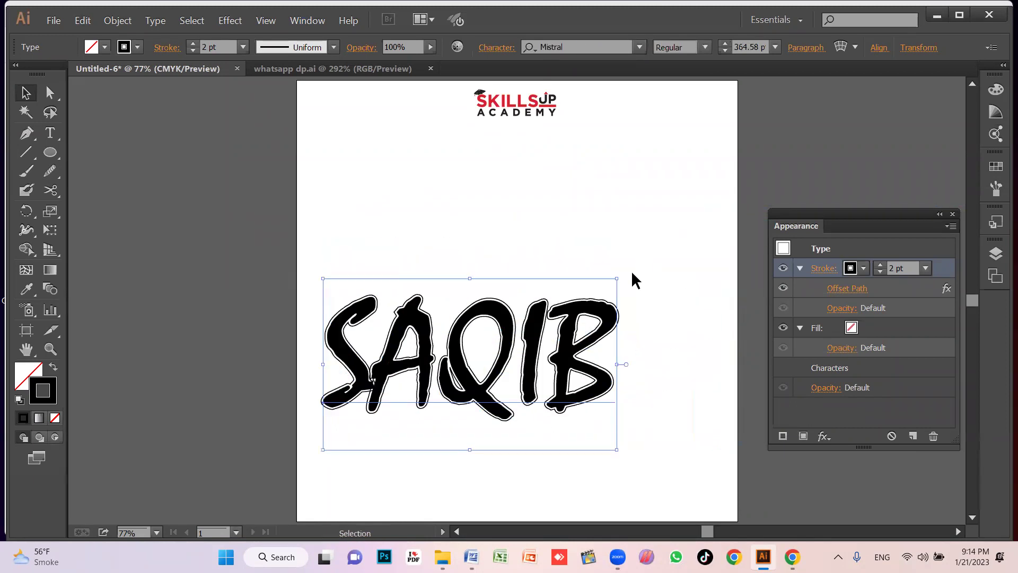
pyautogui.click(952, 214)
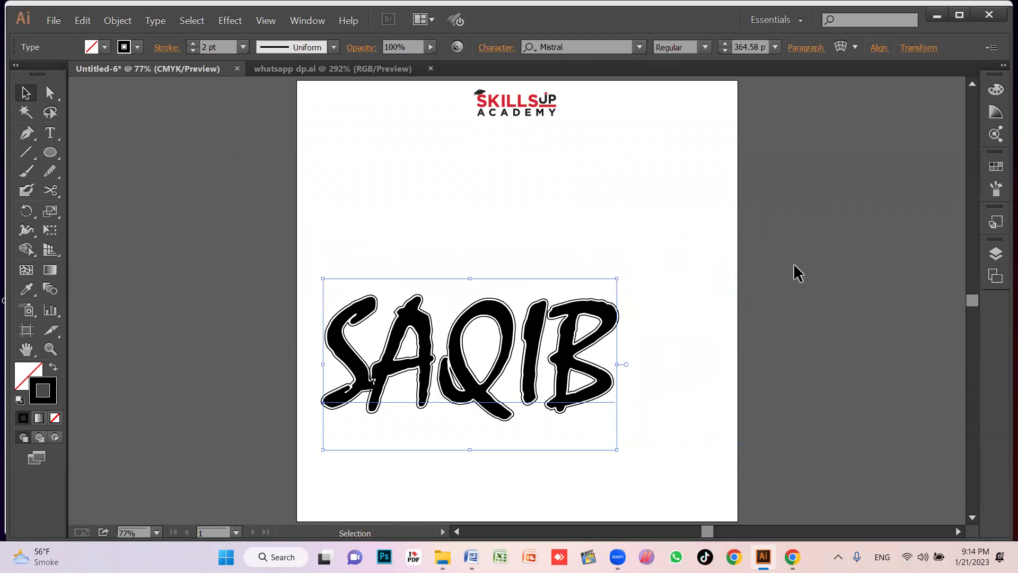
pyautogui.moveTo(599, 331); pyautogui.dragTo(624, 314)
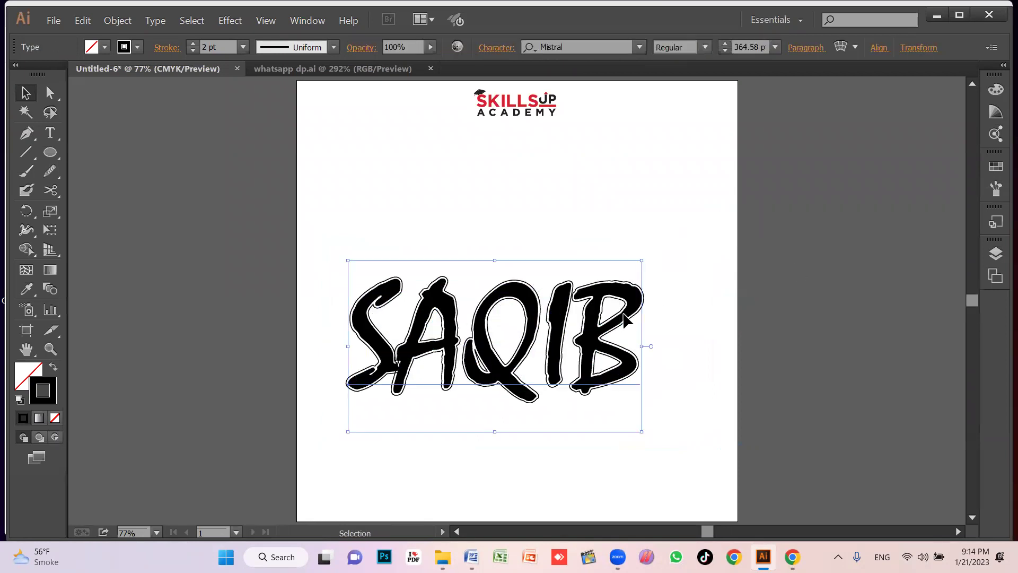
pyautogui.press('Delete')
# Highlight the offset topic line in the Word session list in yellow
pyautogui.click(471, 556)
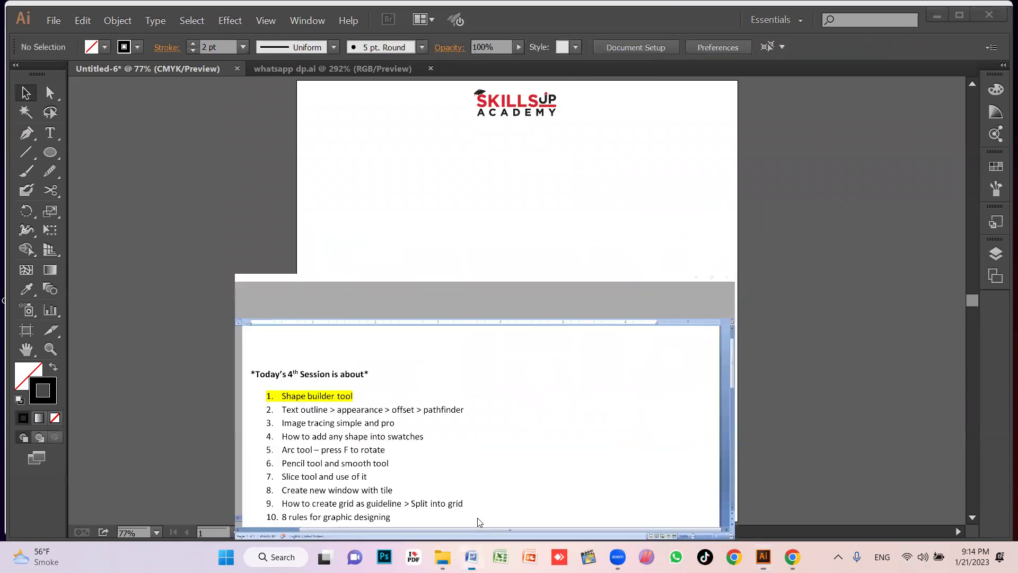
pyautogui.scroll(2, 356, 313)
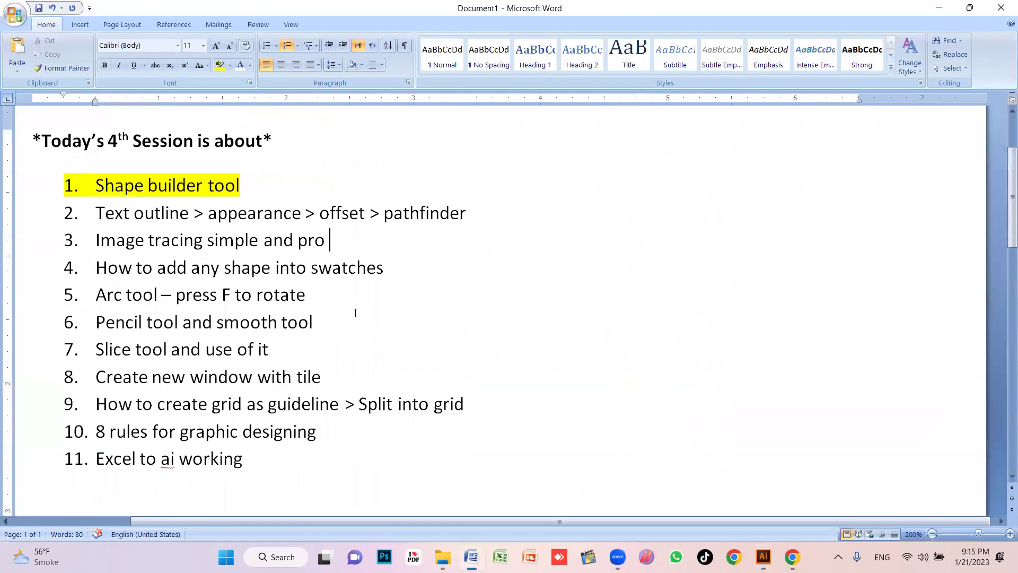
pyautogui.moveTo(467, 211); pyautogui.dragTo(83, 209)
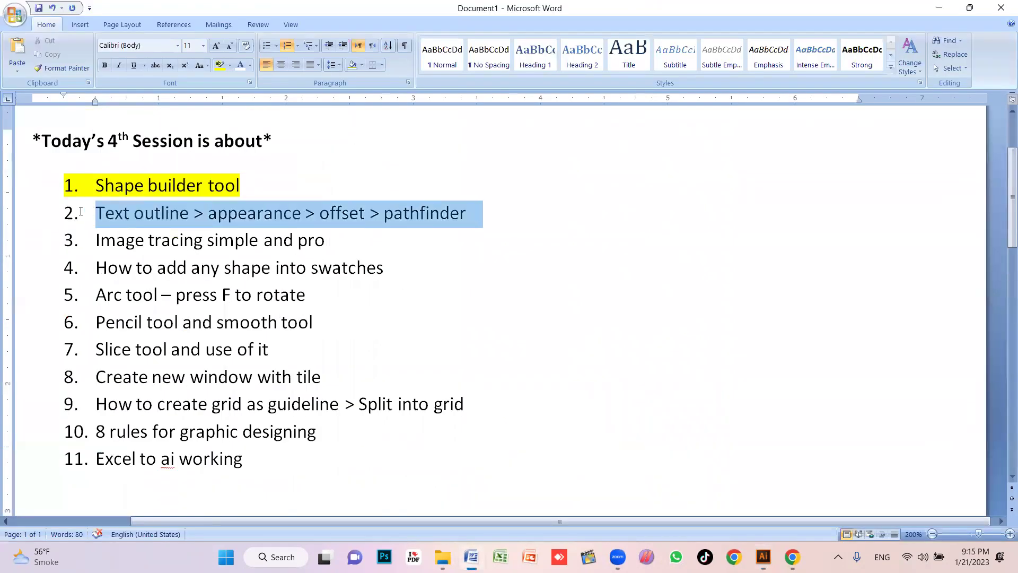
pyautogui.click(220, 64)
pyautogui.click(273, 213)
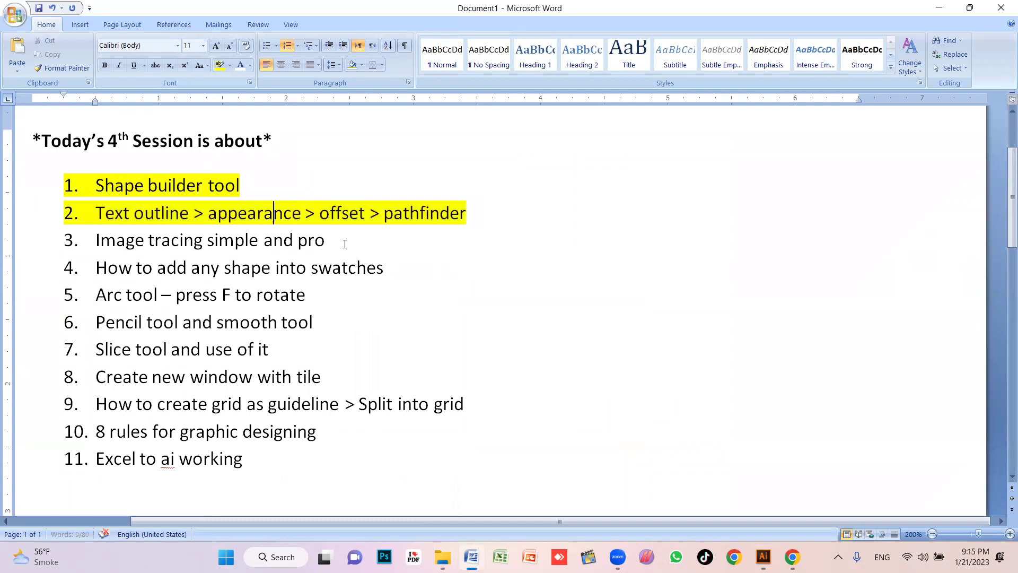
# Highlight the arc tool topic in yellow and minimize Word back to Illustrator
pyautogui.moveTo(344, 243); pyautogui.dragTo(76, 261)
pyautogui.click(295, 312)
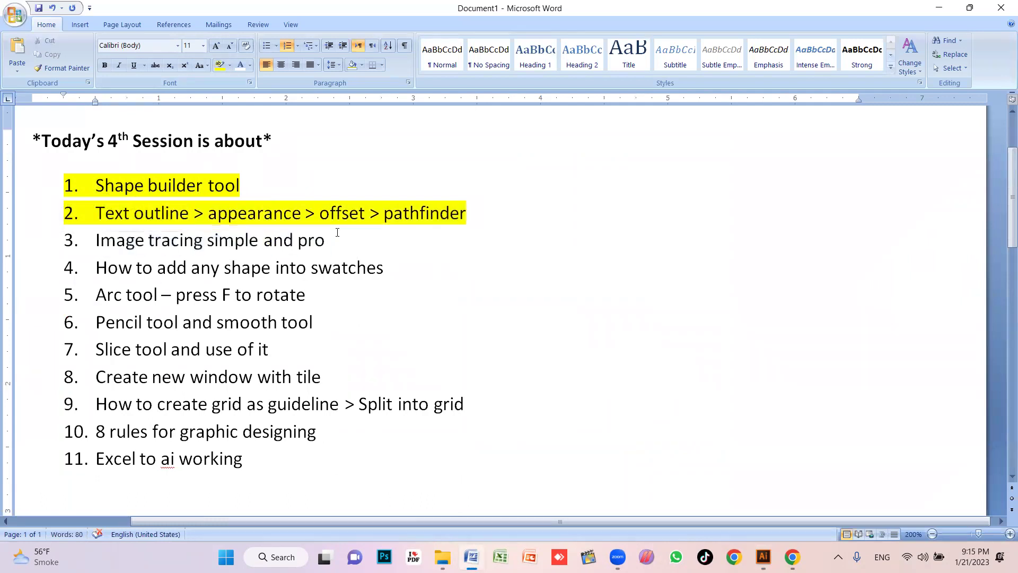
pyautogui.moveTo(337, 232); pyautogui.dragTo(85, 241)
pyautogui.click(454, 291)
pyautogui.moveTo(321, 296); pyautogui.dragTo(94, 295)
pyautogui.click(220, 65)
pyautogui.press('End')
pyautogui.click(939, 8)
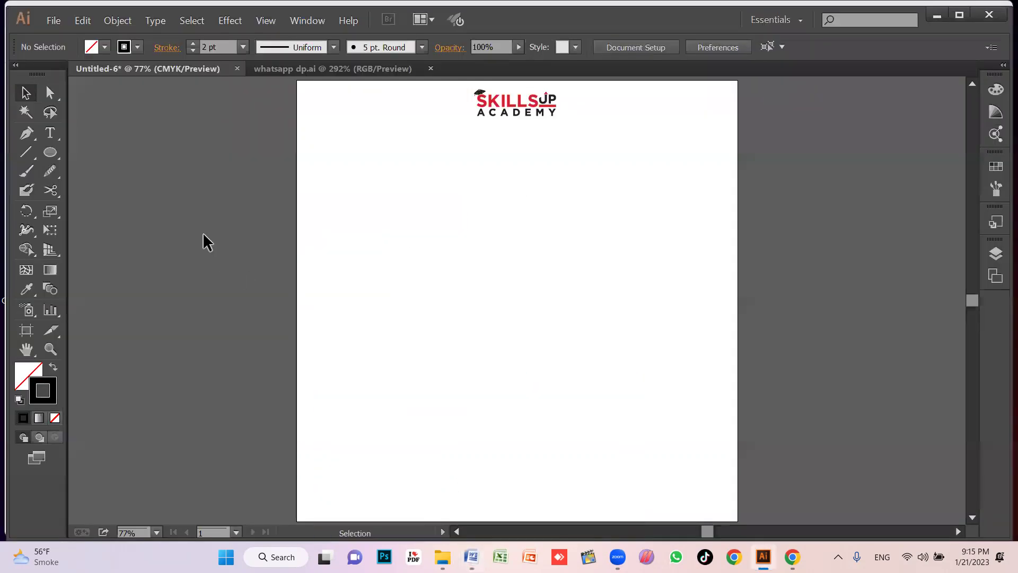
pyautogui.click(29, 152)
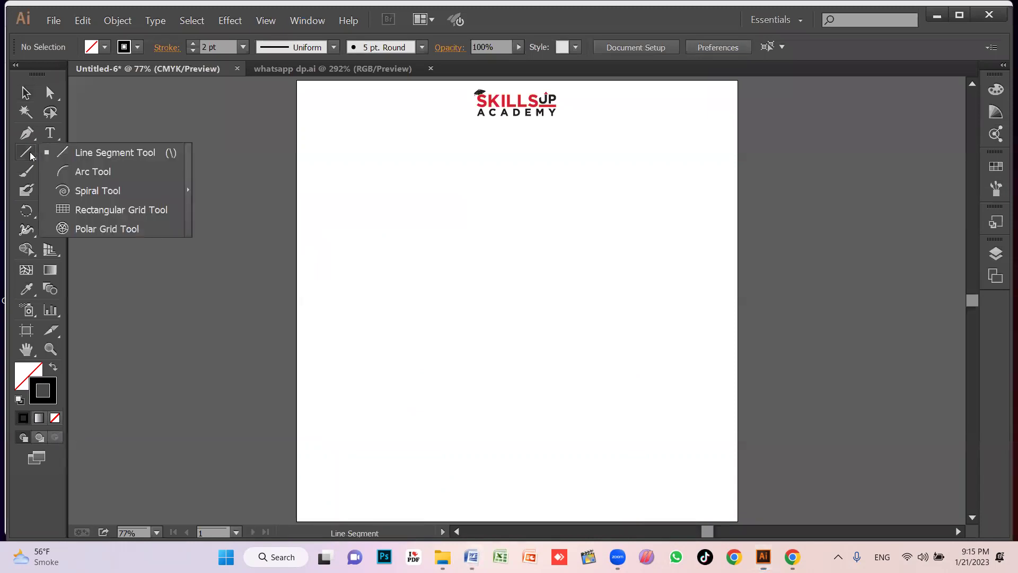
pyautogui.click(100, 173)
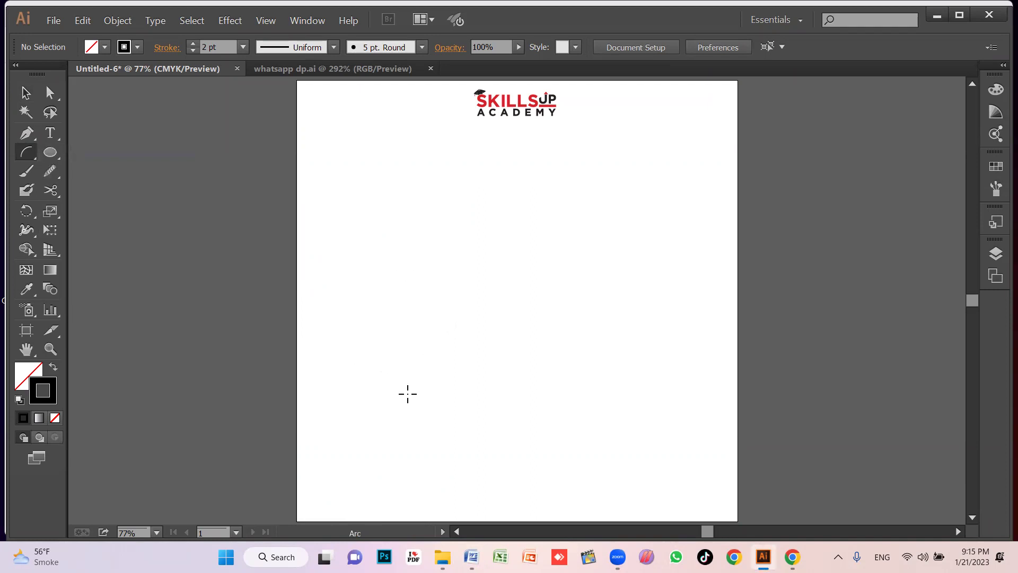
pyautogui.moveTo(397, 392); pyautogui.dragTo(605, 223)
pyautogui.press('f')
pyautogui.press('f')
pyautogui.press('f')
pyautogui.press('f')
pyautogui.press('Delete')
pyautogui.moveTo(30, 158); pyautogui.dragTo(80, 171)
pyautogui.moveTo(398, 352); pyautogui.dragTo(663, 166)
pyautogui.press('x')
pyautogui.press('x')
pyautogui.press('x')
pyautogui.press('v')
pyautogui.click(644, 445)
pyautogui.moveTo(644, 445); pyautogui.dragTo(479, 271)
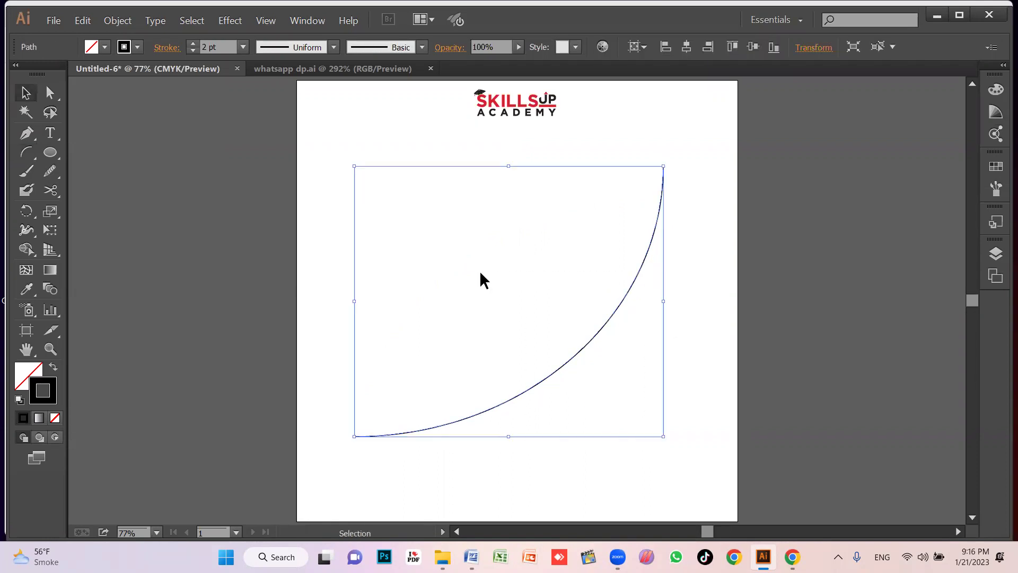
pyautogui.press('Delete')
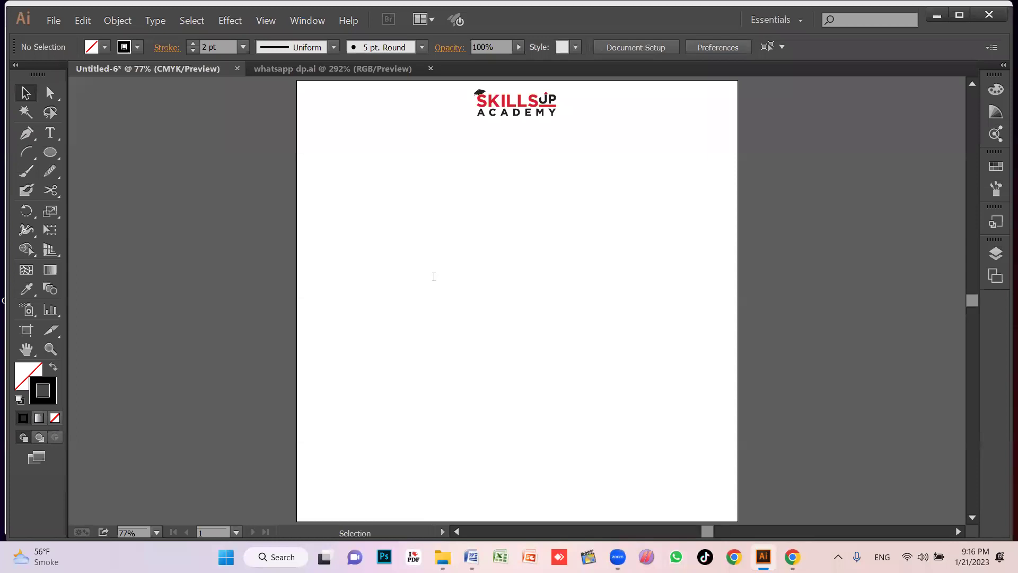
pyautogui.hotkey('alt', 'Tab')
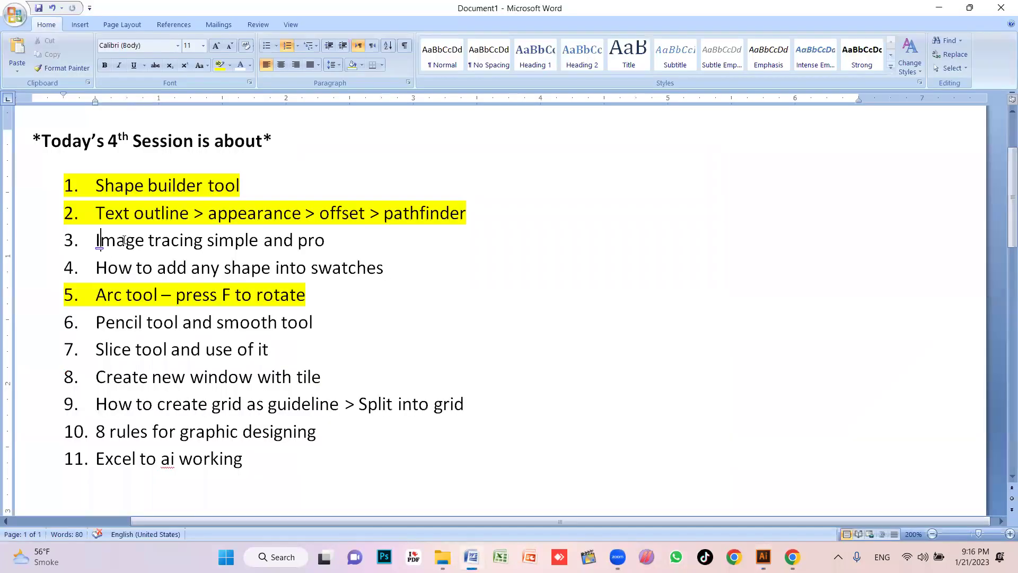
# Select the pencil and smooth tool topic and highlight it in yellow
pyautogui.moveTo(123, 240); pyautogui.dragTo(342, 242)
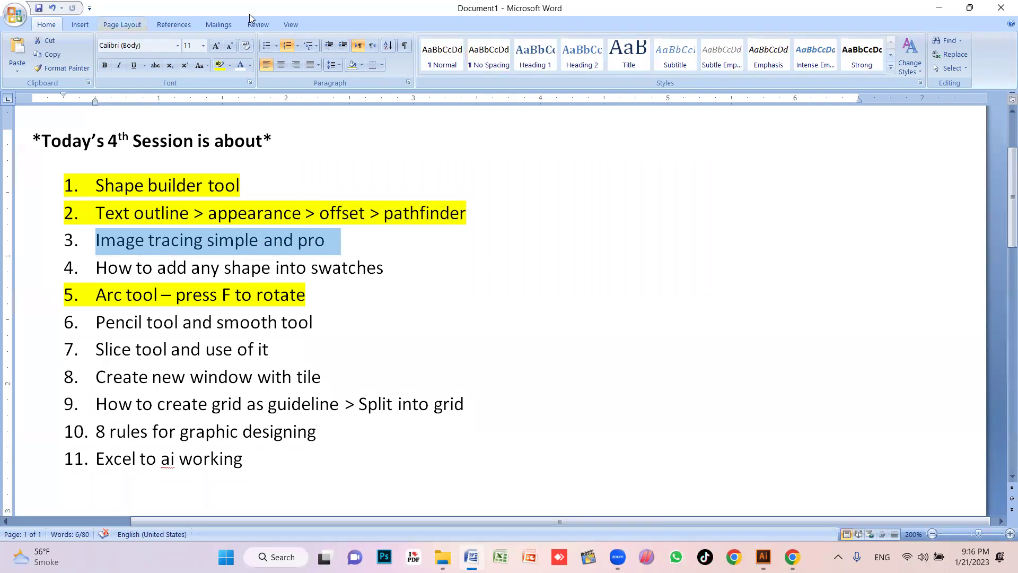
pyautogui.moveTo(319, 322); pyautogui.dragTo(95, 324)
pyautogui.click(220, 65)
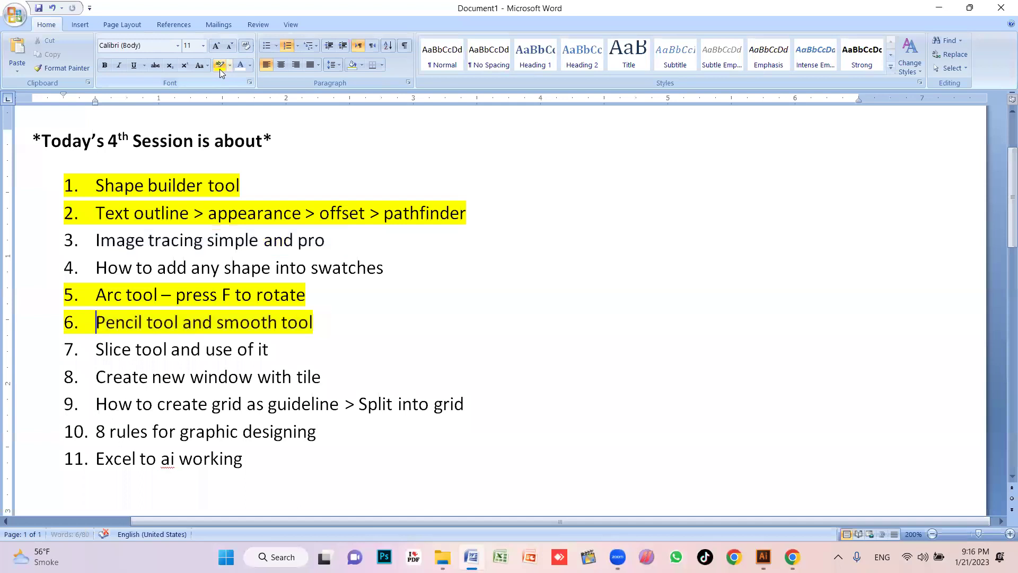
pyautogui.click(350, 333)
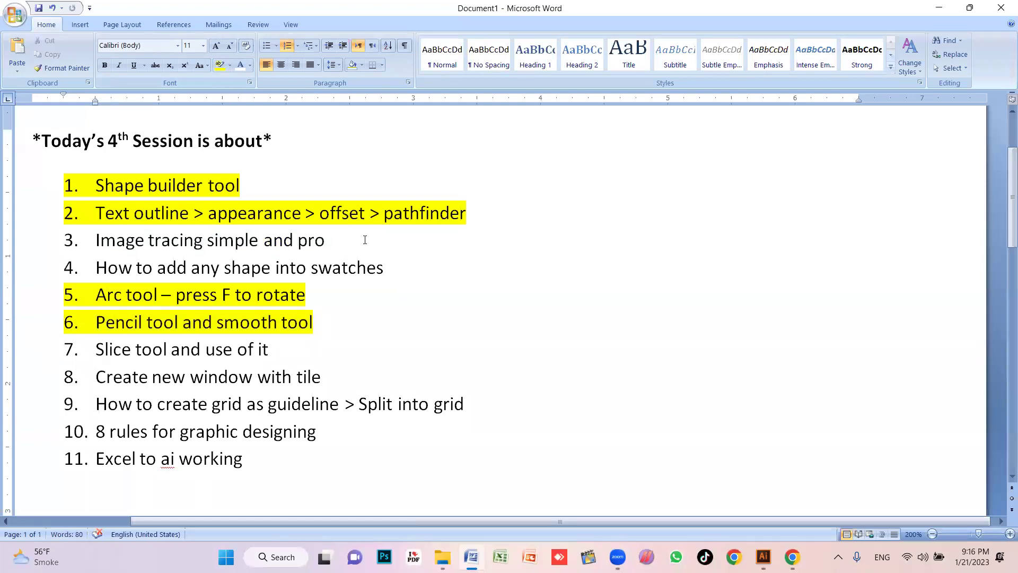
# Clear the selection, minimize Word, and zoom in on the Illustrator artboard
pyautogui.moveTo(365, 239); pyautogui.dragTo(96, 240)
pyautogui.click(289, 362)
pyautogui.click(330, 359)
pyautogui.doubleClick(329, 321)
pyautogui.click(620, 320)
pyautogui.click(943, 12)
pyautogui.press('z')
pyautogui.moveTo(250, 131); pyautogui.dragTo(716, 440)
# Pick the Pencil tool and draw a long looping freehand path down the artboard
pyautogui.scroll(2, 515, 376)
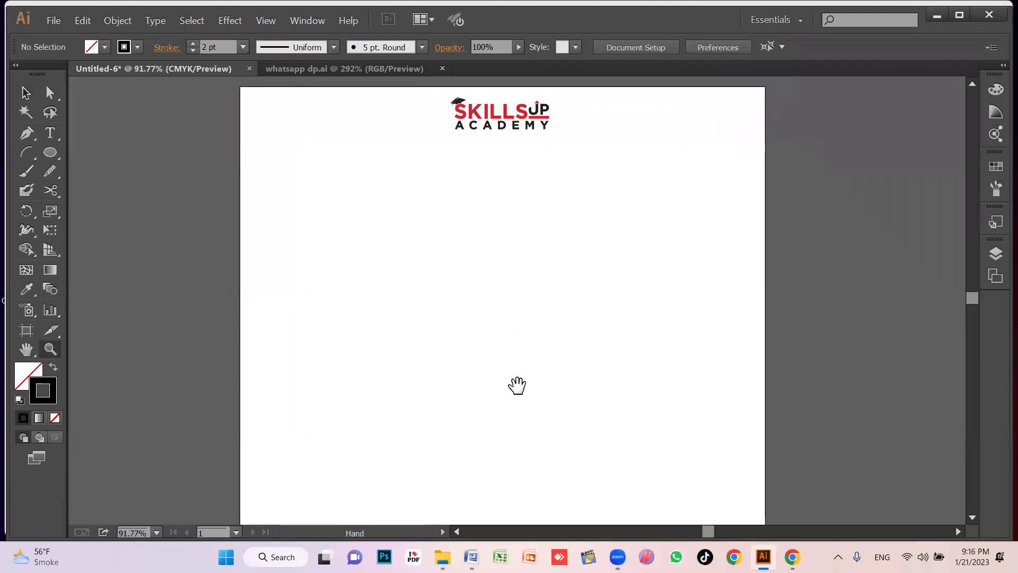
pyautogui.click(50, 172)
pyautogui.moveTo(50, 173)
pyautogui.mouseDown()
pyautogui.moveTo(169, 173)
pyautogui.moveTo(145, 172)
pyautogui.mouseUp()
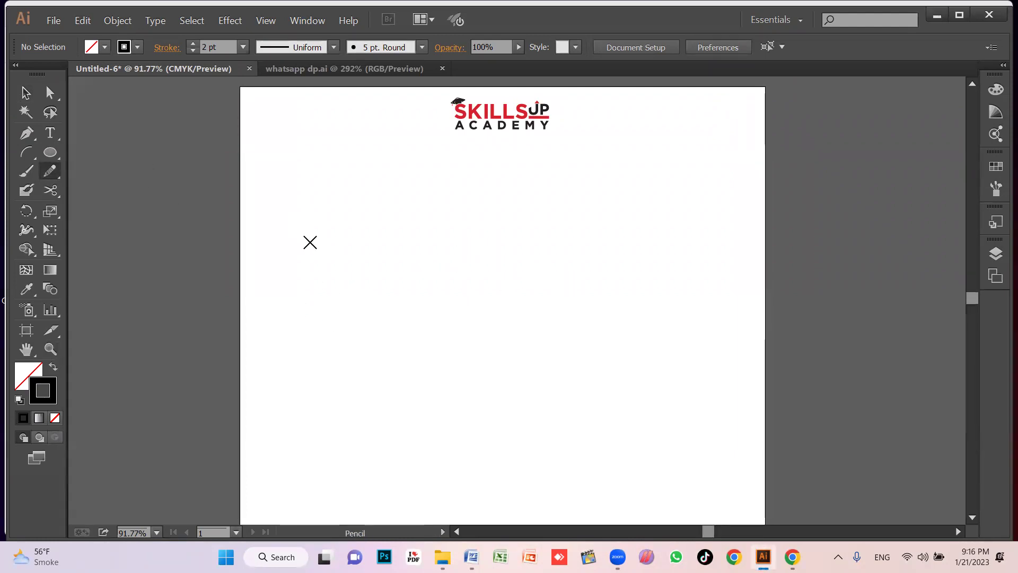
pyautogui.moveTo(279, 246)
pyautogui.mouseDown()
pyautogui.moveTo(428, 322)
pyautogui.moveTo(593, 348)
pyautogui.moveTo(673, 168)
pyautogui.moveTo(661, 454)
pyautogui.moveTo(429, 489)
pyautogui.moveTo(334, 459)
pyautogui.moveTo(292, 459)
pyautogui.mouseUp()
pyautogui.press('v')
# Zoom in on the new looping path and pan across its loops
pyautogui.press('z')
pyautogui.moveTo(242, 169); pyautogui.dragTo(801, 474)
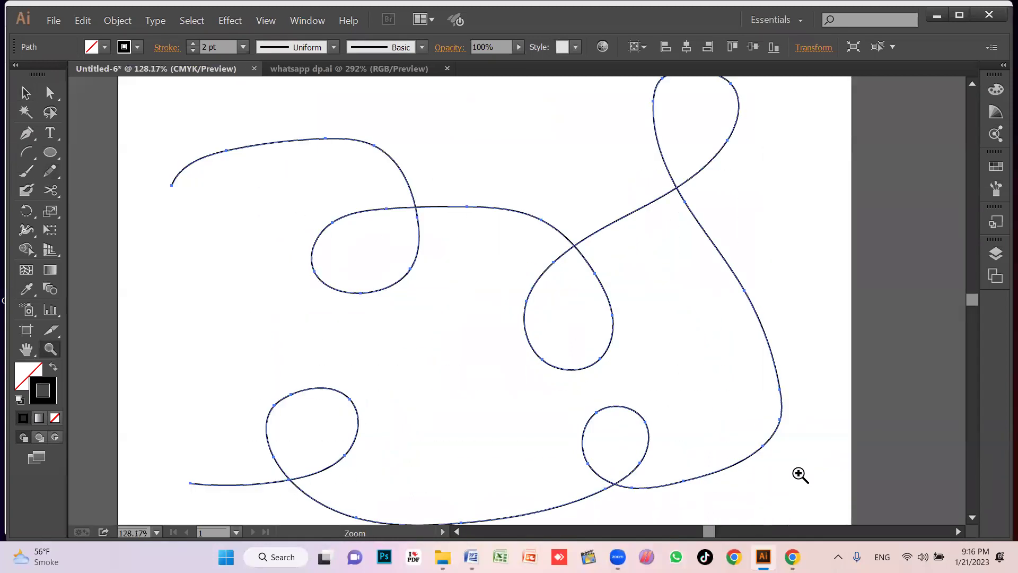
pyautogui.moveTo(279, 201); pyautogui.dragTo(684, 402)
pyautogui.press('space')
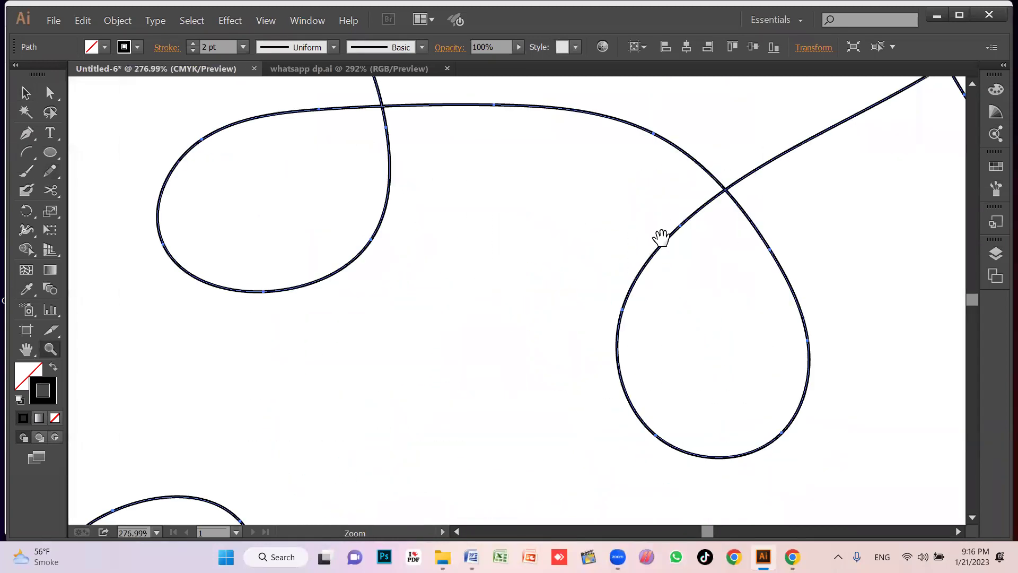
pyautogui.moveTo(661, 236); pyautogui.dragTo(685, 298)
pyautogui.moveTo(815, 359); pyautogui.dragTo(797, 346)
pyautogui.moveTo(501, 299); pyautogui.dragTo(598, 396)
pyautogui.moveTo(325, 312); pyautogui.dragTo(516, 335)
pyautogui.moveTo(584, 334); pyautogui.dragTo(641, 353)
pyautogui.press('space')
pyautogui.moveTo(463, 313); pyautogui.dragTo(442, 378)
pyautogui.moveTo(369, 325); pyautogui.dragTo(346, 314)
pyautogui.moveTo(463, 324); pyautogui.dragTo(447, 297)
pyautogui.moveTo(684, 424); pyautogui.dragTo(636, 387)
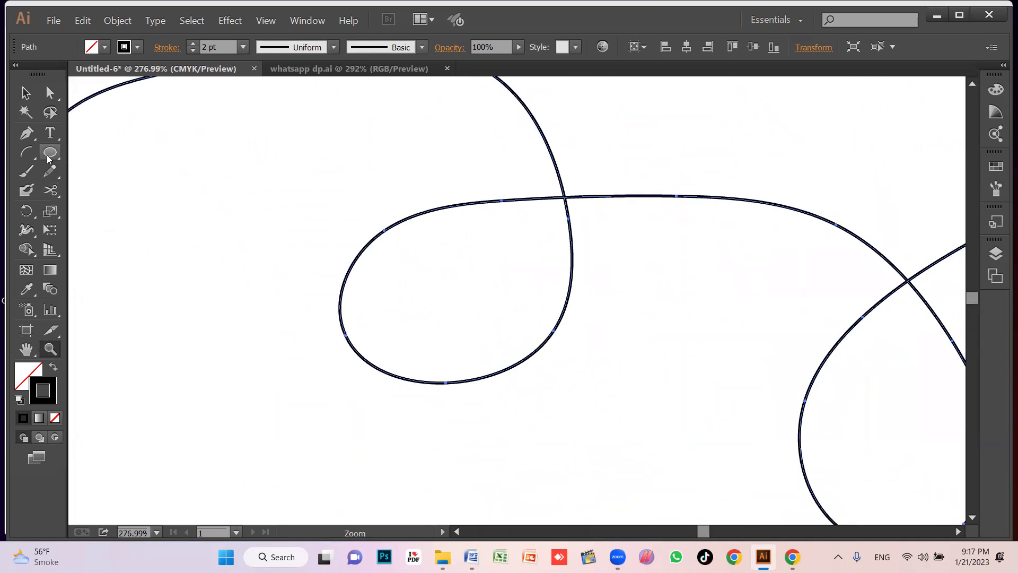
pyautogui.moveTo(50, 171); pyautogui.dragTo(130, 196)
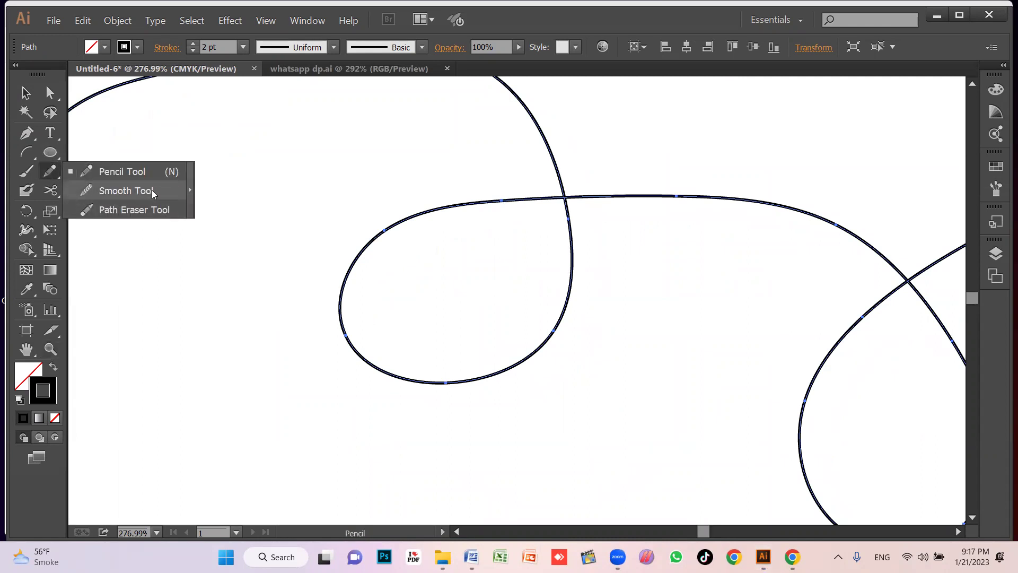
# With the Smooth tool, smooth the path's left loop, upper stretch and upper loop
pyautogui.moveTo(137, 191); pyautogui.dragTo(125, 193)
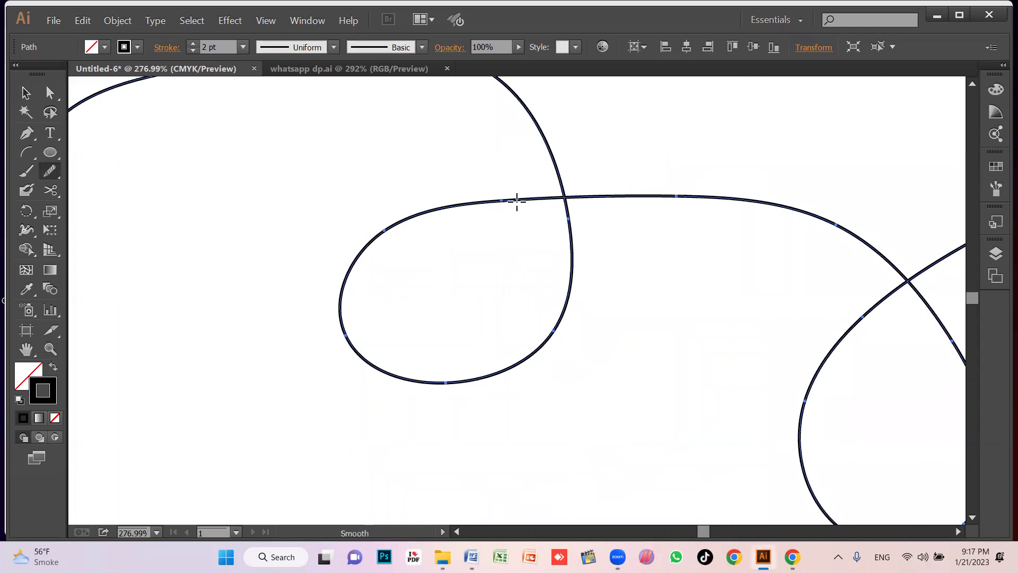
pyautogui.moveTo(481, 200)
pyautogui.mouseDown()
pyautogui.moveTo(423, 214)
pyautogui.moveTo(355, 257)
pyautogui.moveTo(339, 300)
pyautogui.moveTo(343, 340)
pyautogui.moveTo(366, 366)
pyautogui.mouseUp()
pyautogui.moveTo(483, 381)
pyautogui.mouseDown()
pyautogui.moveTo(532, 351)
pyautogui.moveTo(555, 318)
pyautogui.moveTo(572, 215)
pyautogui.mouseUp()
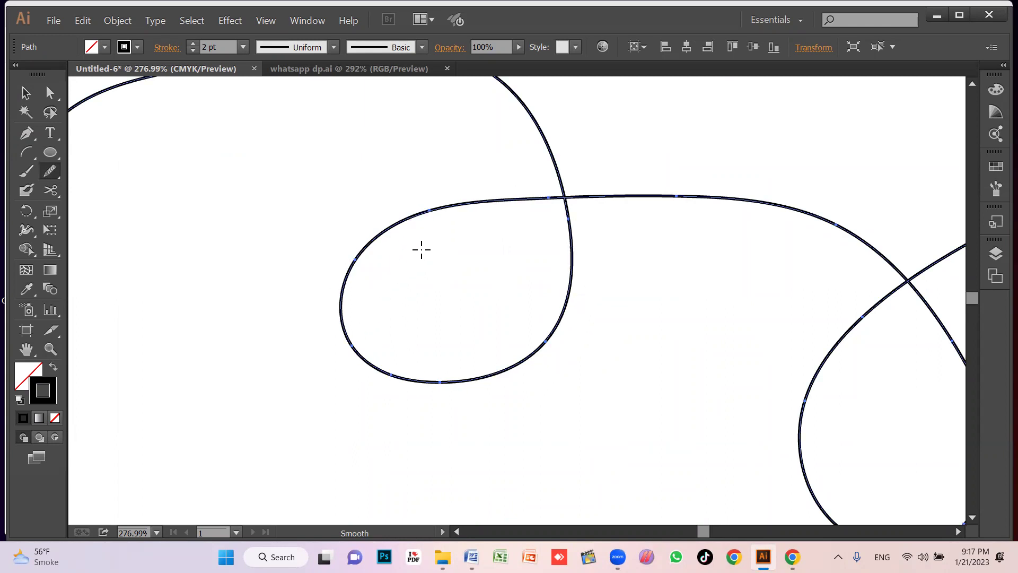
pyautogui.hscroll(5, 453, 319)
pyautogui.scroll(2, 453, 318)
pyautogui.moveTo(370, 265)
pyautogui.mouseDown()
pyautogui.moveTo(586, 277)
pyautogui.moveTo(644, 341)
pyautogui.moveTo(450, 415)
pyautogui.mouseUp()
pyautogui.moveTo(601, 315); pyautogui.dragTo(636, 287)
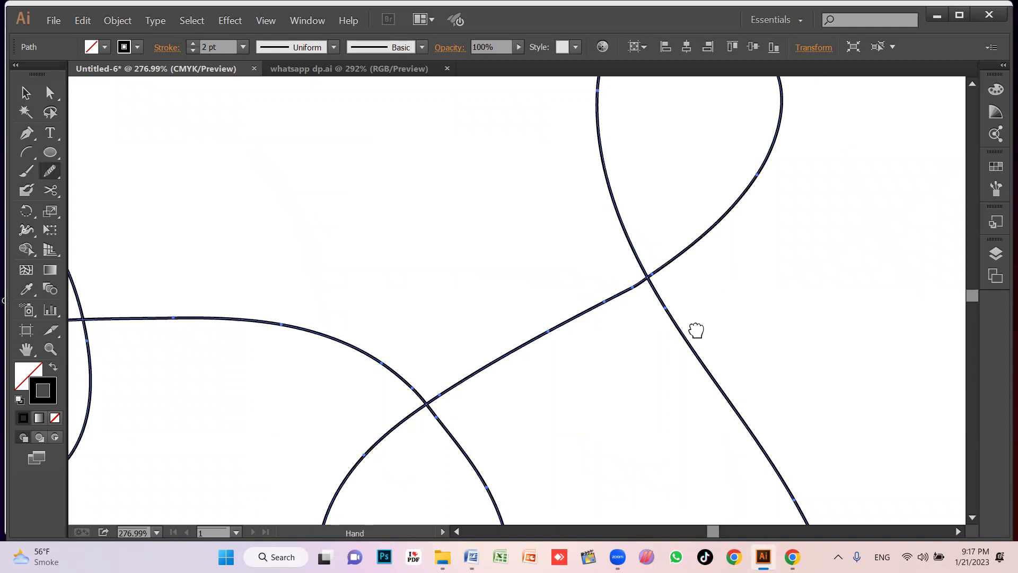
pyautogui.moveTo(695, 329); pyautogui.dragTo(614, 489)
pyautogui.moveTo(556, 395)
pyautogui.mouseDown()
pyautogui.moveTo(521, 326)
pyautogui.moveTo(511, 270)
pyautogui.moveTo(527, 211)
pyautogui.moveTo(565, 192)
pyautogui.moveTo(613, 188)
pyautogui.moveTo(674, 211)
pyautogui.moveTo(698, 263)
pyautogui.moveTo(671, 336)
pyautogui.moveTo(615, 395)
pyautogui.mouseUp()
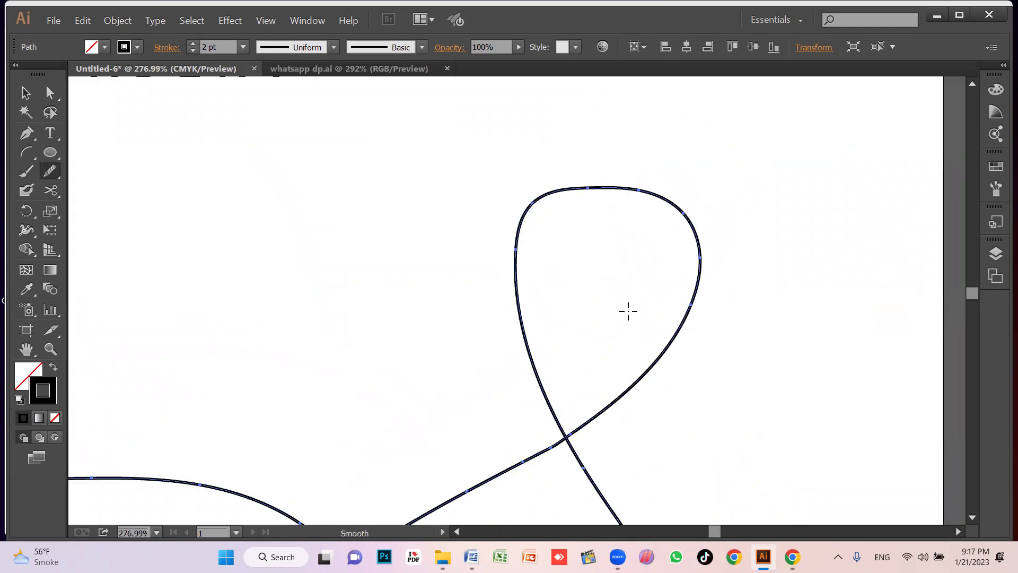
pyautogui.moveTo(543, 202)
pyautogui.mouseDown()
pyautogui.moveTo(643, 170)
pyautogui.moveTo(699, 260)
pyautogui.moveTo(616, 189)
pyautogui.moveTo(655, 192)
pyautogui.mouseUp()
pyautogui.moveTo(535, 213)
pyautogui.mouseDown()
pyautogui.moveTo(614, 186)
pyautogui.moveTo(671, 213)
pyautogui.moveTo(709, 290)
pyautogui.moveTo(651, 355)
pyautogui.mouseUp()
pyautogui.moveTo(702, 220); pyautogui.dragTo(638, 364)
pyautogui.moveTo(671, 278); pyautogui.dragTo(777, 207)
pyautogui.moveTo(414, 359); pyautogui.dragTo(582, 317)
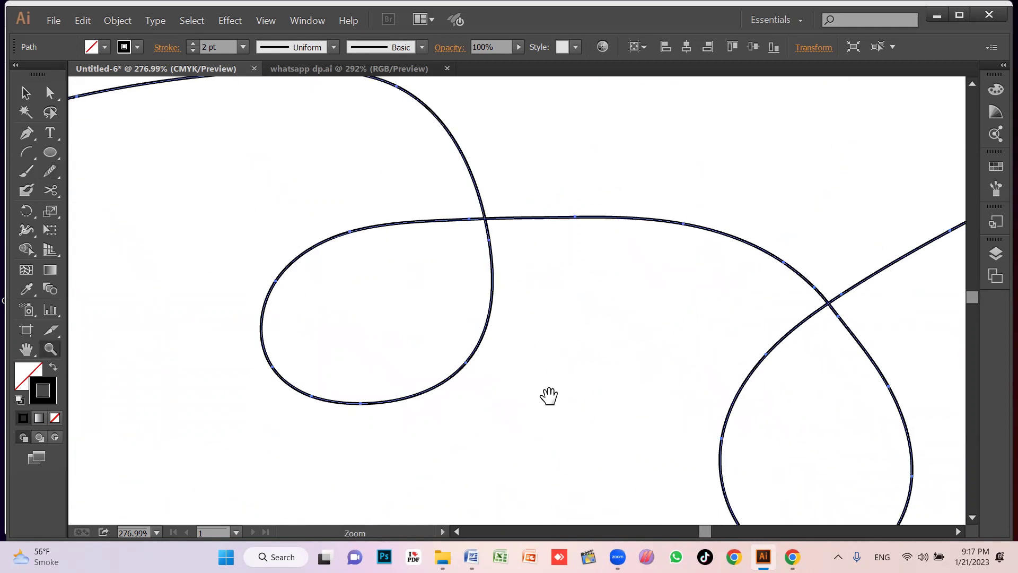
pyautogui.scroll(2, 473, 345)
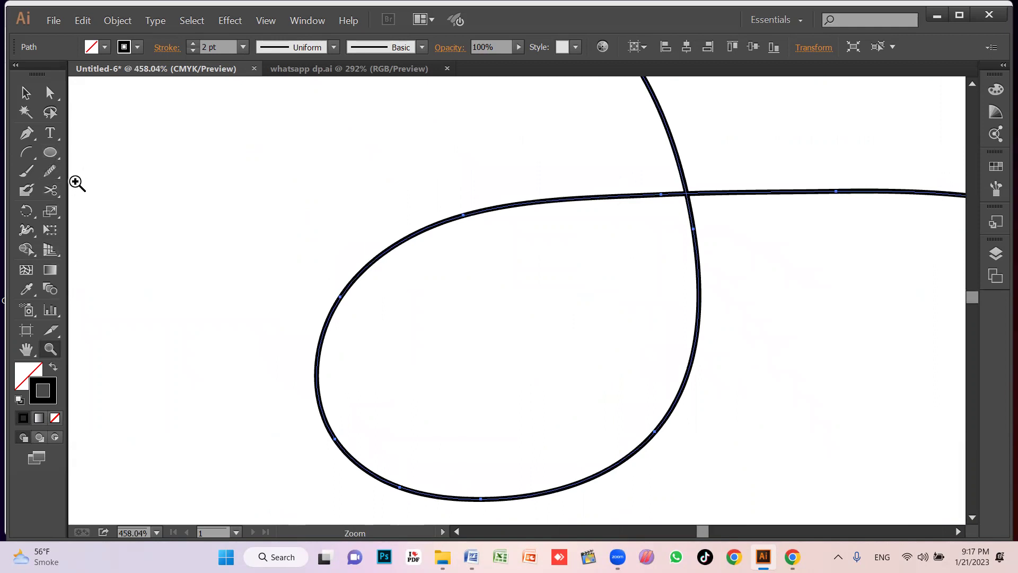
# Smooth the next loop's top-left arc, left and right sides, and bottom curve
pyautogui.moveTo(50, 171)
pyautogui.mouseDown()
pyautogui.moveTo(101, 200)
pyautogui.moveTo(111, 188)
pyautogui.mouseUp()
pyautogui.moveTo(669, 192)
pyautogui.mouseDown()
pyautogui.moveTo(482, 194)
pyautogui.moveTo(380, 229)
pyautogui.moveTo(334, 286)
pyautogui.moveTo(300, 359)
pyautogui.mouseUp()
pyautogui.moveTo(558, 204)
pyautogui.mouseDown()
pyautogui.moveTo(520, 215)
pyautogui.moveTo(362, 291)
pyautogui.moveTo(321, 340)
pyautogui.mouseUp()
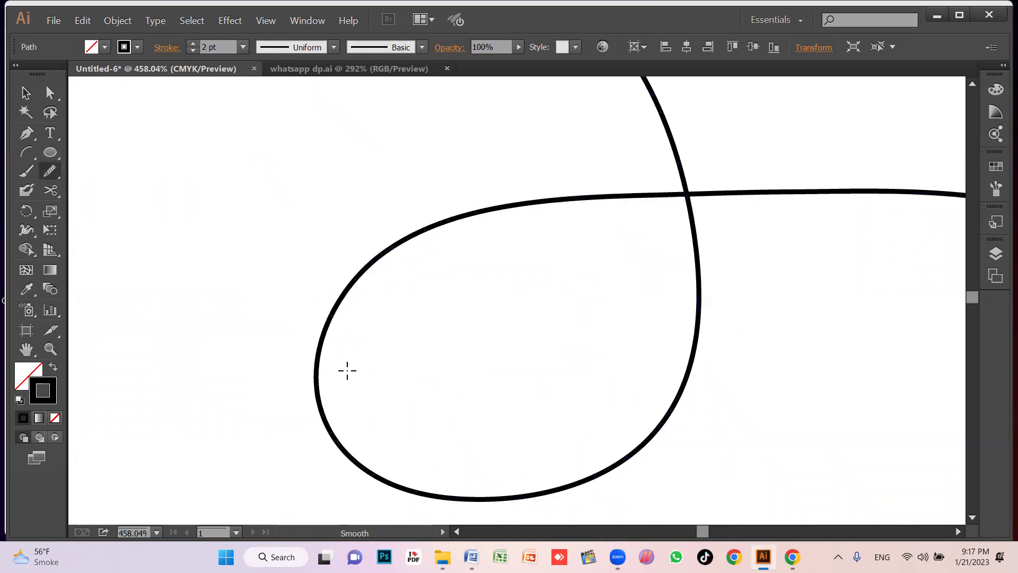
pyautogui.moveTo(373, 250); pyautogui.dragTo(318, 382)
pyautogui.moveTo(656, 398); pyautogui.dragTo(643, 346)
pyautogui.moveTo(692, 223)
pyautogui.mouseDown()
pyautogui.moveTo(677, 341)
pyautogui.moveTo(506, 440)
pyautogui.mouseUp()
pyautogui.moveTo(684, 292); pyautogui.dragTo(516, 459)
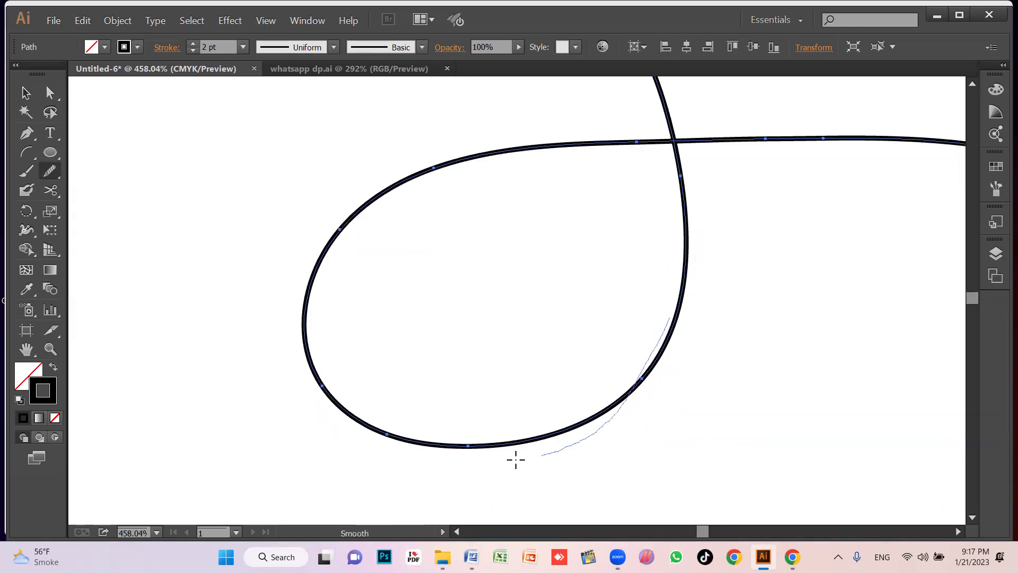
pyautogui.moveTo(675, 341); pyautogui.dragTo(568, 436)
pyautogui.moveTo(470, 424)
pyautogui.mouseDown()
pyautogui.moveTo(343, 431)
pyautogui.moveTo(310, 398)
pyautogui.moveTo(318, 387)
pyautogui.mouseUp()
pyautogui.moveTo(479, 441); pyautogui.dragTo(320, 373)
# Zoom out, marquee-select the practice path and delete it, then zoom in on the logo
pyautogui.press('z')
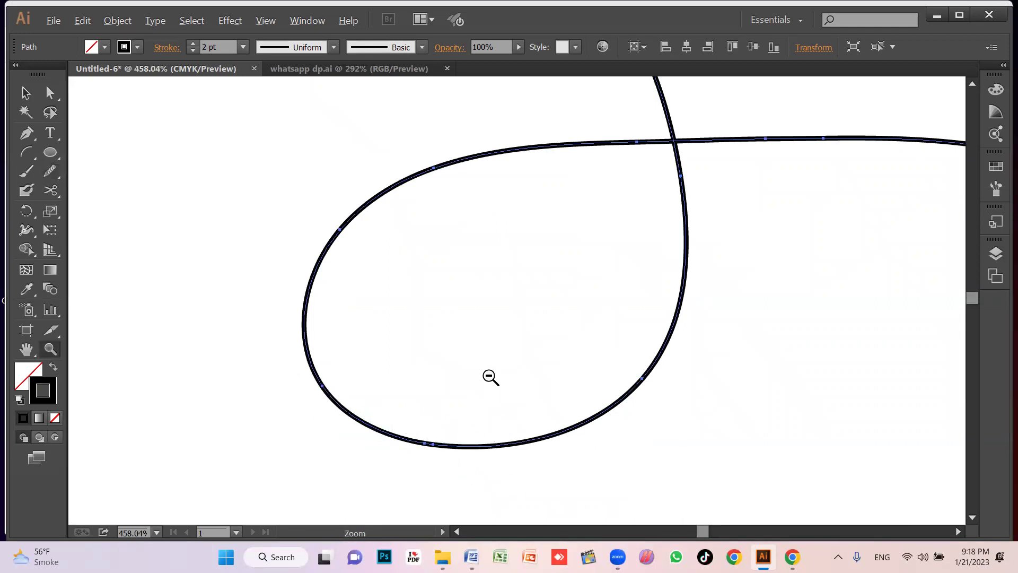
pyautogui.keyDown('alt'); pyautogui.click(489, 375); pyautogui.keyUp('alt')
pyautogui.keyDown('alt'); pyautogui.click(659, 256); pyautogui.keyUp('alt')
pyautogui.keyDown('alt'); pyautogui.click(535, 390); pyautogui.keyUp('alt')
pyautogui.press('v')
pyautogui.moveTo(345, 176); pyautogui.dragTo(682, 419)
pyautogui.press('Delete')
pyautogui.press('z')
pyautogui.moveTo(299, 144); pyautogui.dragTo(732, 448)
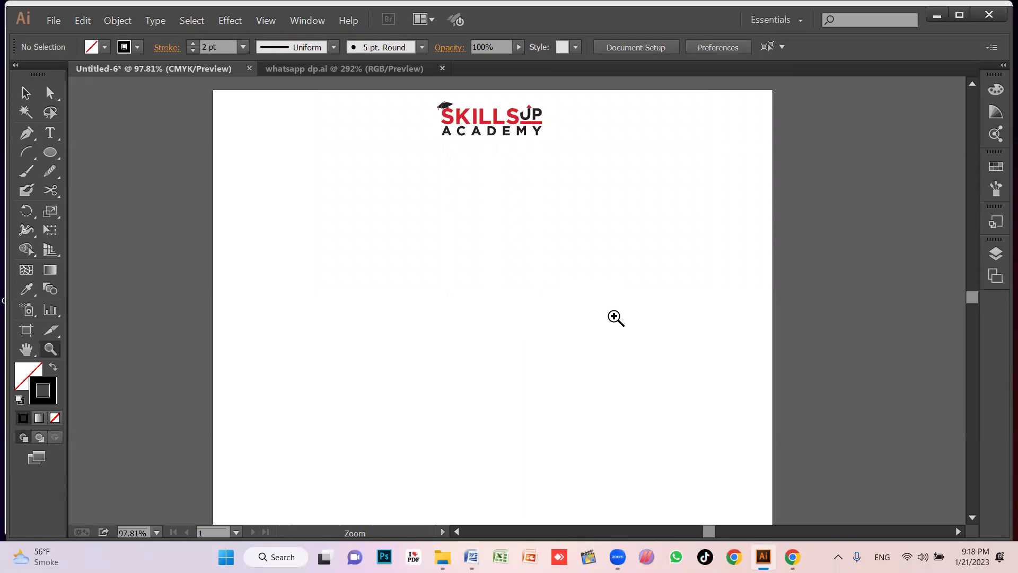
pyautogui.click(792, 557)
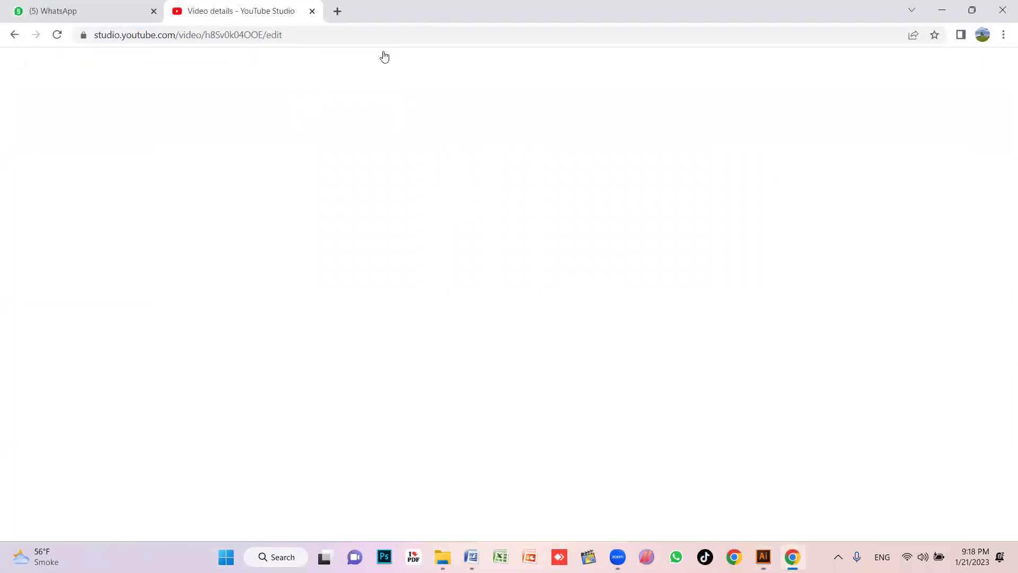
# Search Google in a new tab for 'SOCIAL MEDIA ICONS'
pyautogui.hotkey('ctrl', 't')
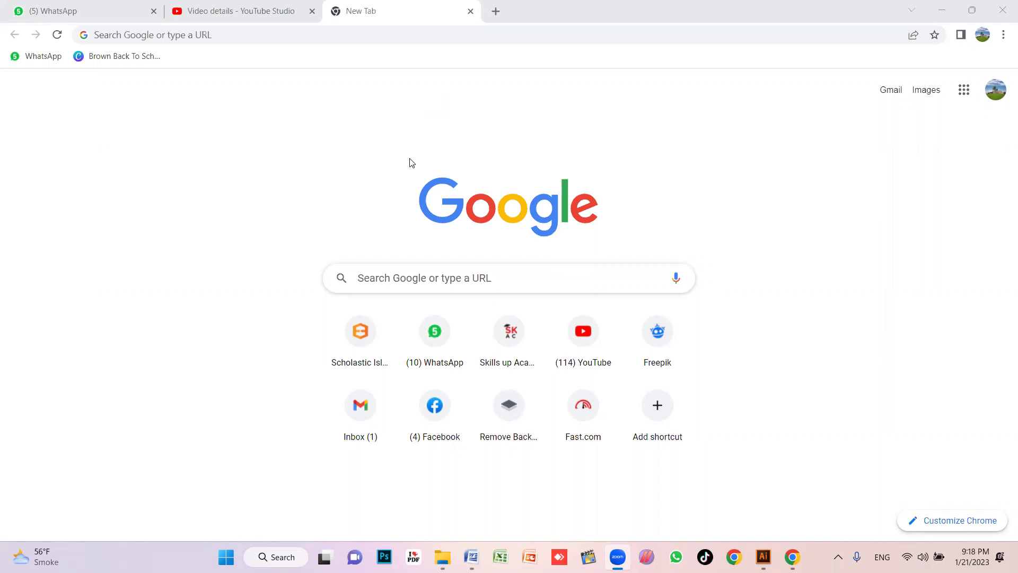
pyautogui.click(256, 37)
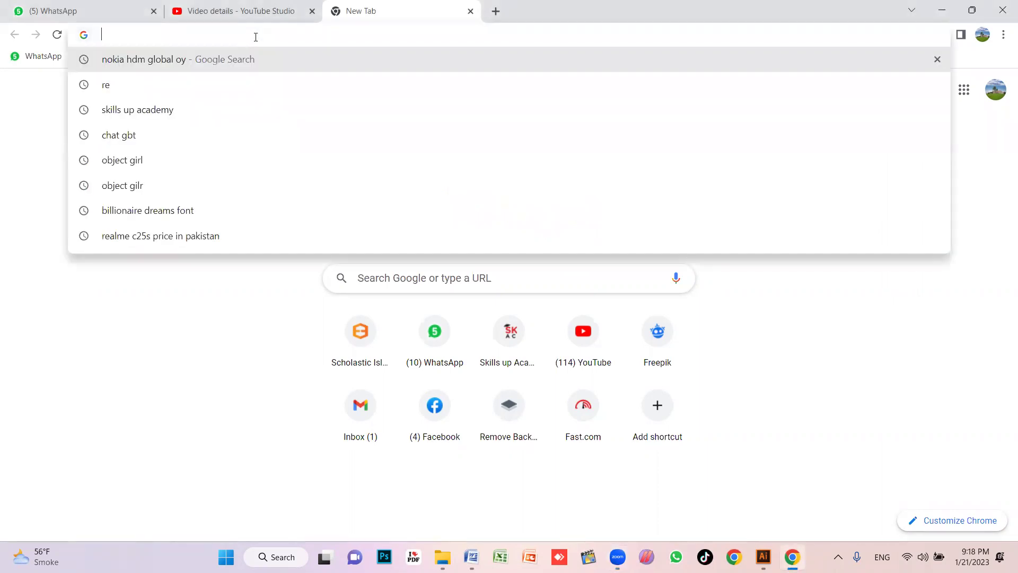
pyautogui.write('SO')
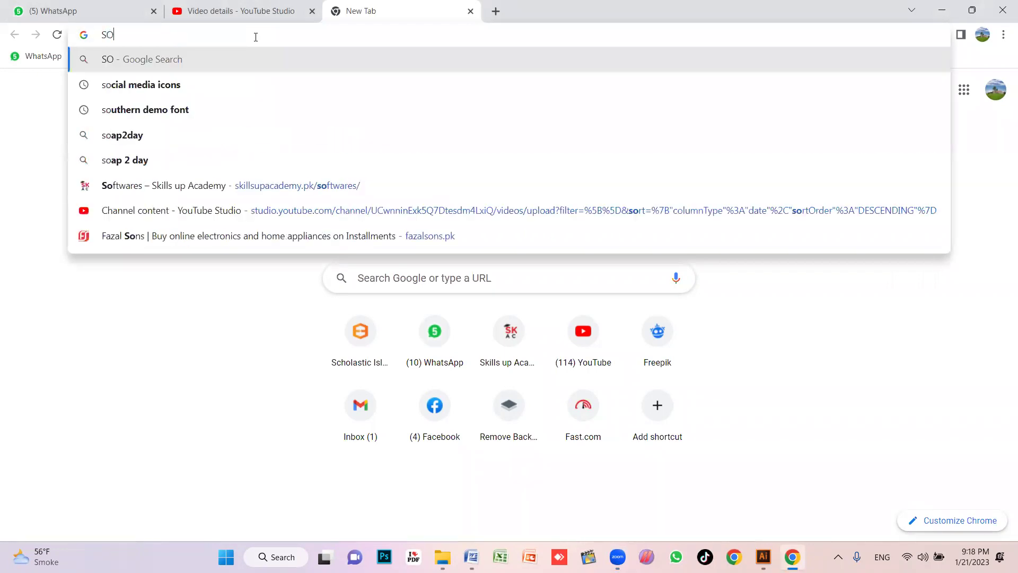
pyautogui.write('CIAL MEDIA')
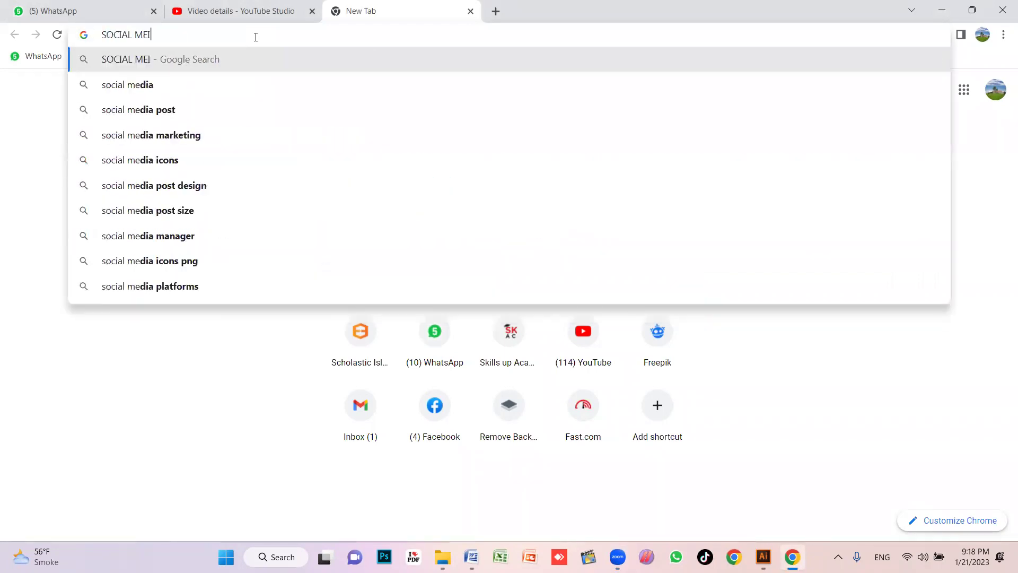
pyautogui.write(' ICONS')
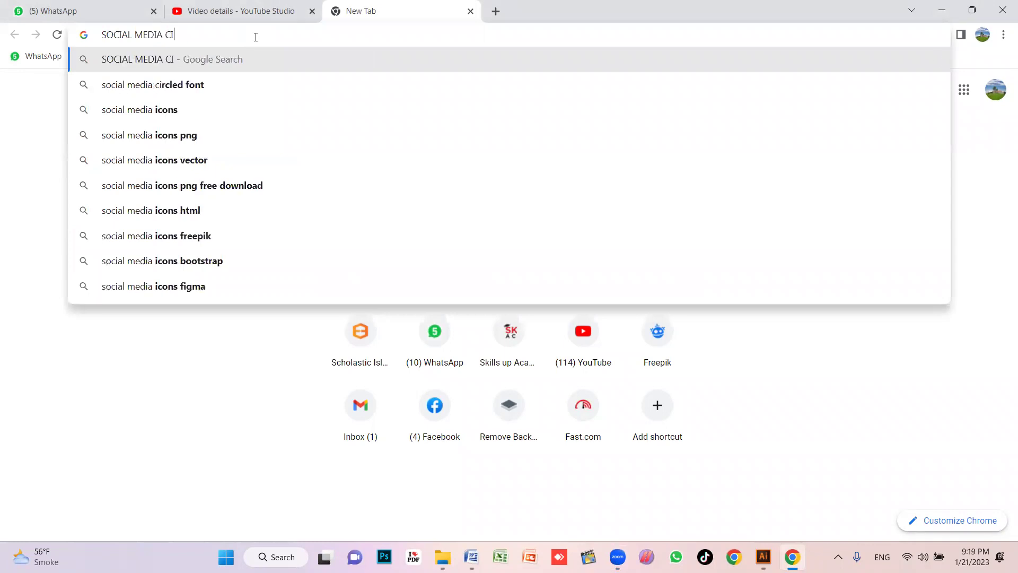
pyautogui.press('Return')
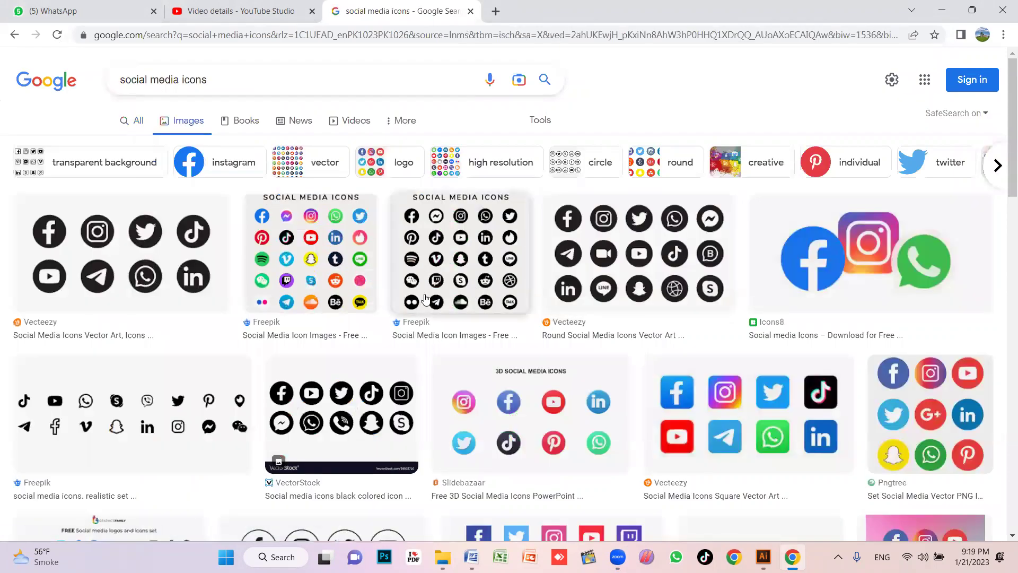
# Preview the Vecteezy black circular social media icons result and copy the image
pyautogui.scroll(-3, 590, 299)
pyautogui.scroll(2, 417, 316)
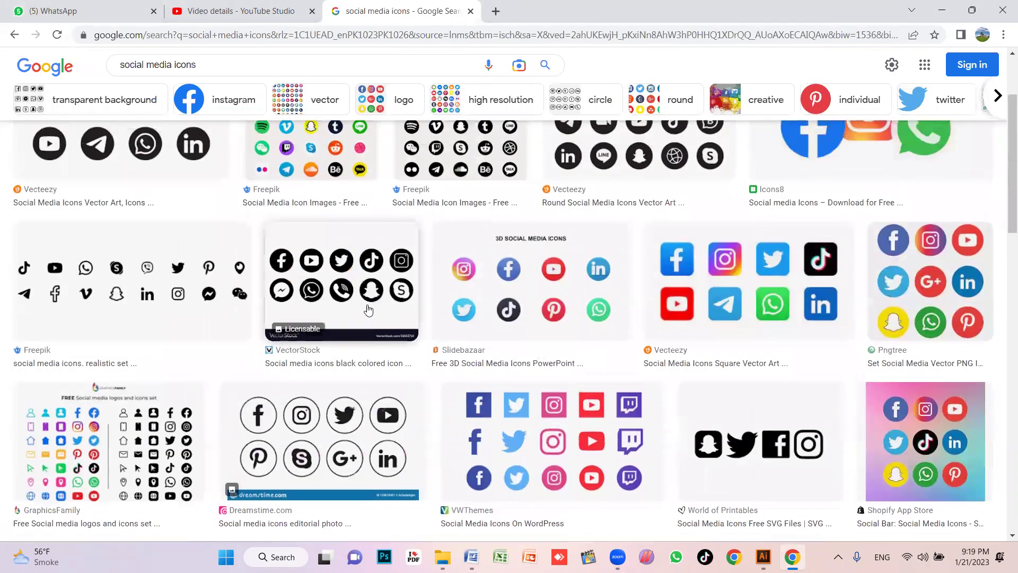
pyautogui.scroll(-3, 417, 316)
pyautogui.scroll(4, 124, 229)
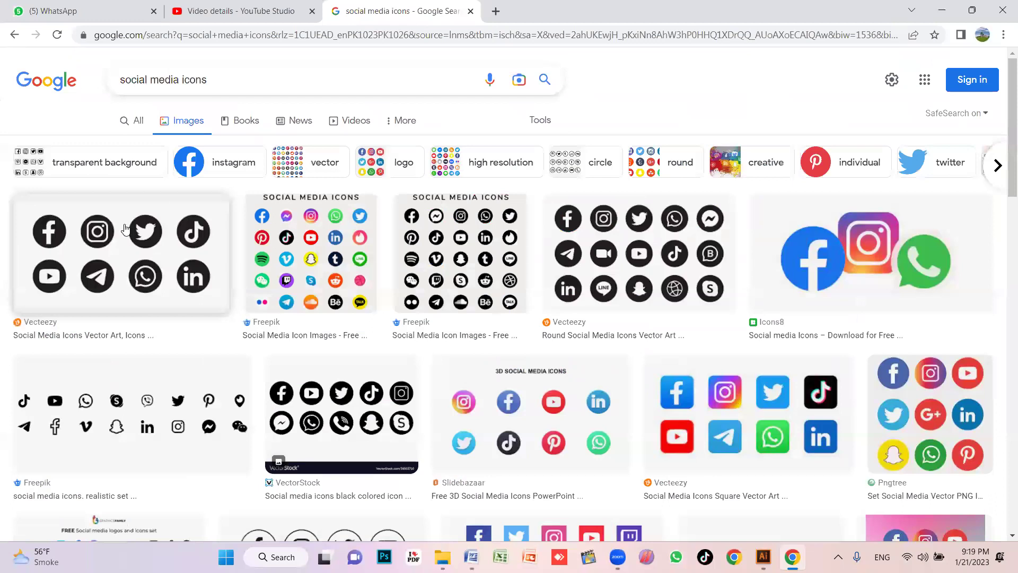
pyautogui.click(125, 229)
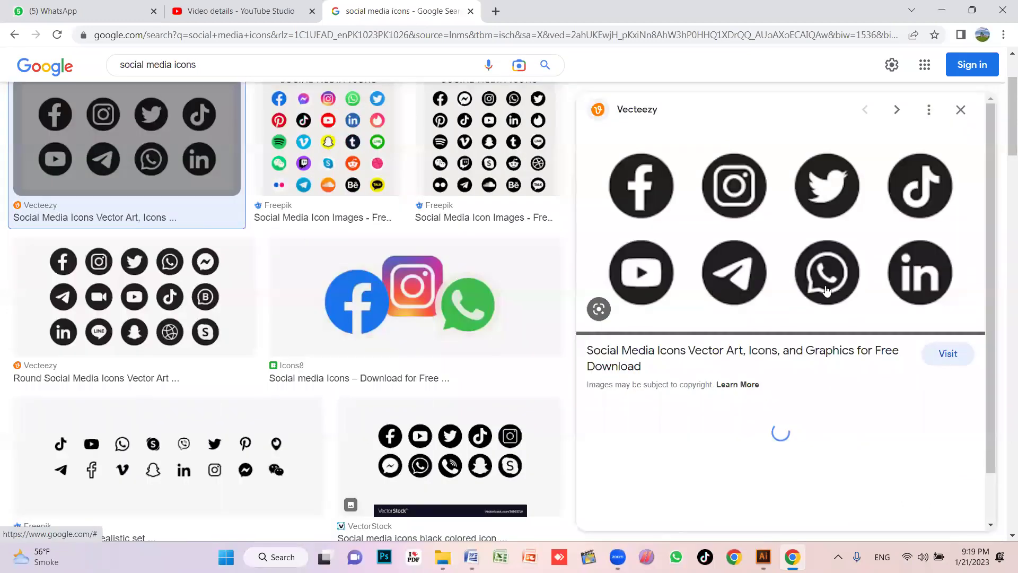
pyautogui.rightClick(815, 223)
pyautogui.click(867, 376)
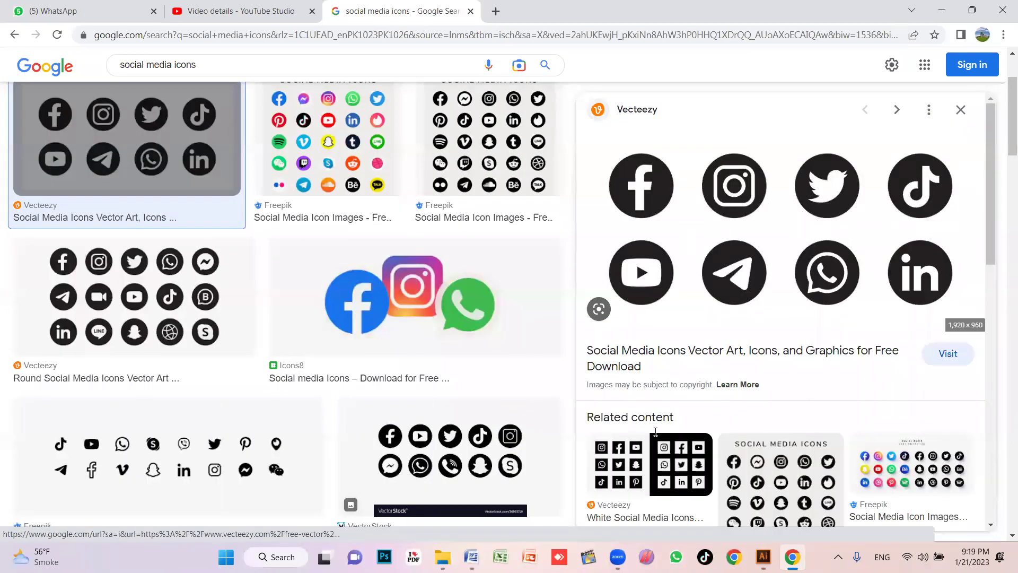
pyautogui.click(763, 557)
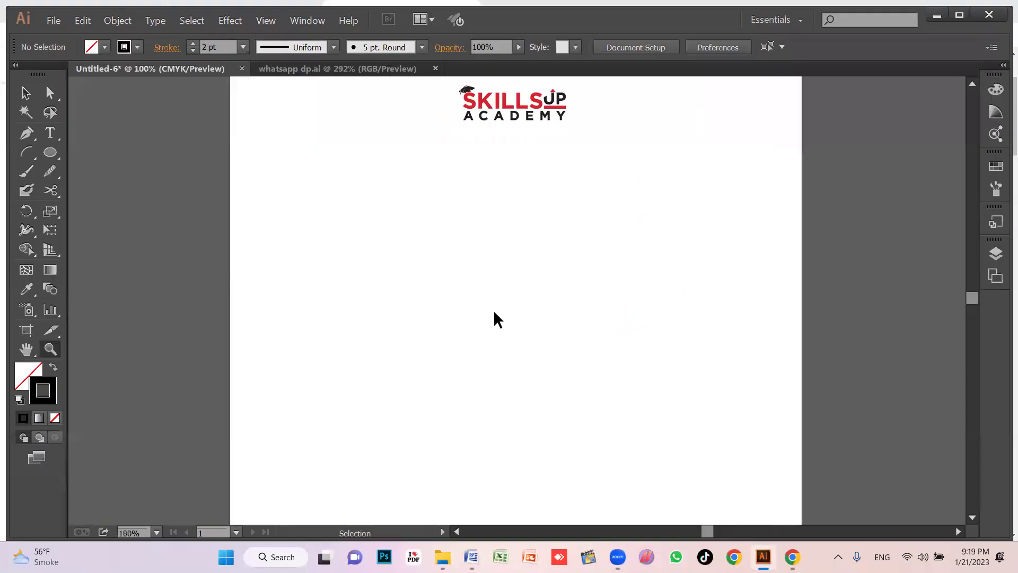
# Paste the social icons image, shrink it and place it beside the artboard
pyautogui.hotkey('ctrl', 'v')
pyautogui.hotkey('ctrl', '1')
pyautogui.moveTo(590, 307); pyautogui.dragTo(581, 321)
pyautogui.keyDown('alt'); pyautogui.click(556, 297); pyautogui.keyUp('alt')
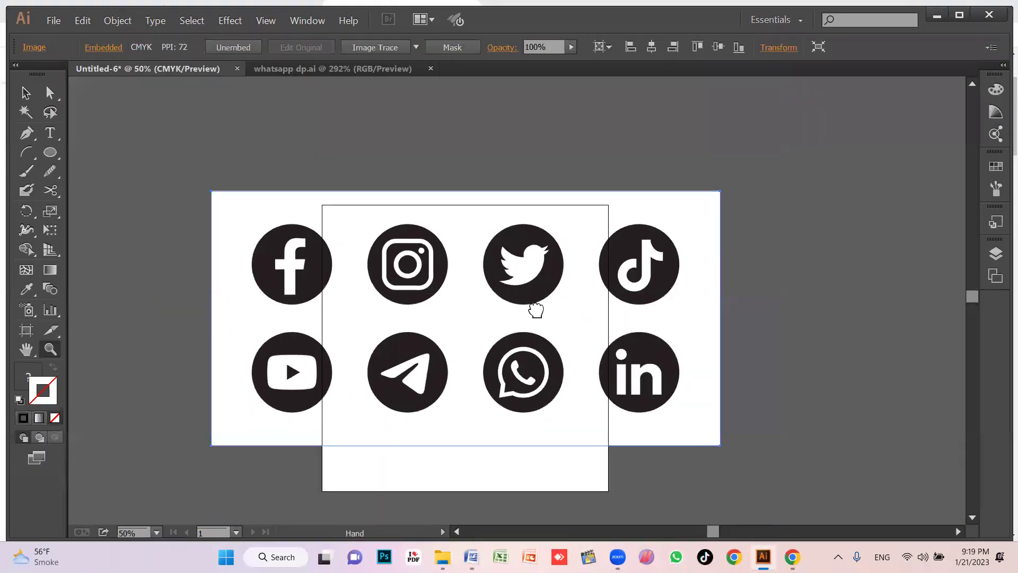
pyautogui.press('v')
pyautogui.moveTo(602, 284); pyautogui.dragTo(600, 321)
pyautogui.moveTo(725, 234); pyautogui.dragTo(564, 312)
pyautogui.press('z')
pyautogui.moveTo(265, 185); pyautogui.dragTo(712, 469)
pyautogui.press('v')
pyautogui.moveTo(502, 396); pyautogui.dragTo(628, 412)
pyautogui.moveTo(659, 357); pyautogui.dragTo(710, 348)
pyautogui.click(735, 400)
# Zoom in closely on the Twitter bird icon to inspect its pixelated edges
pyautogui.press('z')
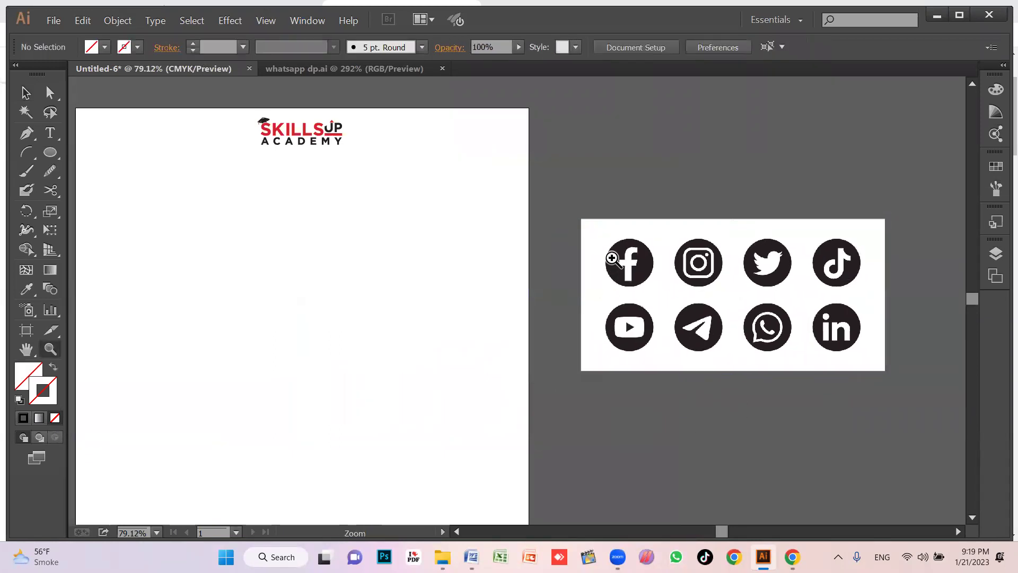
pyautogui.moveTo(591, 202); pyautogui.dragTo(897, 409)
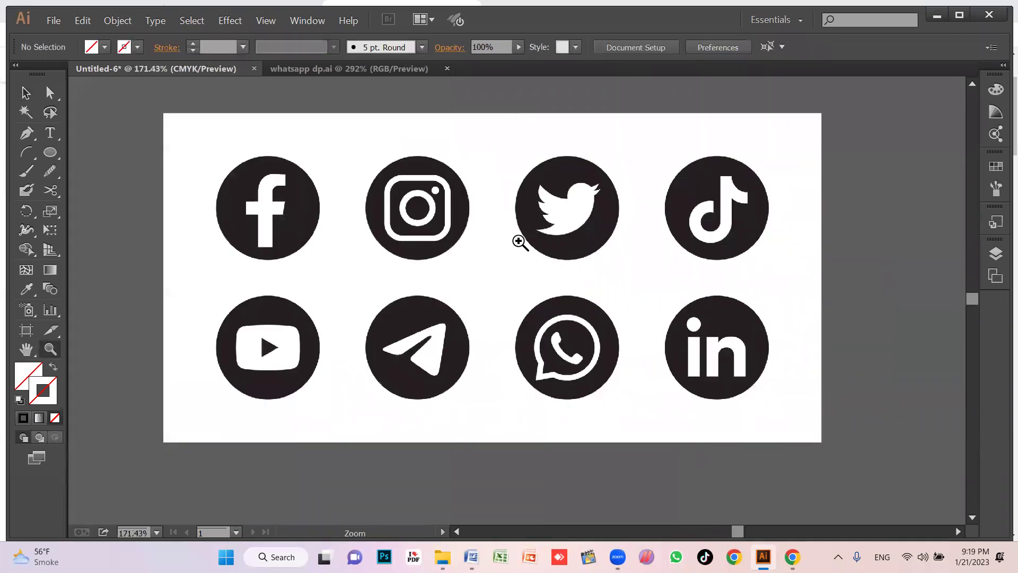
pyautogui.moveTo(209, 147); pyautogui.dragTo(844, 470)
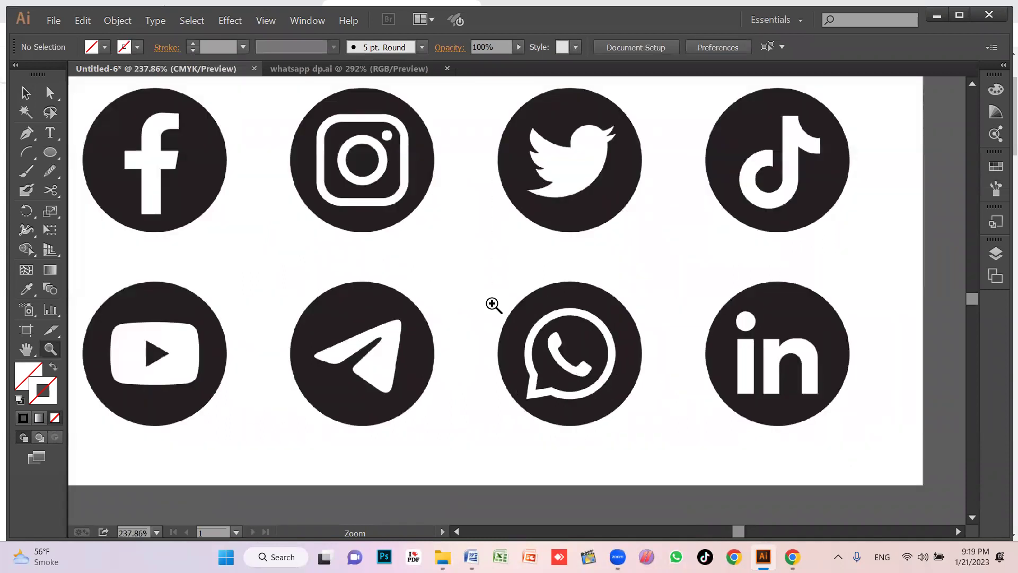
pyautogui.moveTo(493, 305); pyautogui.dragTo(536, 333)
pyautogui.keyDown('alt'); pyautogui.click(548, 321); pyautogui.keyUp('alt')
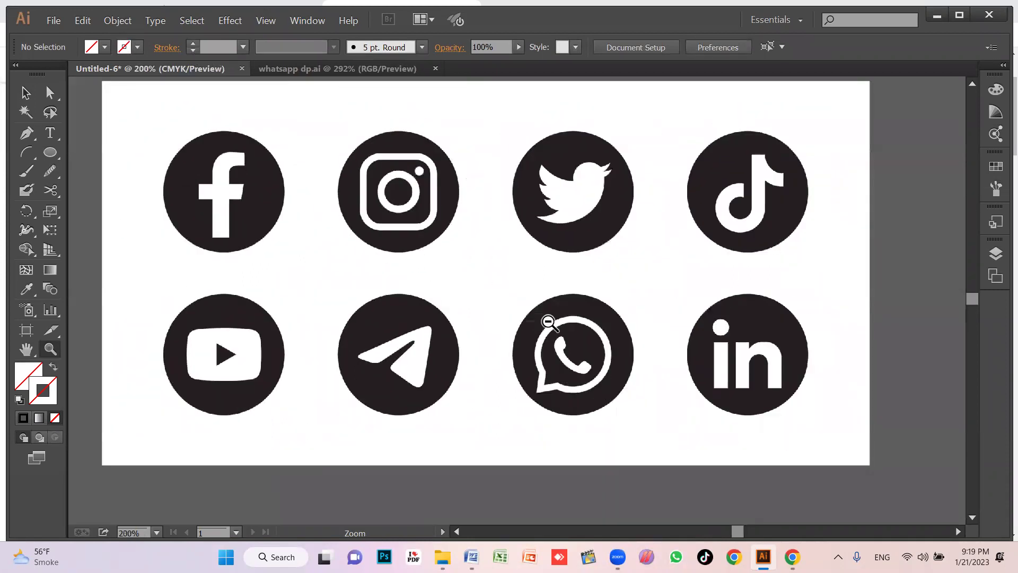
pyautogui.keyDown('alt'); pyautogui.click(548, 322); pyautogui.keyUp('alt')
pyautogui.keyDown('alt'); pyautogui.click(548, 322); pyautogui.keyUp('alt')
pyautogui.moveTo(548, 322); pyautogui.dragTo(739, 360)
pyautogui.moveTo(661, 207); pyautogui.dragTo(800, 302)
pyautogui.moveTo(516, 272); pyautogui.dragTo(695, 334)
pyautogui.moveTo(347, 178); pyautogui.dragTo(500, 344)
pyautogui.click(484, 352)
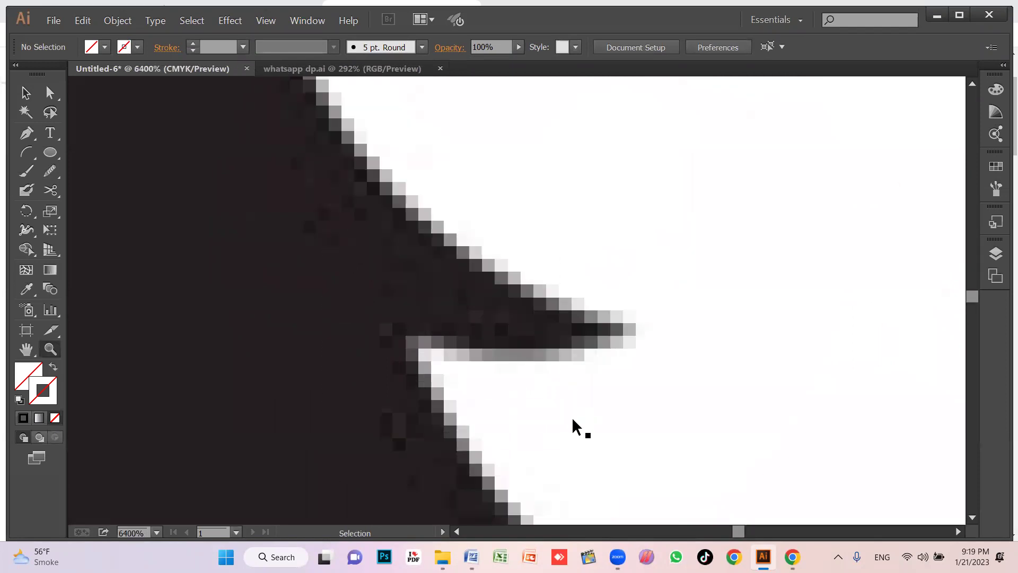
# Zoom back out and drag the icons image onto the pasteboard left of the artboard
pyautogui.hotkey('ctrl', '0')
pyautogui.press('v')
pyautogui.moveTo(866, 316); pyautogui.dragTo(197, 309)
pyautogui.moveTo(431, 364); pyautogui.dragTo(679, 379)
pyautogui.moveTo(501, 291); pyautogui.dragTo(333, 293)
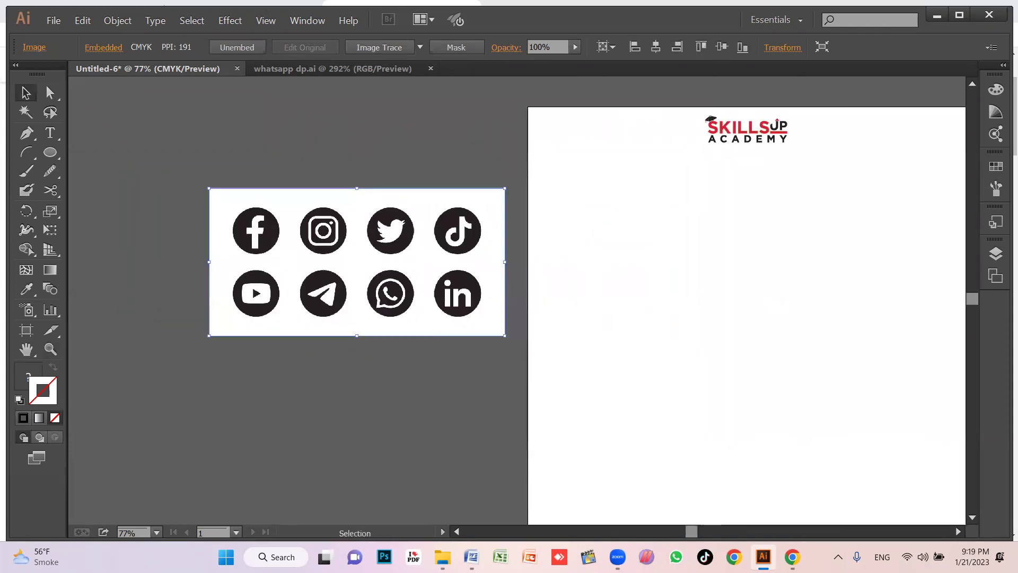
# Select the icons image for Image Trace, undoing an accidental downward move
pyautogui.moveTo(366, 242)
pyautogui.mouseDown()
pyautogui.moveTo(357, 237)
pyautogui.moveTo(351, 251)
pyautogui.mouseUp()
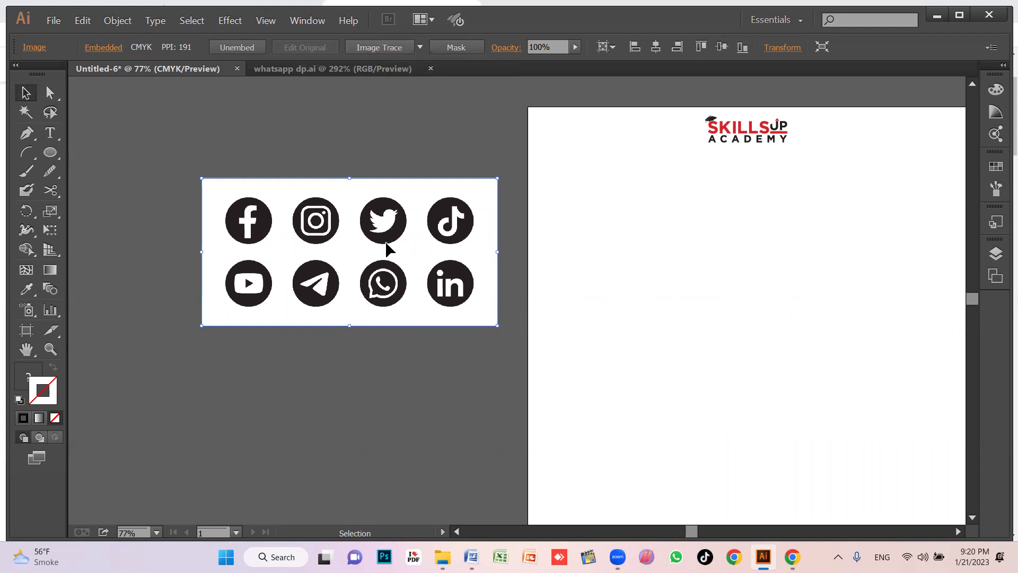
pyautogui.click(718, 302)
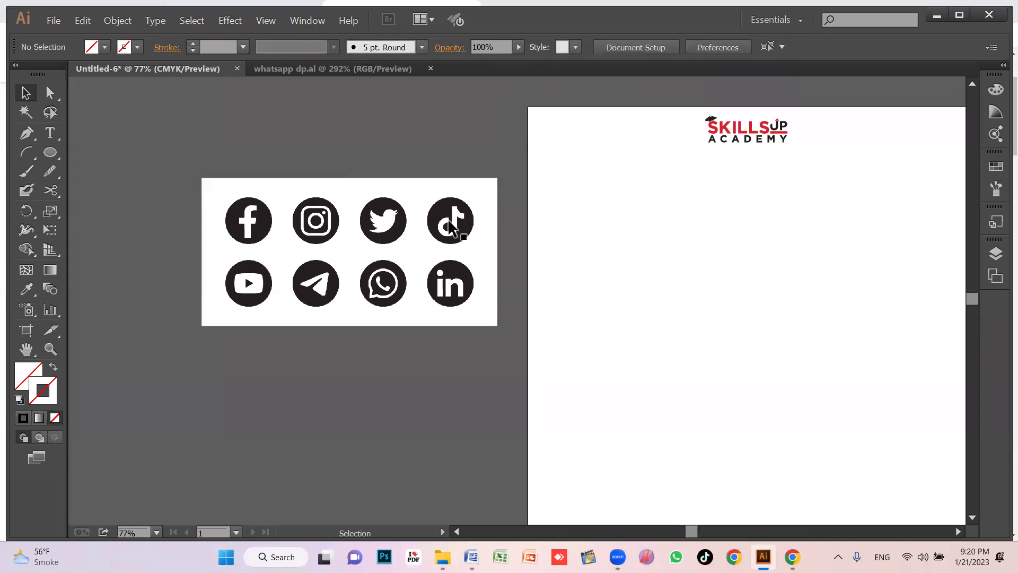
pyautogui.click(325, 256)
pyautogui.moveTo(358, 257); pyautogui.dragTo(376, 329)
pyautogui.hotkey('ctrl', 'z')
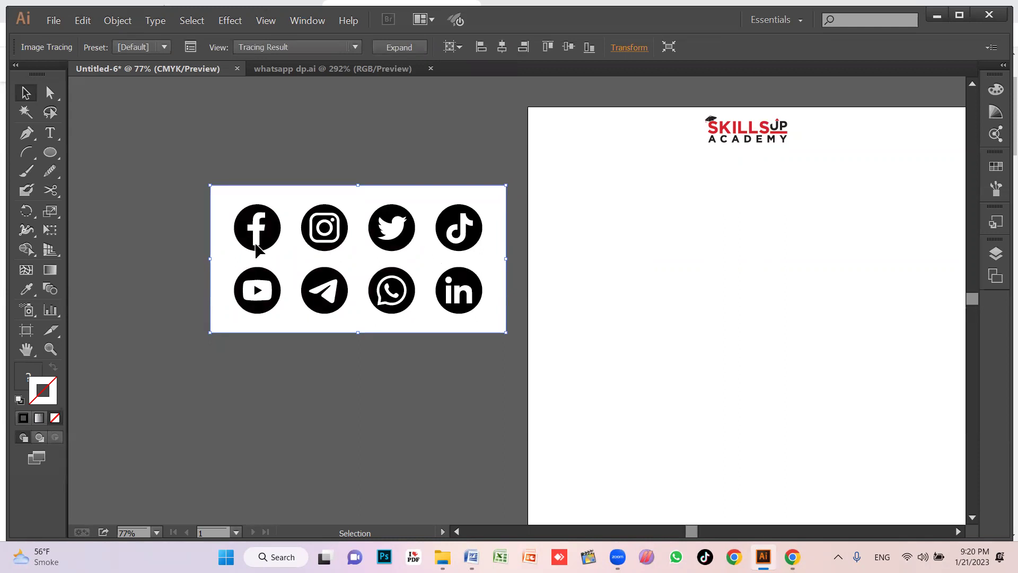
# Zoom to maximum on the traced Twitter bird's edges, then back out to the icons
pyautogui.press('z')
pyautogui.moveTo(279, 232); pyautogui.dragTo(525, 334)
pyautogui.moveTo(560, 287); pyautogui.dragTo(765, 404)
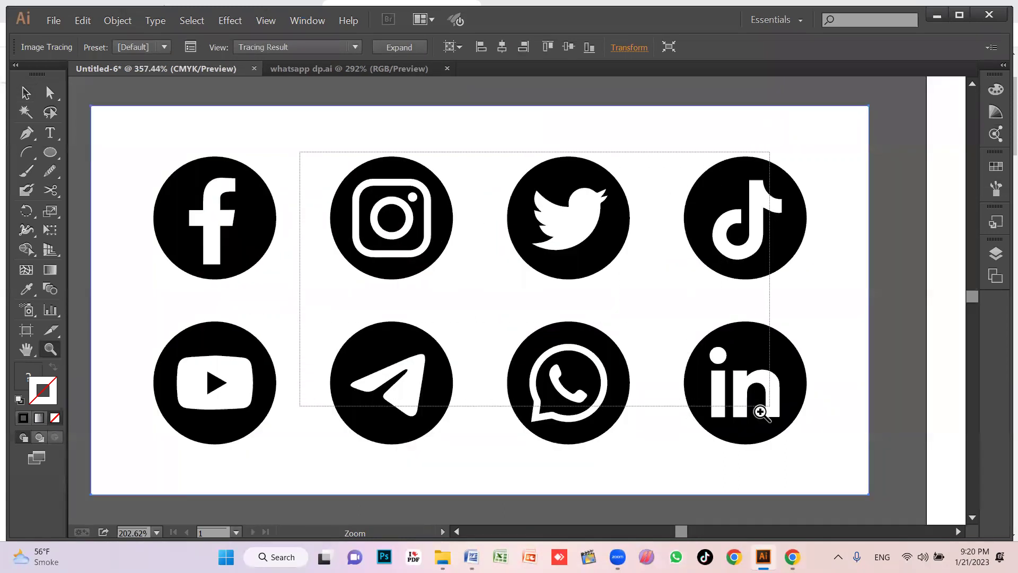
pyautogui.moveTo(477, 154); pyautogui.dragTo(613, 284)
pyautogui.moveTo(410, 182); pyautogui.dragTo(546, 355)
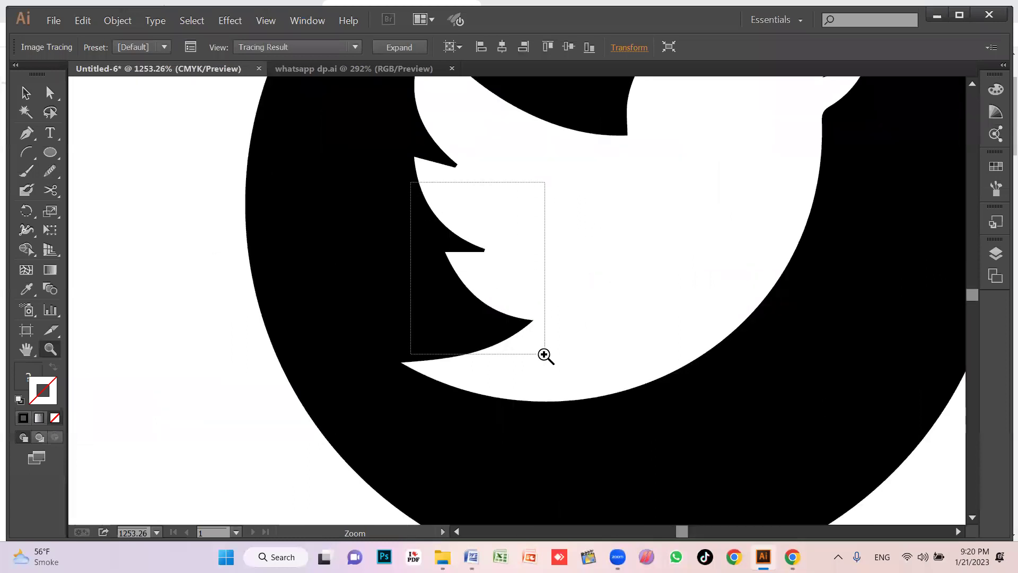
pyautogui.moveTo(393, 239); pyautogui.dragTo(370, 341)
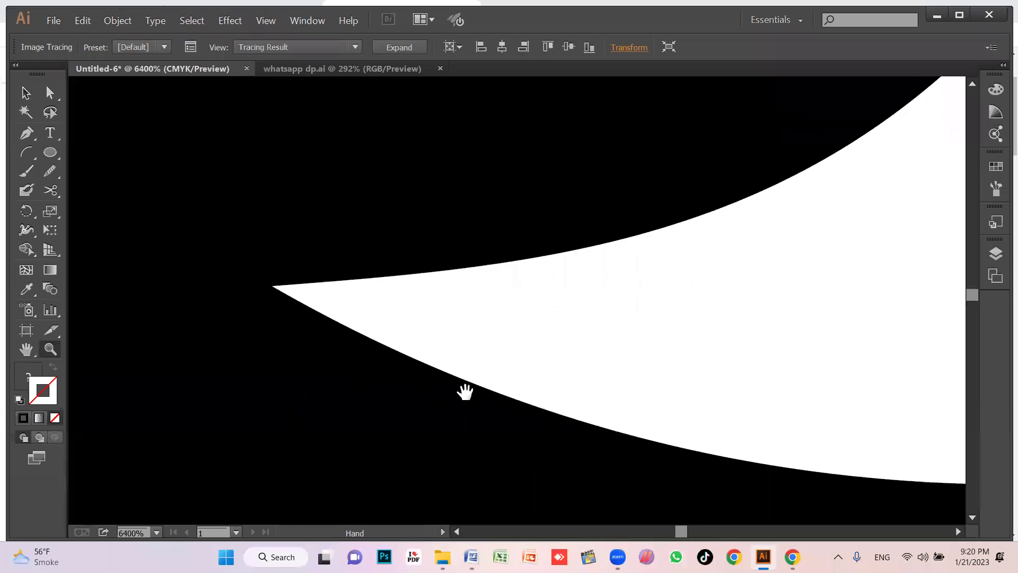
pyautogui.hotkey('ctrl', '0')
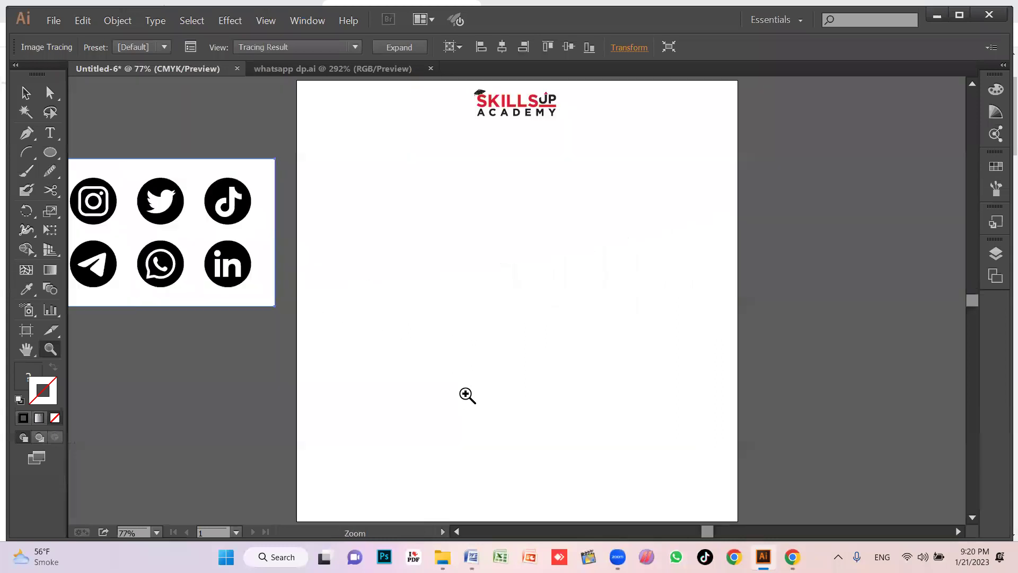
pyautogui.moveTo(453, 355); pyautogui.dragTo(756, 377)
pyautogui.moveTo(296, 156); pyautogui.dragTo(654, 419)
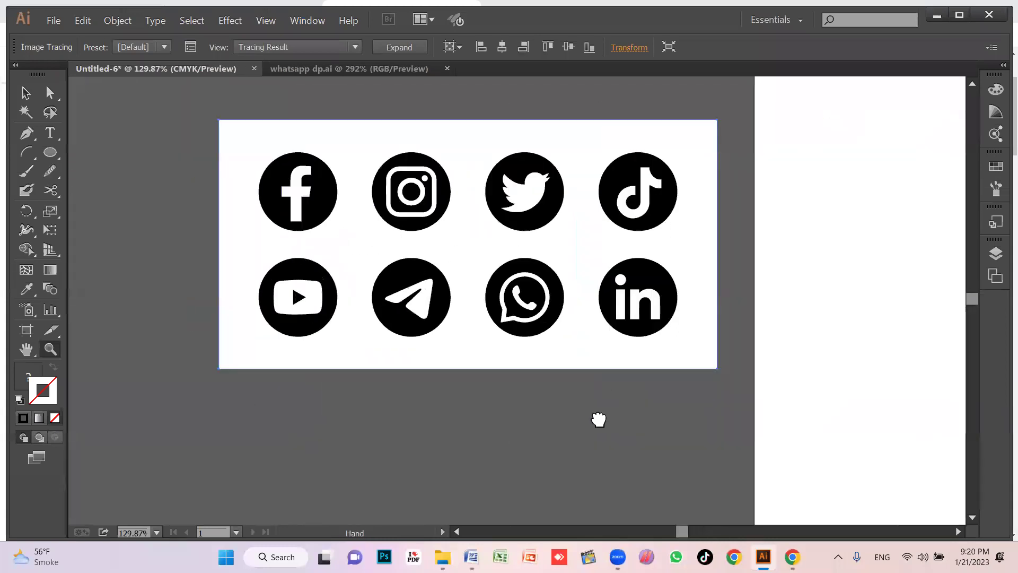
pyautogui.press('v')
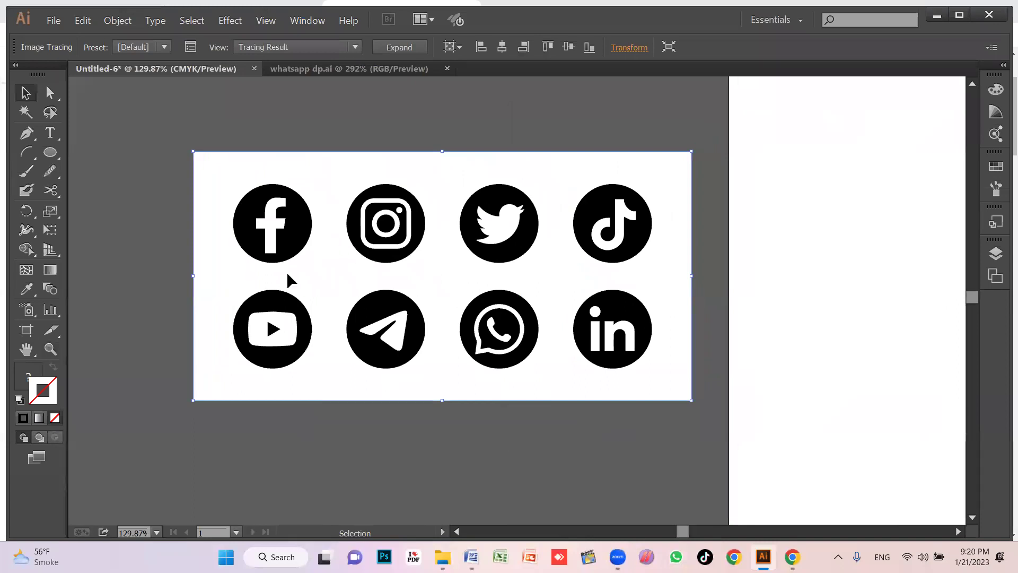
# Expand the tracing, delete the white background inside the group, and reselect the icon group
pyautogui.click(406, 51)
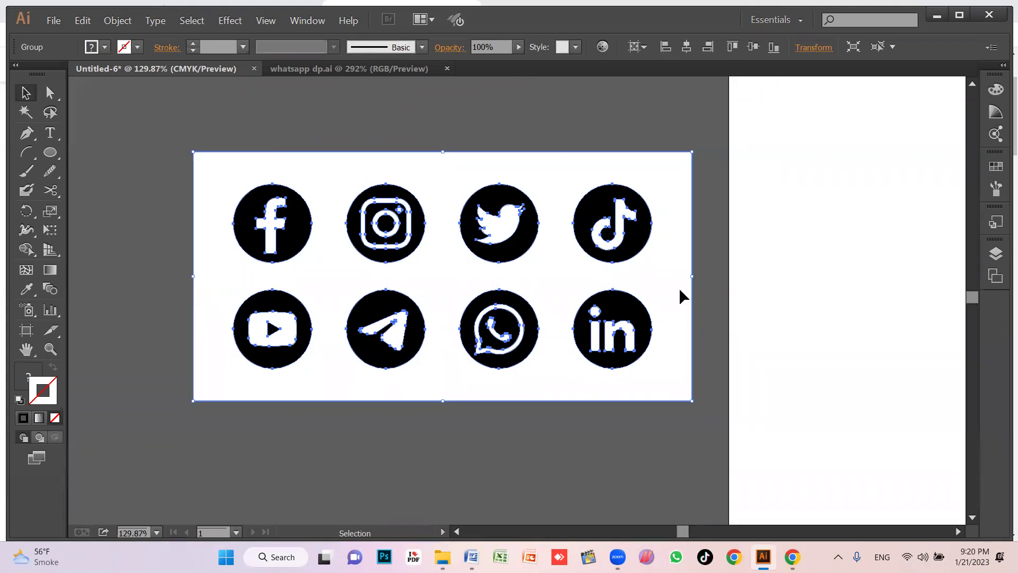
pyautogui.doubleClick(441, 171)
pyautogui.moveTo(440, 174)
pyautogui.mouseDown()
pyautogui.moveTo(557, 174)
pyautogui.moveTo(438, 151)
pyautogui.moveTo(476, 183)
pyautogui.moveTo(446, 172)
pyautogui.mouseUp()
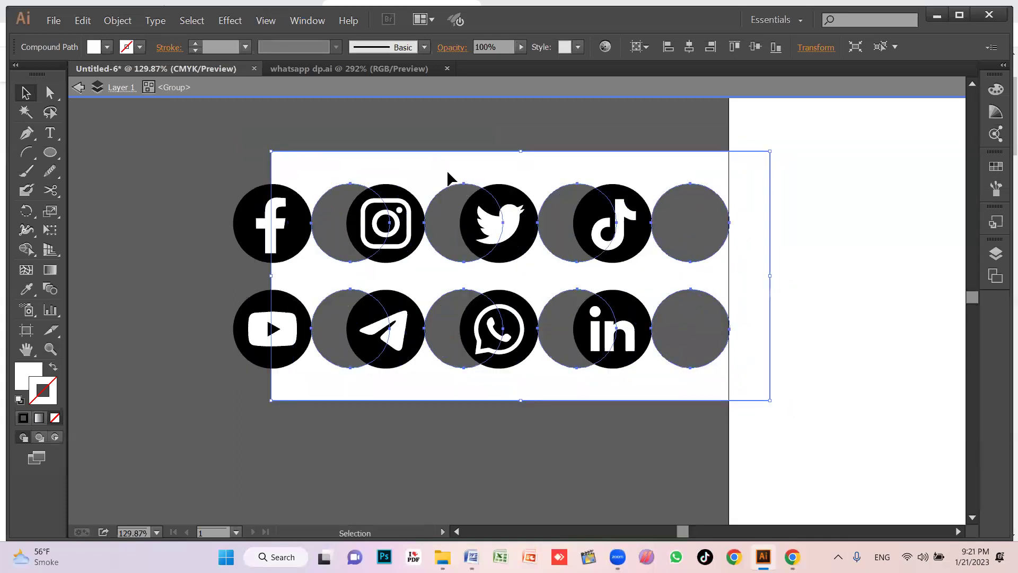
pyautogui.press('Delete')
pyautogui.press('Escape')
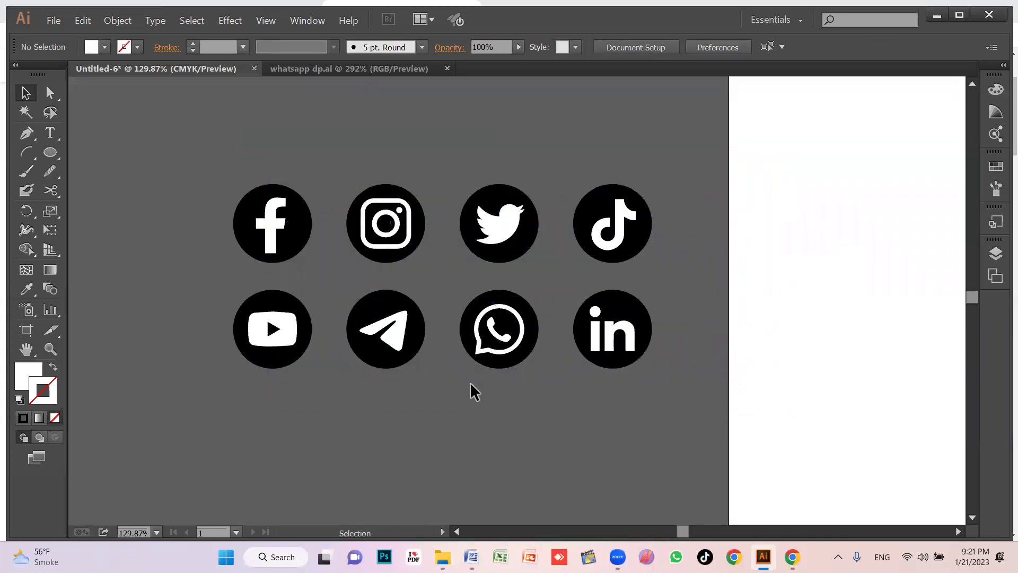
pyautogui.moveTo(508, 393); pyautogui.dragTo(379, 404)
pyautogui.moveTo(505, 422); pyautogui.dragTo(527, 404)
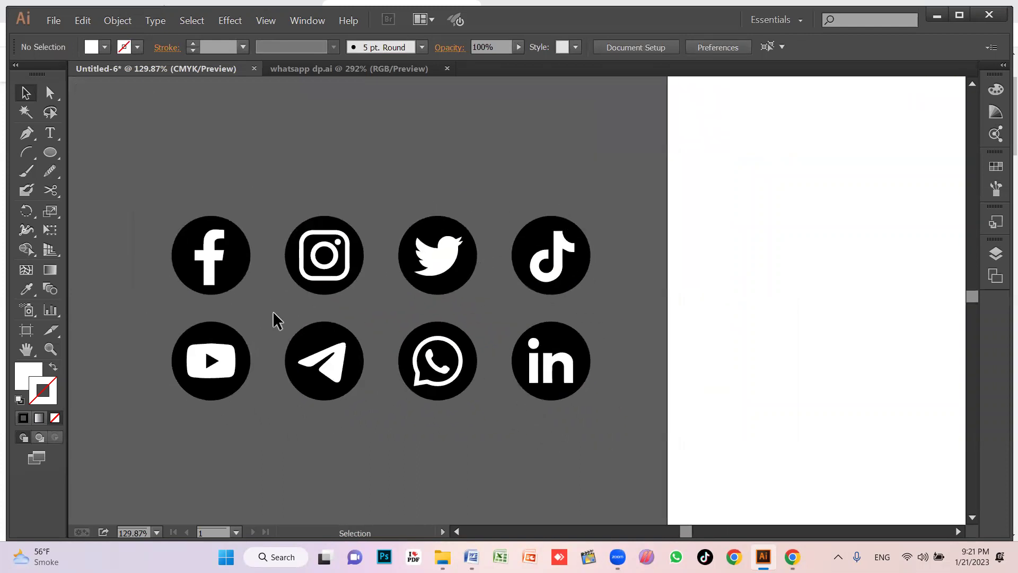
pyautogui.click(225, 267)
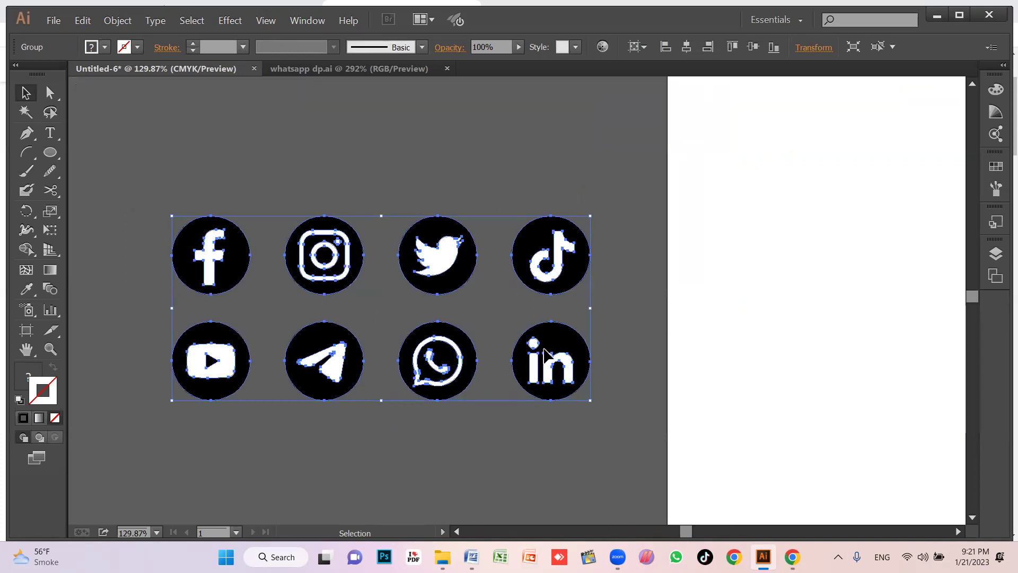
# Marquee-select and delete the YouTube and Telegram icons
pyautogui.click(530, 409)
pyautogui.click(426, 371)
pyautogui.press('a')
pyautogui.press('v')
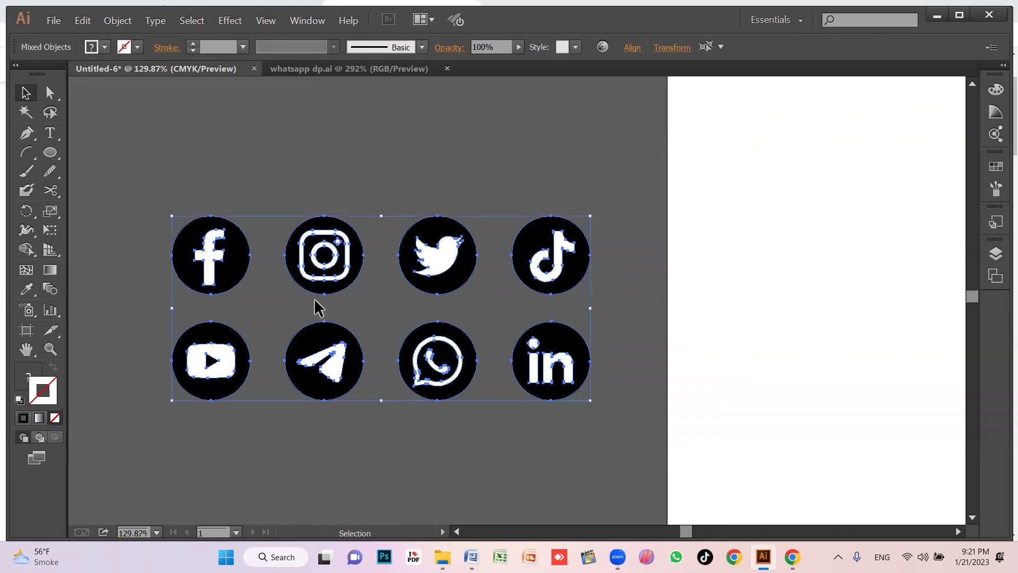
pyautogui.click(276, 181)
pyautogui.moveTo(151, 326); pyautogui.dragTo(374, 414)
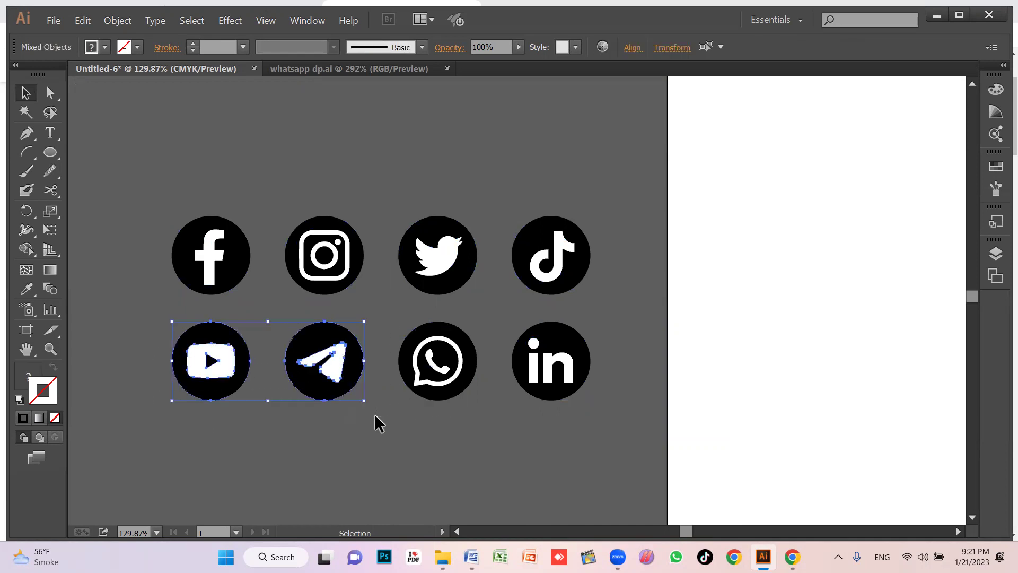
pyautogui.press('Delete')
# Delete the LinkedIn, TikTok and Twitter icons
pyautogui.click(577, 345)
pyautogui.press('Delete')
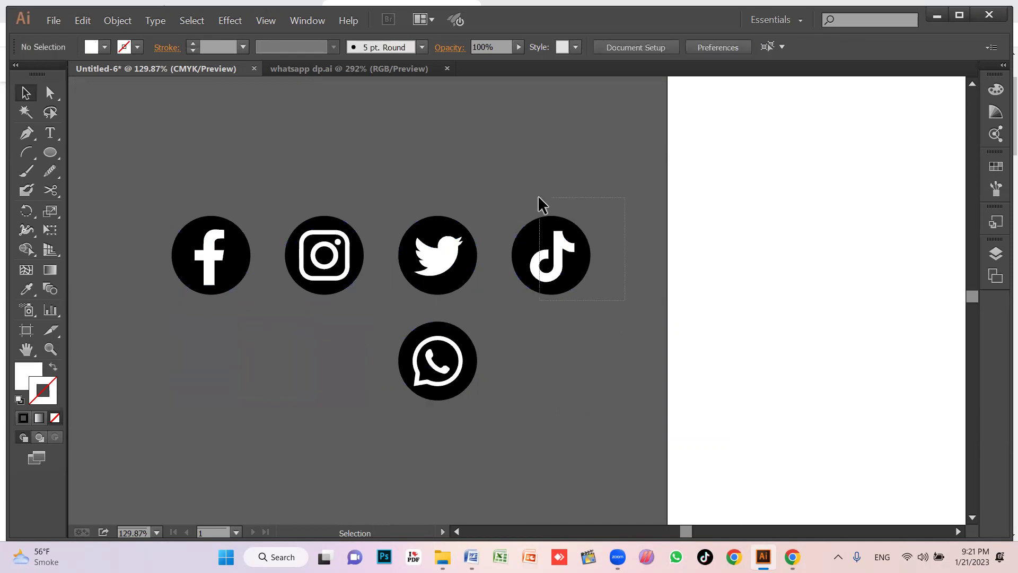
pyautogui.click(539, 199)
pyautogui.press('Delete')
pyautogui.click(402, 247)
pyautogui.press('Delete')
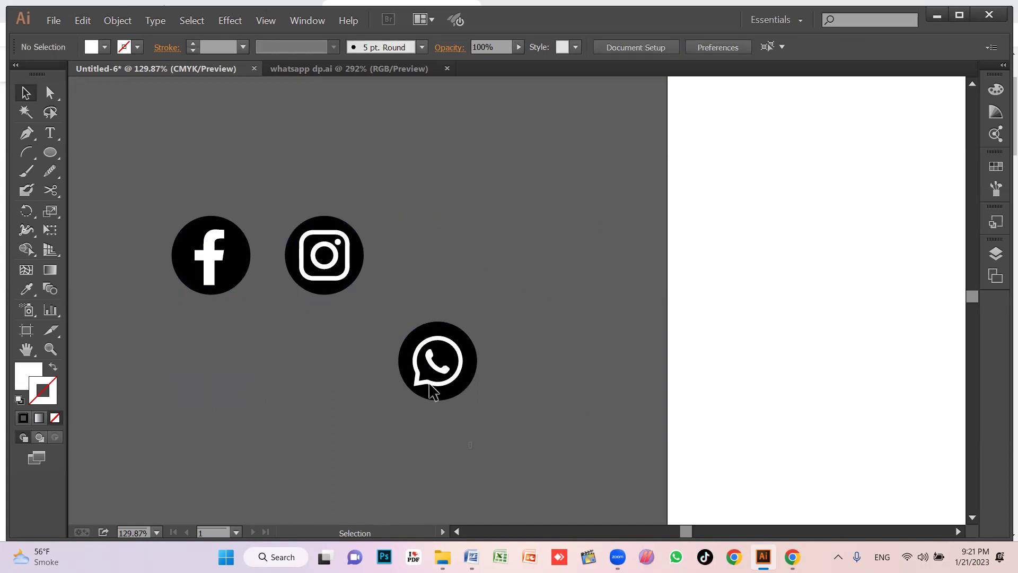
# Move WhatsApp up beside Instagram and bring the three icons onto the artboard
pyautogui.click(430, 390)
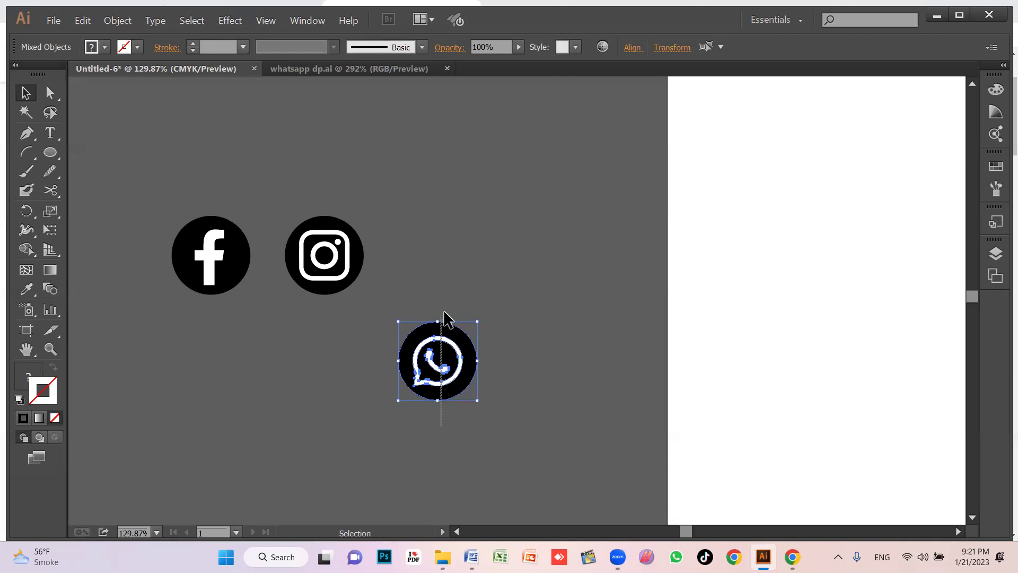
pyautogui.moveTo(444, 389); pyautogui.dragTo(443, 282)
pyautogui.click(227, 338)
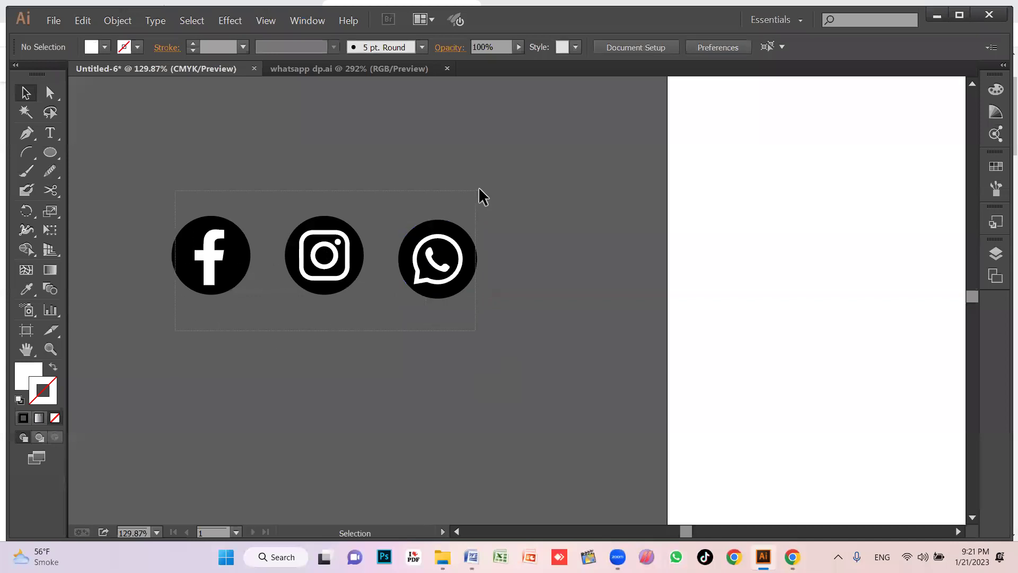
pyautogui.moveTo(479, 189); pyautogui.dragTo(478, 189)
pyautogui.hscroll(3, 455, 381)
pyautogui.moveTo(369, 311); pyautogui.dragTo(852, 337)
pyautogui.hscroll(5, 683, 409)
# Move the three icons down toward the bottom of the artboard and resize them
pyautogui.press('z')
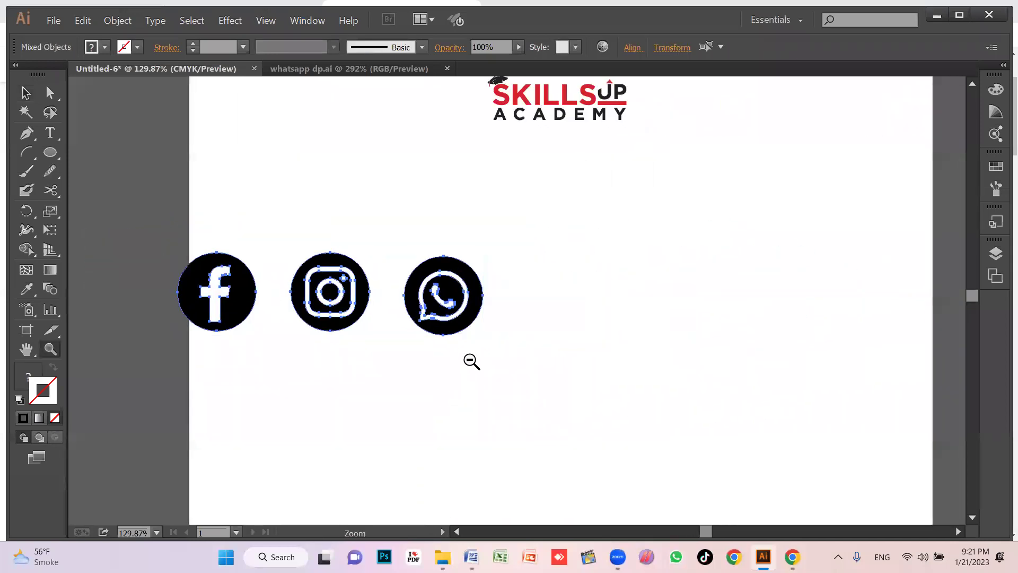
pyautogui.keyDown('alt'); pyautogui.click(471, 362); pyautogui.keyUp('alt')
pyautogui.press('v')
pyautogui.moveTo(464, 254); pyautogui.dragTo(395, 485)
pyautogui.hotkey('ctrl', '0')
pyautogui.click(495, 478)
# Nudge the icons slightly down and left into the artboard's bottom-left corner
pyautogui.press('z')
pyautogui.moveTo(256, 450); pyautogui.dragTo(774, 503)
pyautogui.press('v')
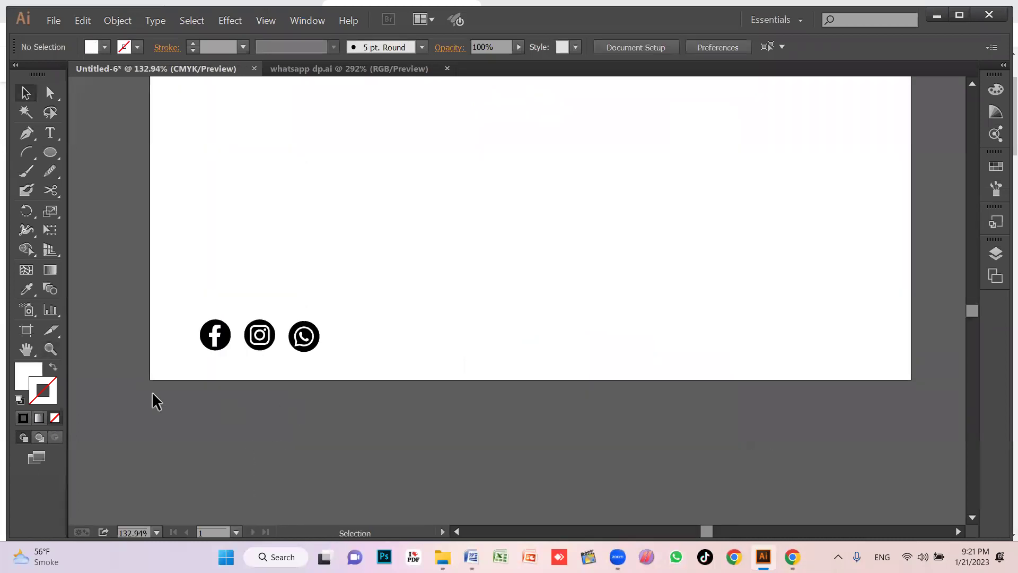
pyautogui.moveTo(222, 347); pyautogui.dragTo(204, 355)
pyautogui.click(106, 289)
# Fill the Facebook icon with crimson red from the Control bar fill swatches
pyautogui.press('z')
pyautogui.moveTo(151, 269); pyautogui.dragTo(431, 440)
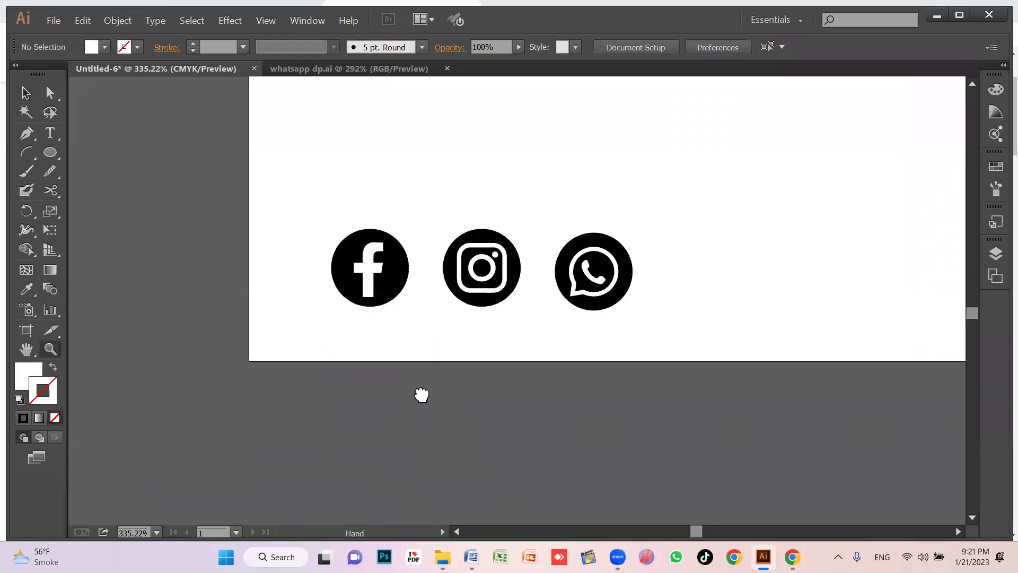
pyautogui.press('v')
pyautogui.click(395, 314)
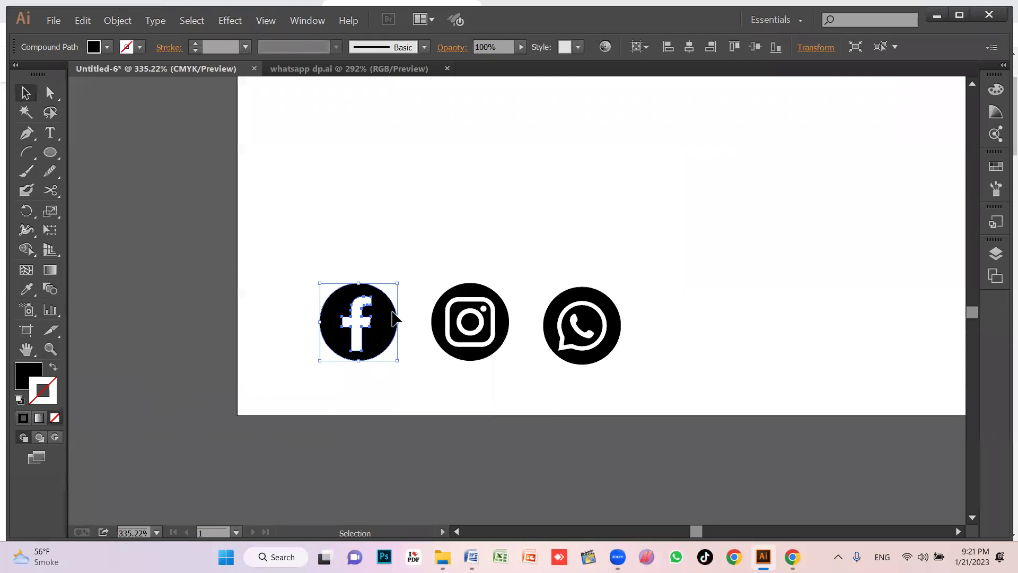
pyautogui.doubleClick(394, 314)
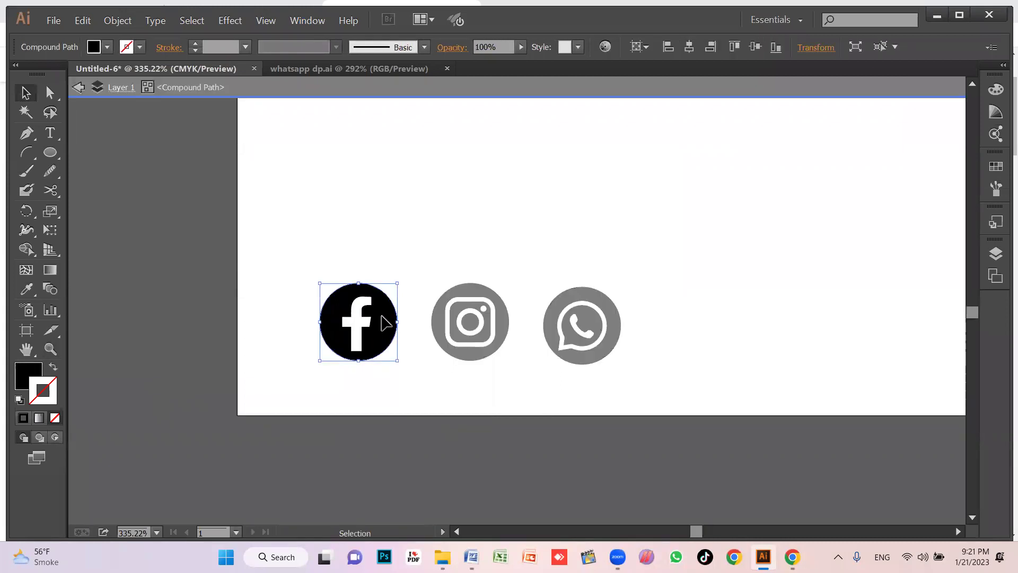
pyautogui.doubleClick(434, 397)
pyautogui.click(386, 324)
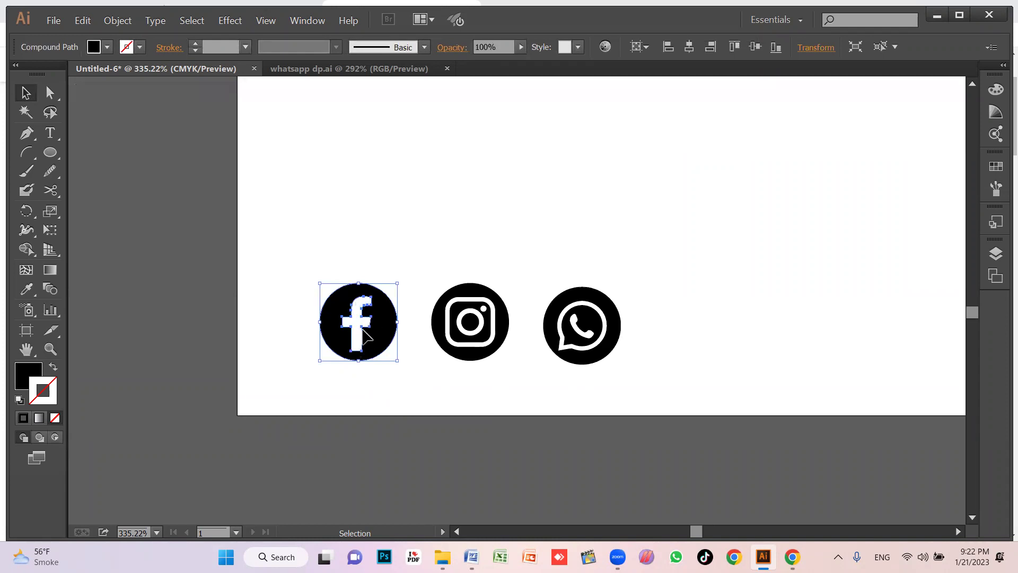
pyautogui.click(140, 46)
pyautogui.click(122, 73)
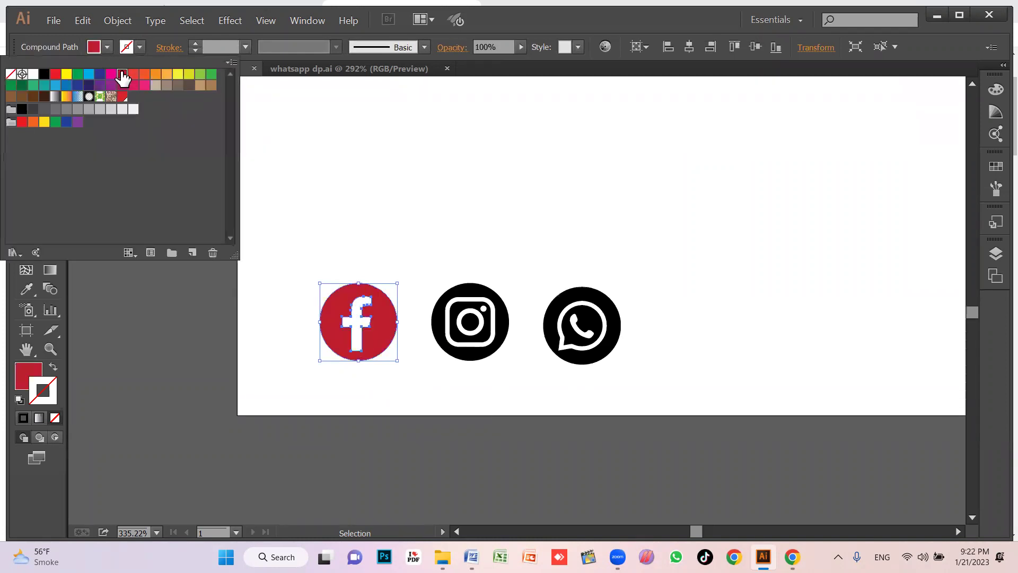
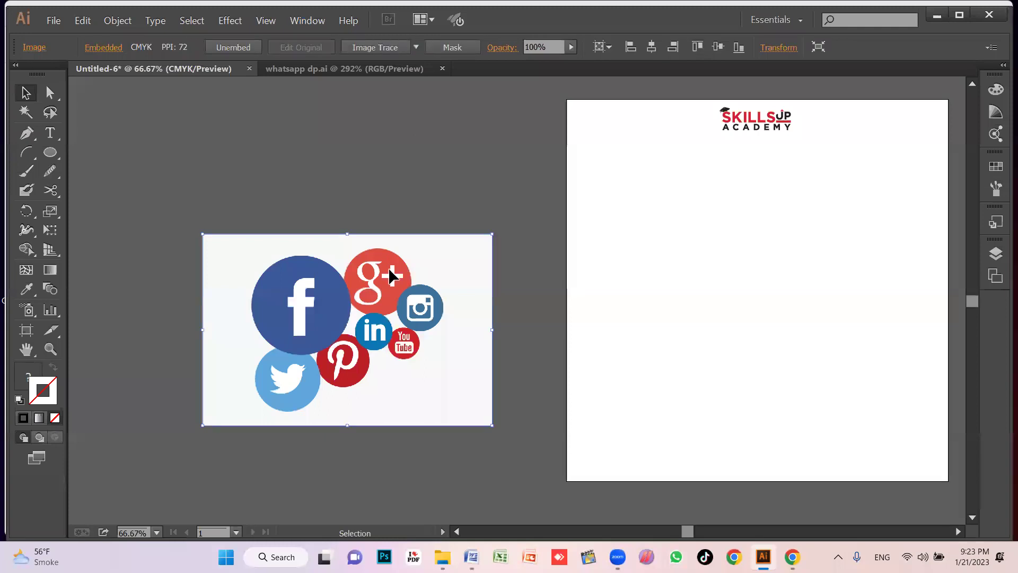
# Run a black-and-white trace, inspect it zoomed in, then undo it and return to 100%
pyautogui.click(374, 47)
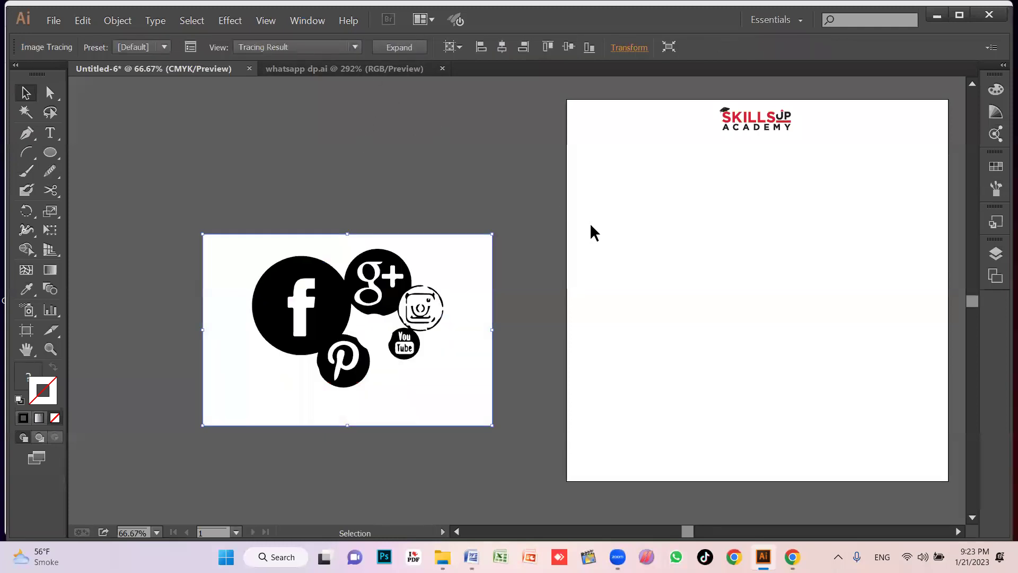
pyautogui.press('z')
pyautogui.click(561, 459)
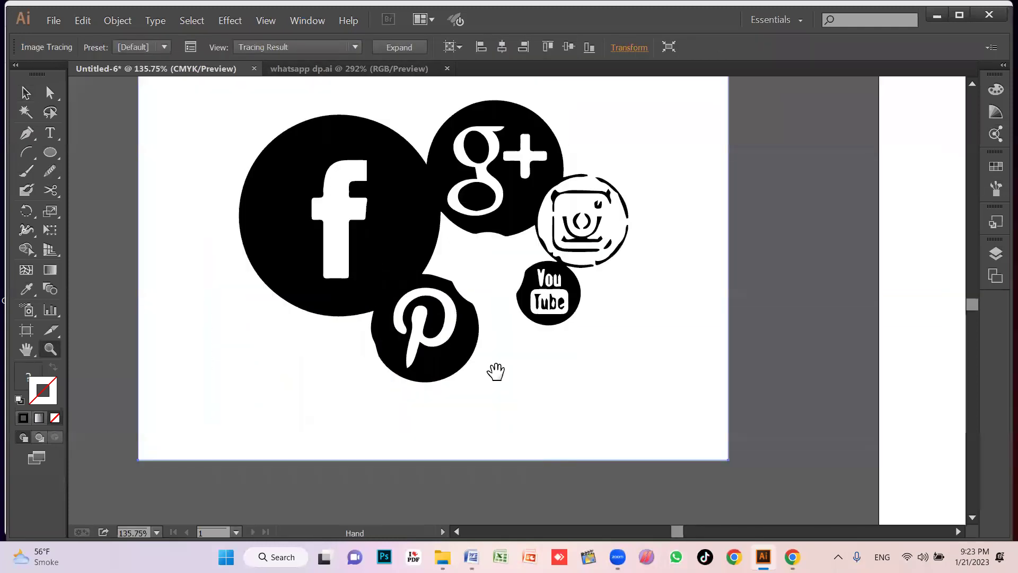
pyautogui.hotkey('ctrl', 'z')
pyautogui.hotkey('ctrl', '1')
pyautogui.moveTo(583, 316); pyautogui.dragTo(648, 336)
pyautogui.press('v')
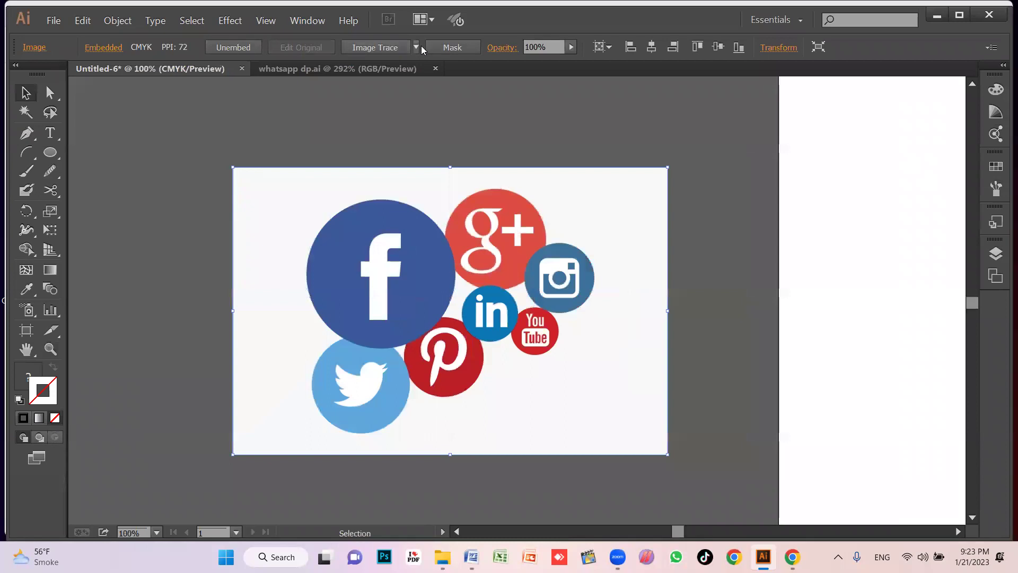
# Trace the social icons image using the 16 Colors preset
pyautogui.click(417, 48)
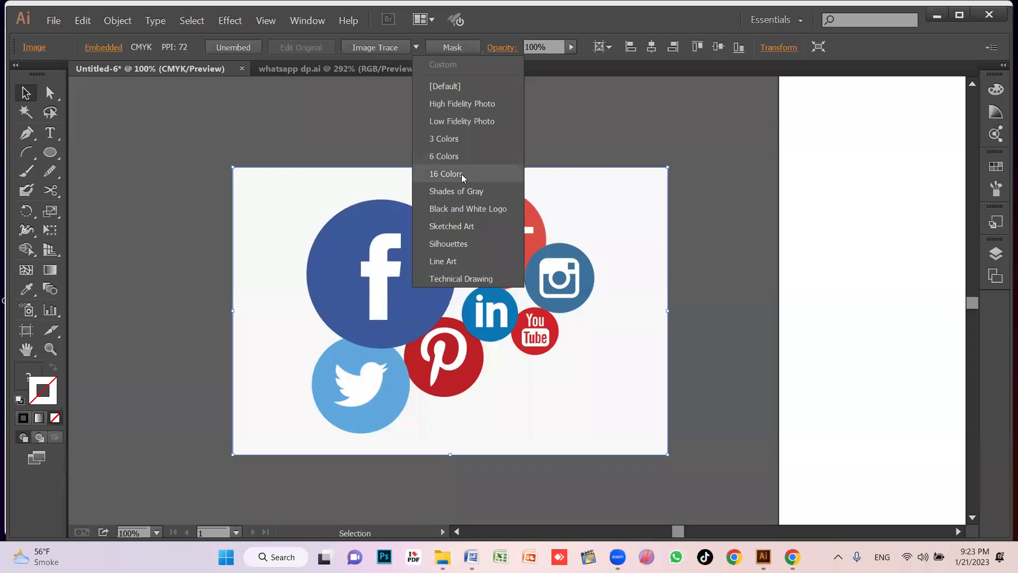
pyautogui.click(600, 341)
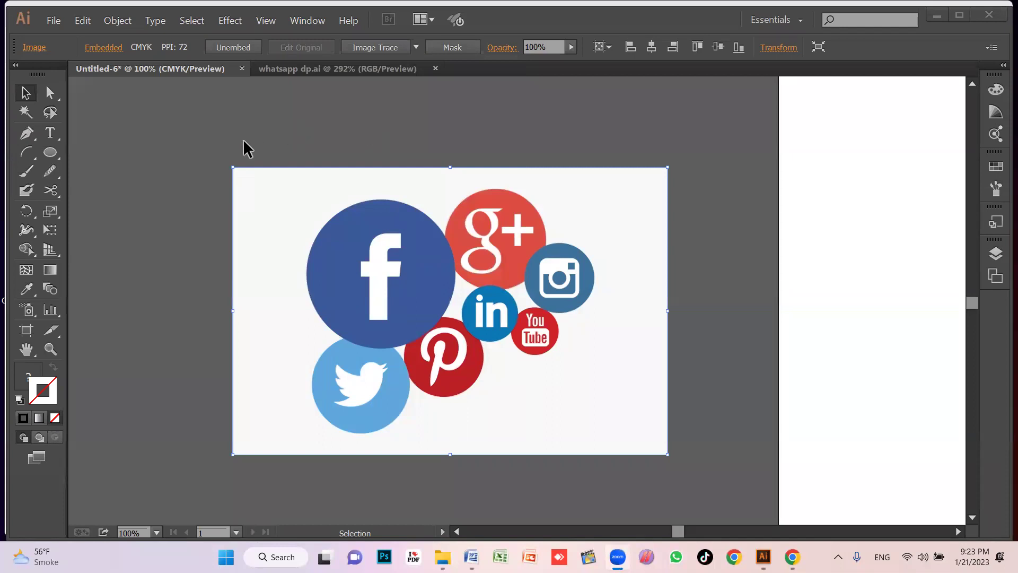
pyautogui.click(414, 47)
pyautogui.click(447, 174)
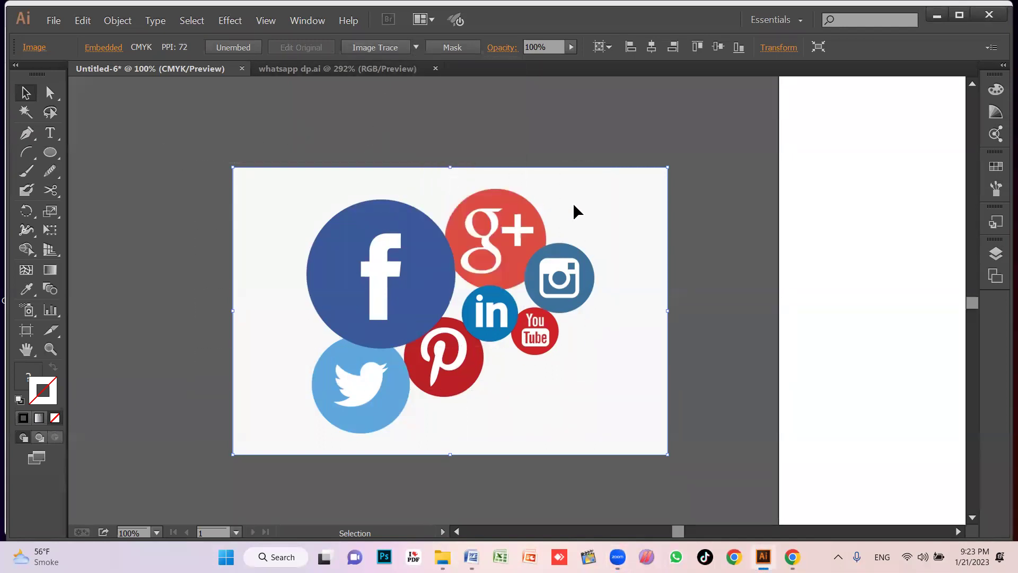
pyautogui.click(379, 47)
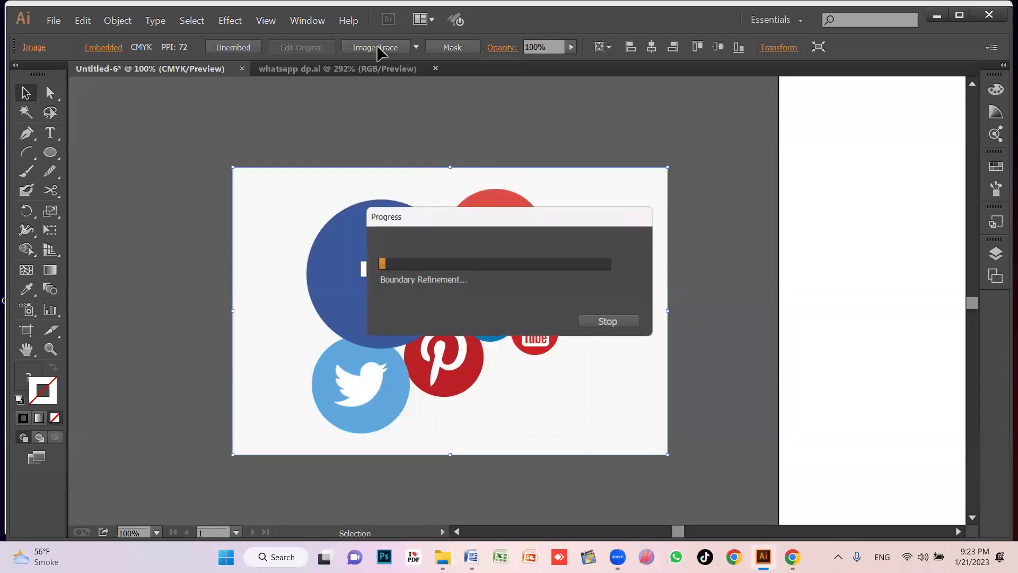
# Inspect the trace edges on the LinkedIn, Facebook and Pinterest icons, then fit the artboard
pyautogui.press('z')
pyautogui.moveTo(329, 206); pyautogui.dragTo(622, 420)
pyautogui.moveTo(231, 149); pyautogui.dragTo(702, 421)
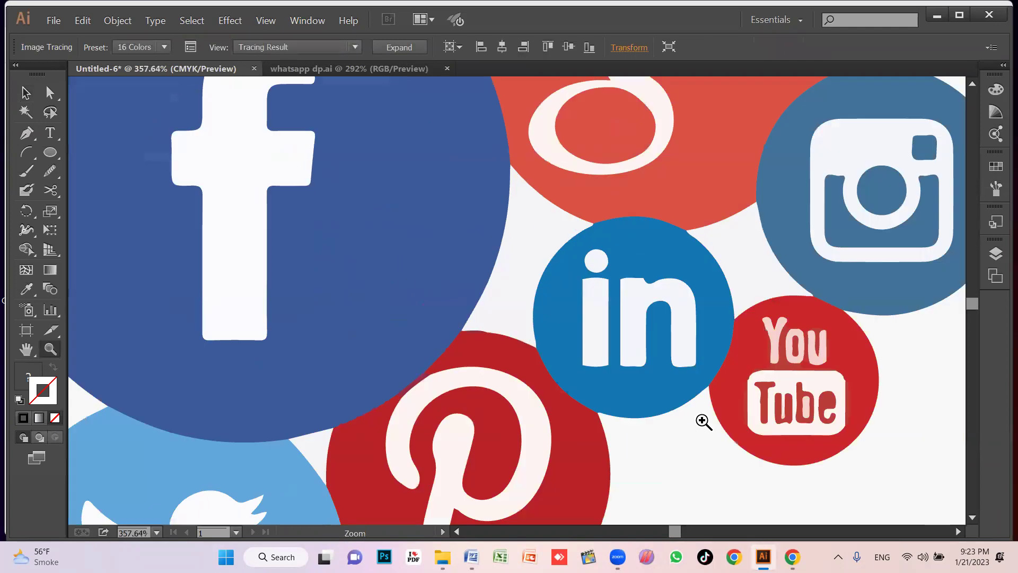
pyautogui.moveTo(592, 255); pyautogui.dragTo(759, 408)
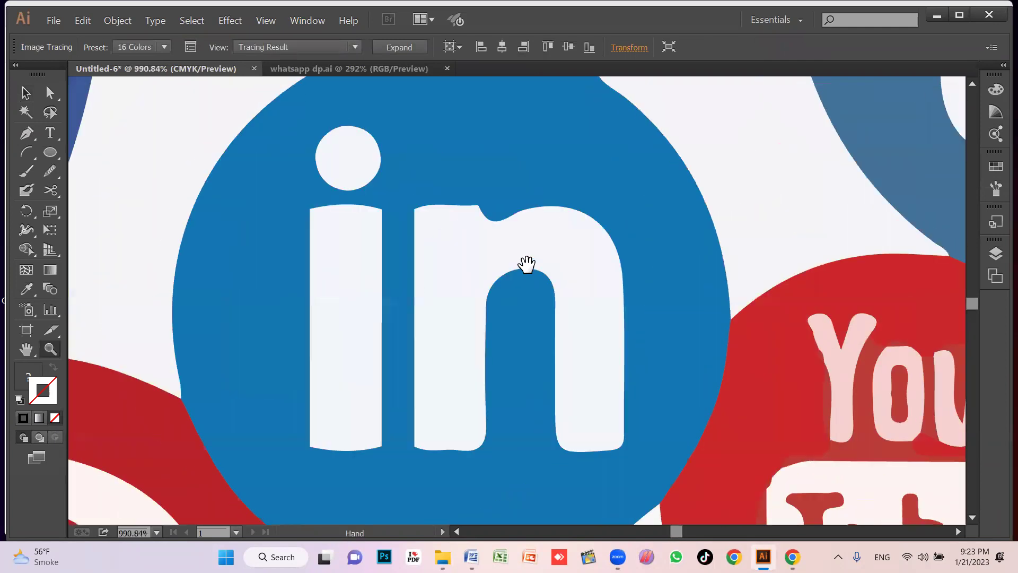
pyautogui.hotkey('ctrl', '-')
pyautogui.hotkey('ctrl', '-')
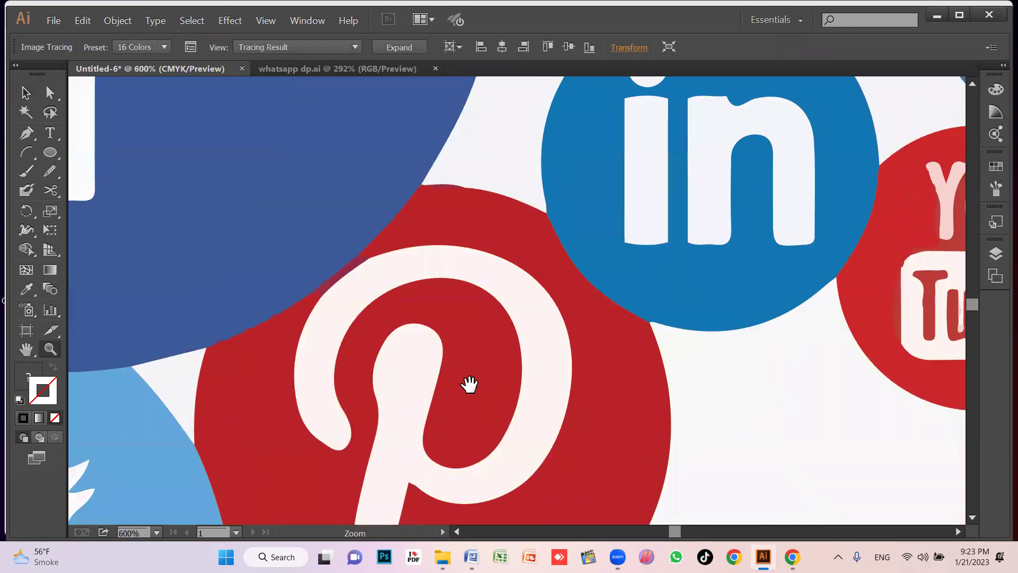
pyautogui.moveTo(467, 381); pyautogui.dragTo(625, 411)
pyautogui.moveTo(430, 280); pyautogui.dragTo(672, 470)
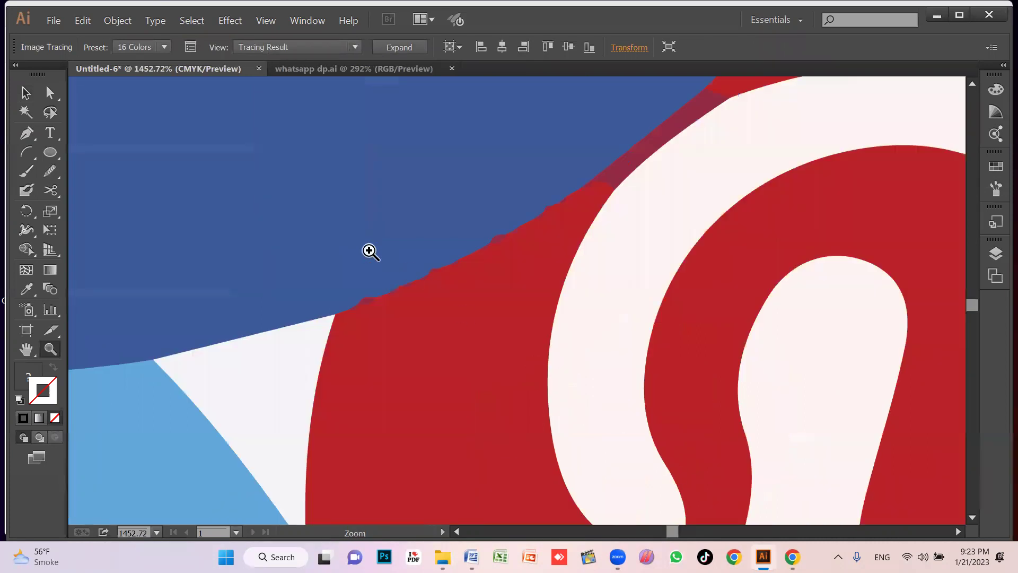
pyautogui.hotkey('ctrl', '0')
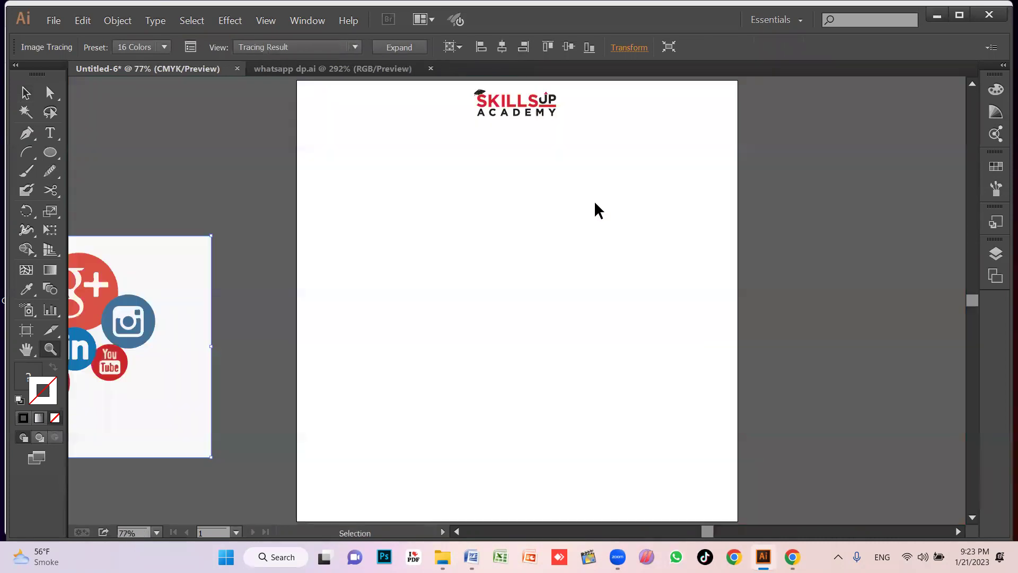
pyautogui.hscroll(-8, 710, 281)
pyautogui.moveTo(195, 189); pyautogui.dragTo(652, 506)
pyautogui.moveTo(607, 349); pyautogui.dragTo(580, 388)
pyautogui.press('v')
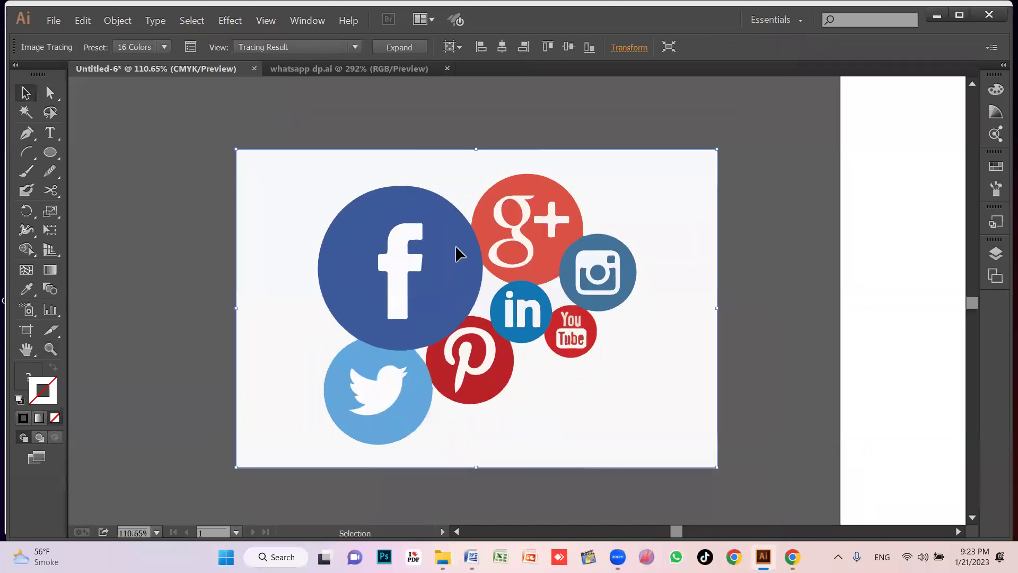
# Expand the trace and delete the white background and white gap pieces
pyautogui.click(401, 48)
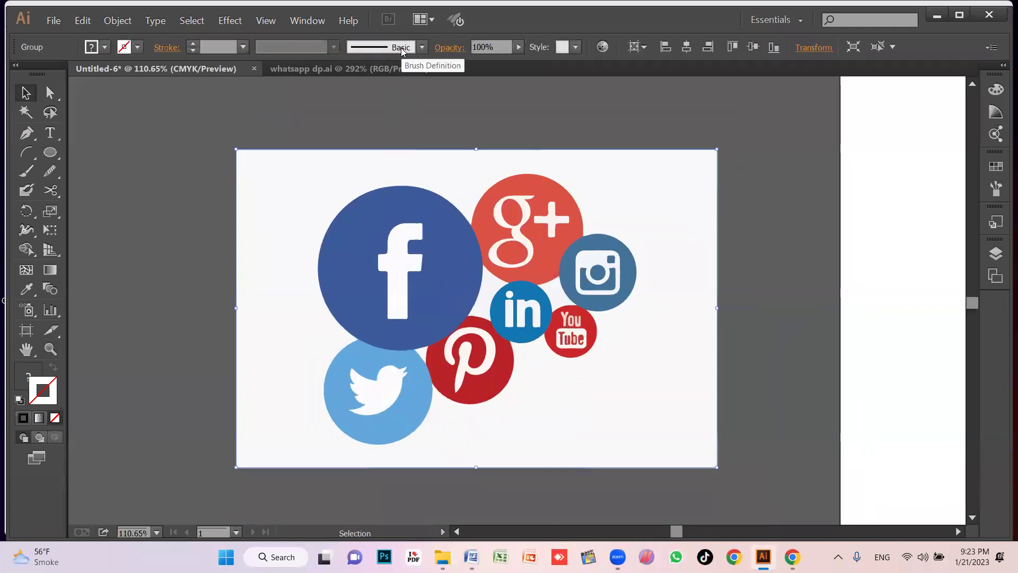
pyautogui.doubleClick(315, 182)
pyautogui.moveTo(315, 181); pyautogui.dragTo(253, 210)
pyautogui.press('Delete')
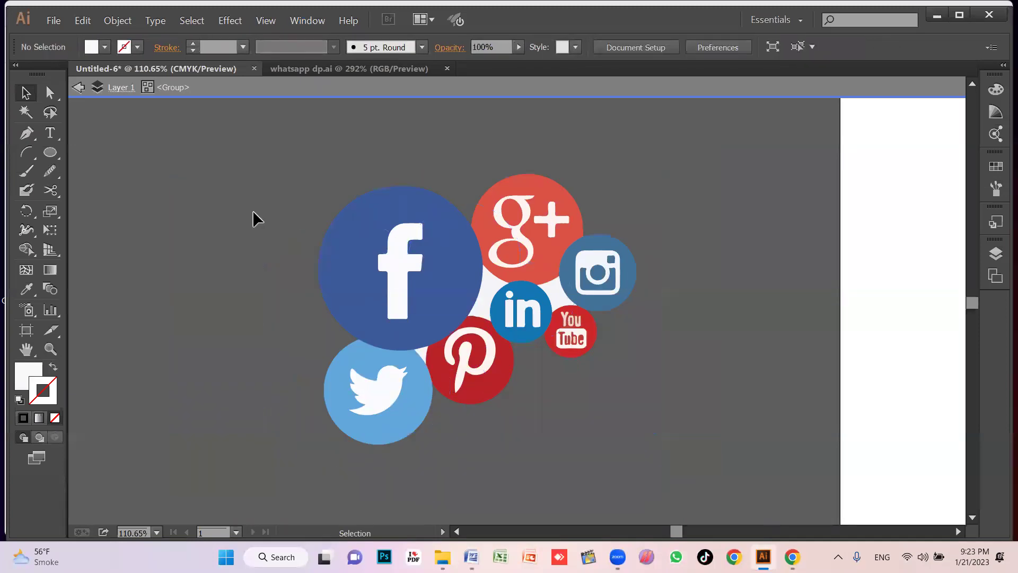
pyautogui.click(488, 289)
pyautogui.press('Delete')
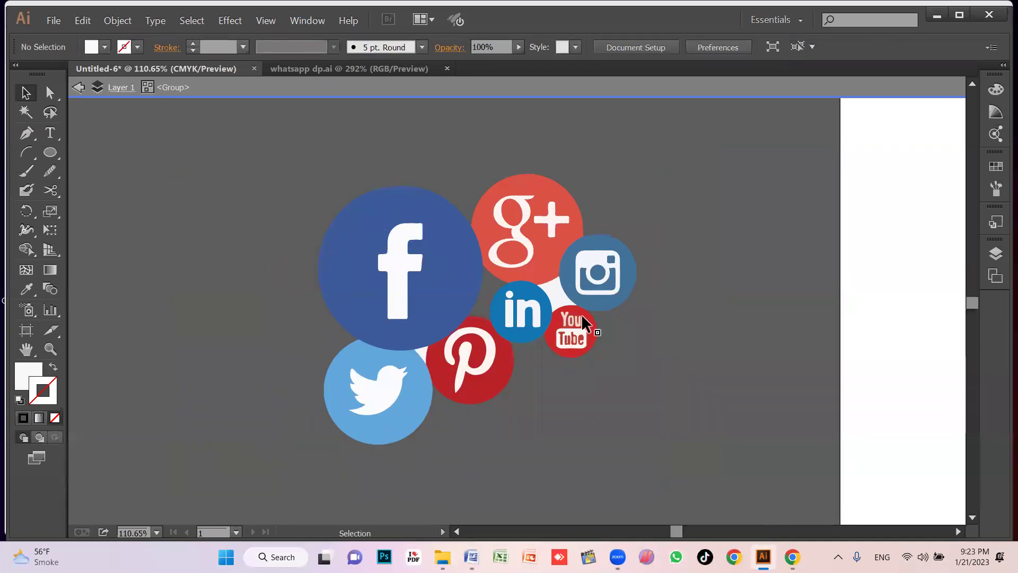
pyautogui.click(559, 298)
pyautogui.press('Delete')
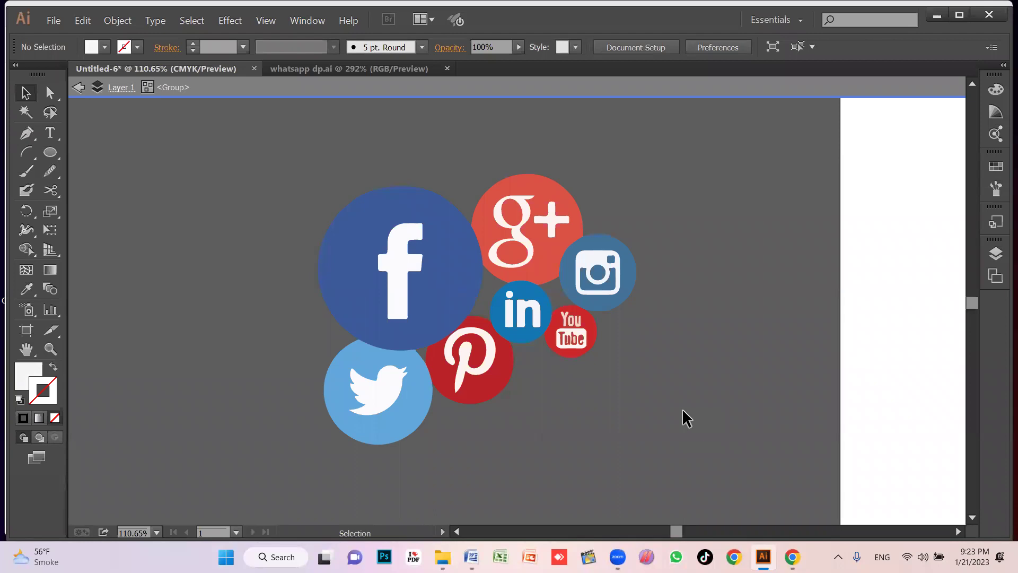
pyautogui.doubleClick(620, 448)
# Fill all the traced artwork orange
pyautogui.hotkey('ctrl', 'a')
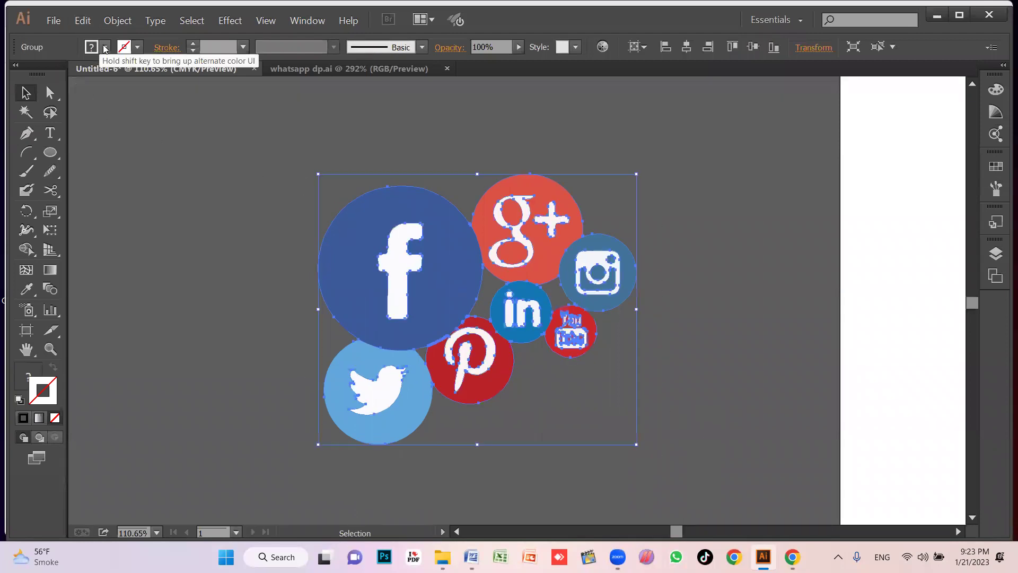
pyautogui.click(105, 46)
pyautogui.click(144, 75)
pyautogui.click(455, 255)
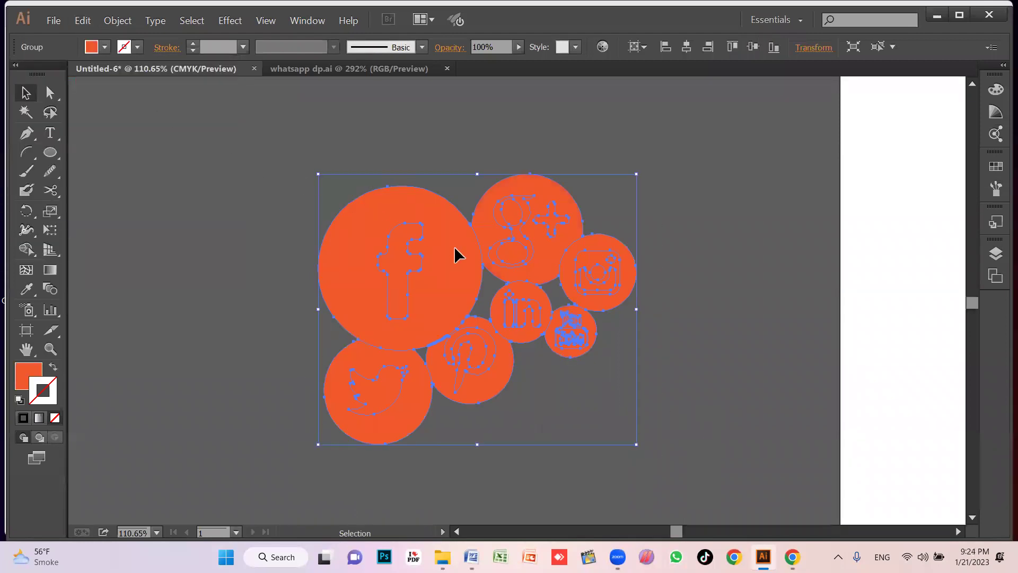
pyautogui.click(725, 274)
# Make the Facebook 'f' shape white
pyautogui.doubleClick(403, 268)
pyautogui.click(404, 266)
pyautogui.click(104, 47)
pyautogui.click(27, 75)
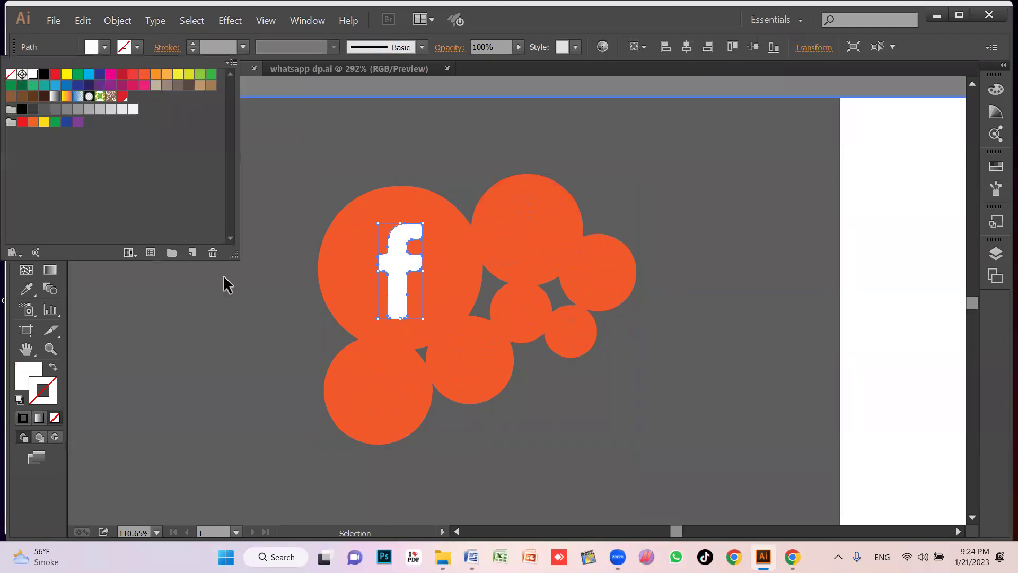
pyautogui.doubleClick(228, 294)
pyautogui.hotkey('ctrl', 'a')
# Make the Twitter bird and the Pinterest 'P' white to match the 'f'
pyautogui.doubleClick(379, 376)
pyautogui.click(375, 375)
pyautogui.click(403, 270)
pyautogui.press('v')
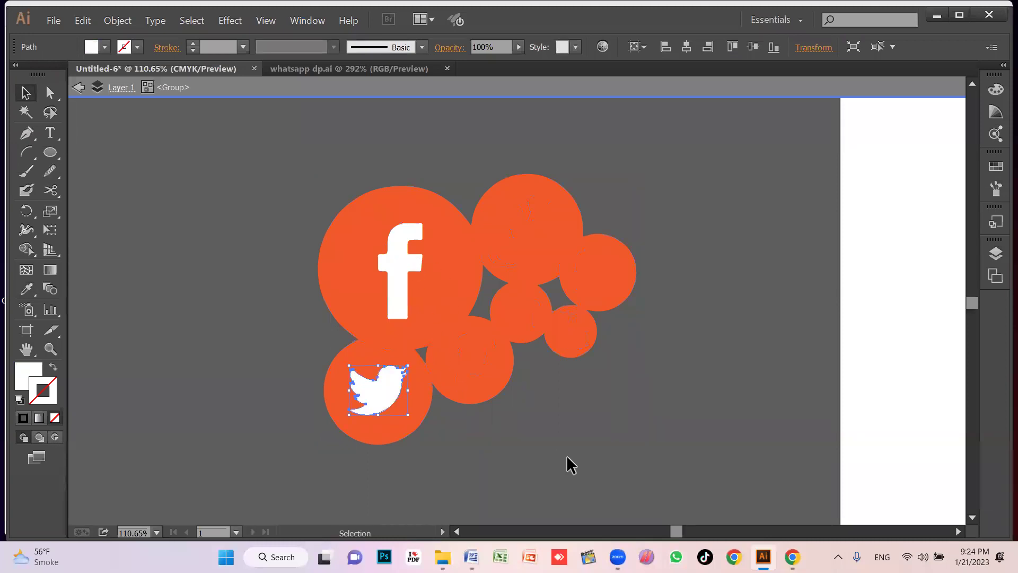
pyautogui.doubleClick(567, 466)
pyautogui.click(497, 366)
pyautogui.doubleClick(487, 358)
pyautogui.click(488, 358)
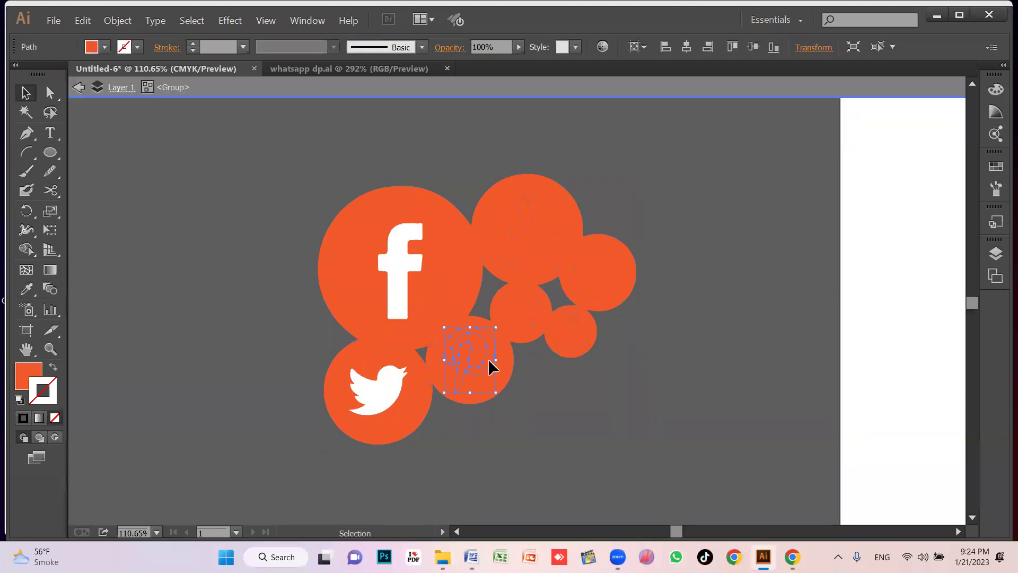
pyautogui.press('i')
pyautogui.click(393, 289)
pyautogui.press('Escape')
pyautogui.press('v')
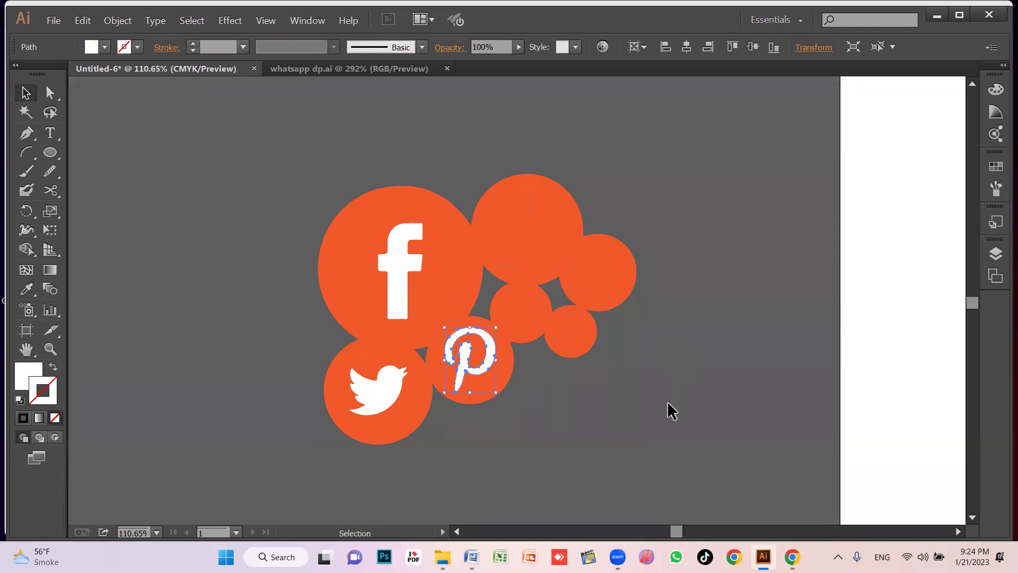
pyautogui.click(667, 402)
# Undo the recolouring, delete the traced group, and bring back the original colour image
pyautogui.hotkey('ctrl', 'z')
pyautogui.hotkey('ctrl', 'z')
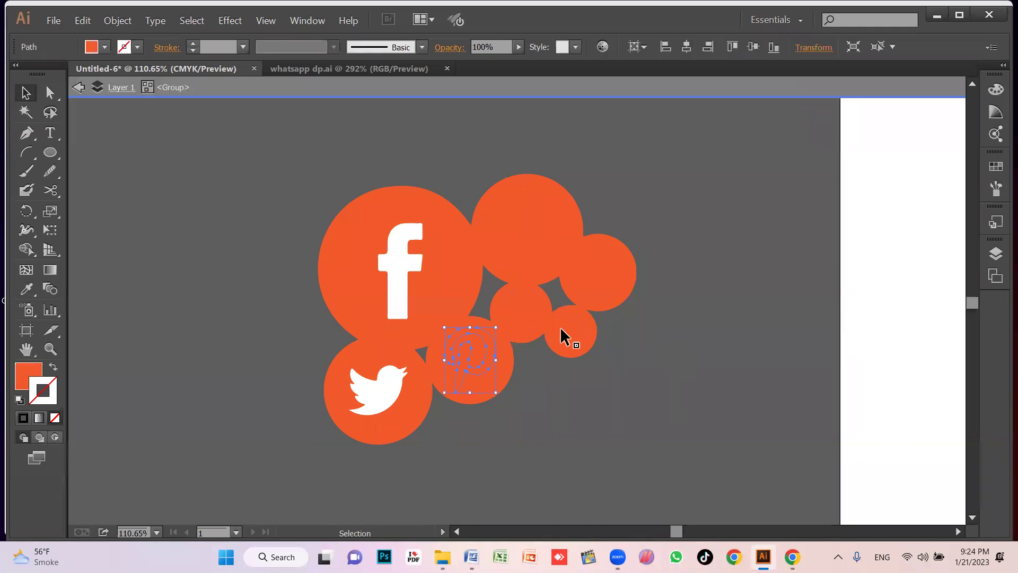
pyautogui.press('Escape')
pyautogui.moveTo(650, 442); pyautogui.dragTo(255, 173)
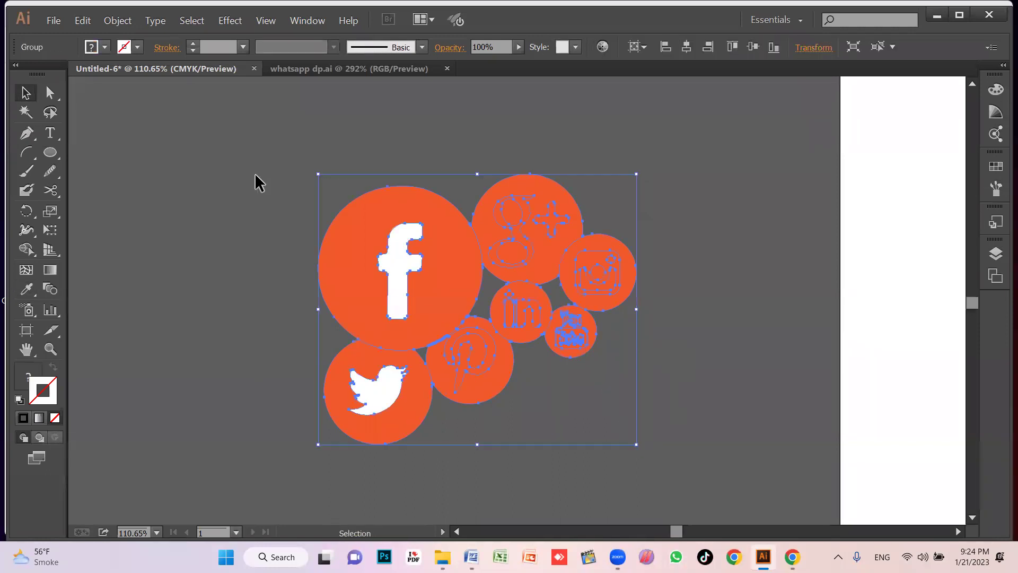
pyautogui.press('Delete')
pyautogui.hotkey('ctrl', 'alt', '3')
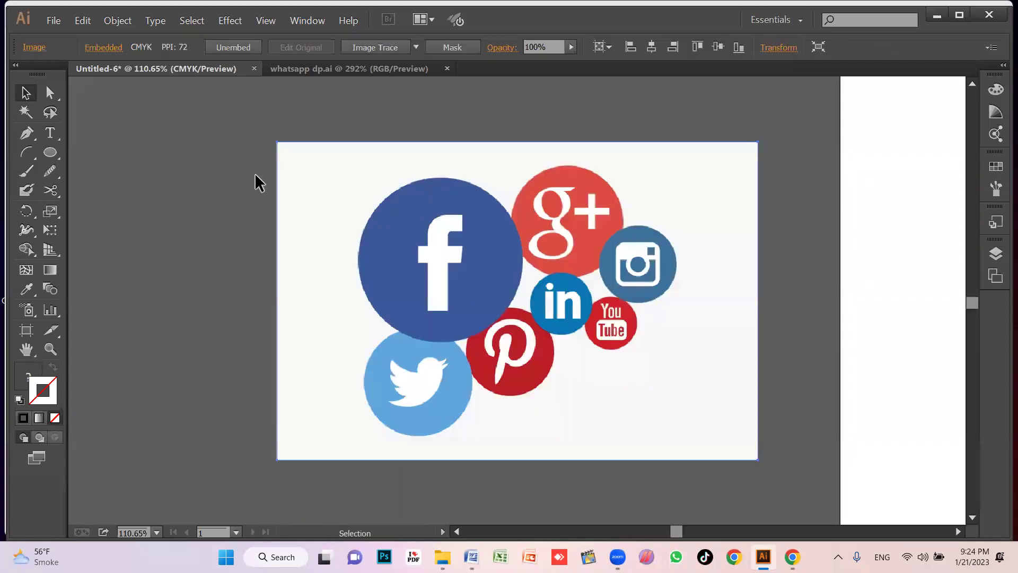
# Open the Image Trace panel with advanced settings beside the selected social icons image
pyautogui.keyDown('ctrl'); pyautogui.keyDown('alt'); pyautogui.click(656, 339); pyautogui.keyUp('alt'); pyautogui.keyUp('ctrl')
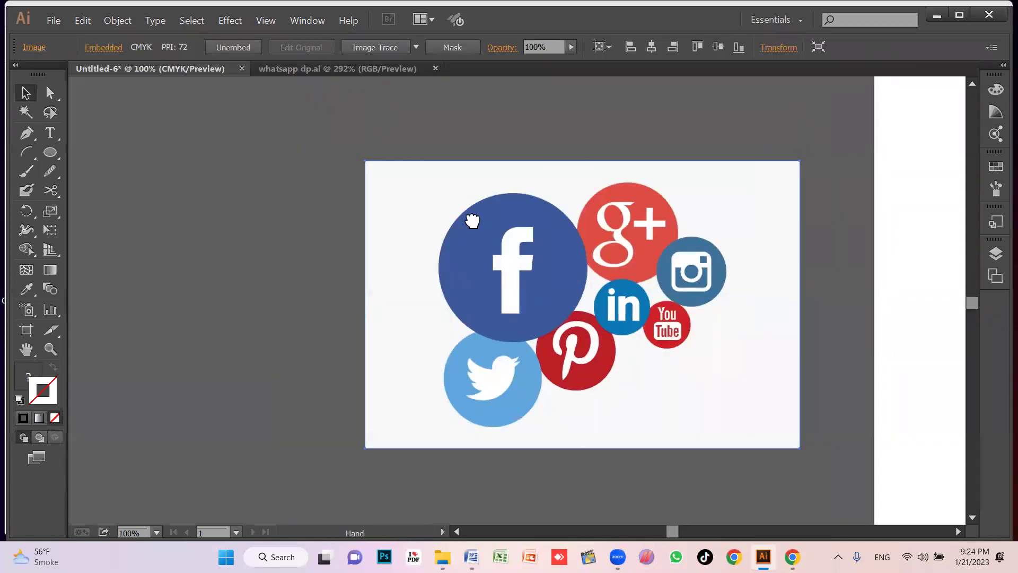
pyautogui.moveTo(470, 221); pyautogui.dragTo(478, 179)
pyautogui.click(298, 23)
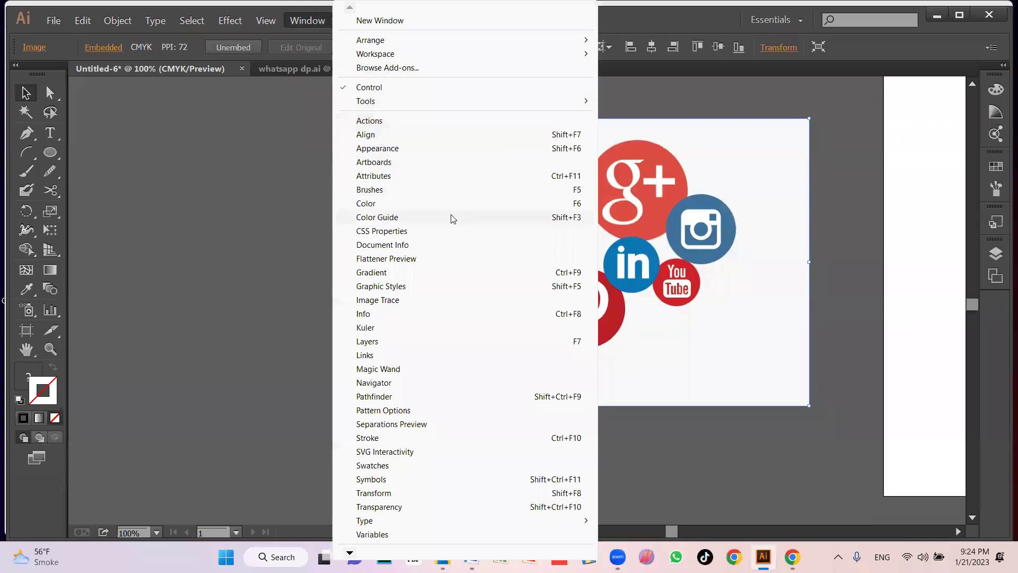
pyautogui.click(399, 301)
pyautogui.moveTo(127, 22); pyautogui.dragTo(185, 139)
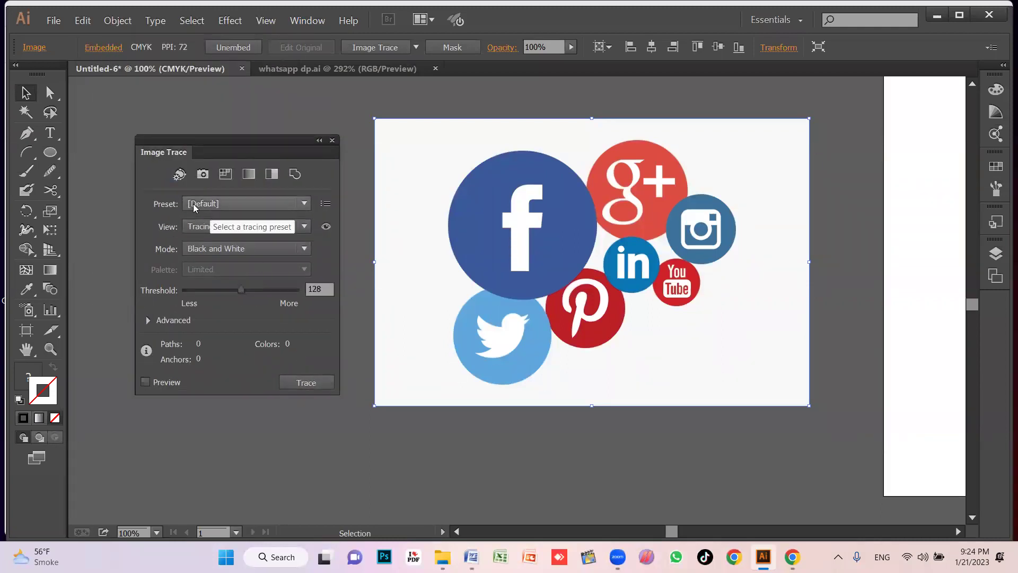
pyautogui.moveTo(175, 154); pyautogui.dragTo(184, 112)
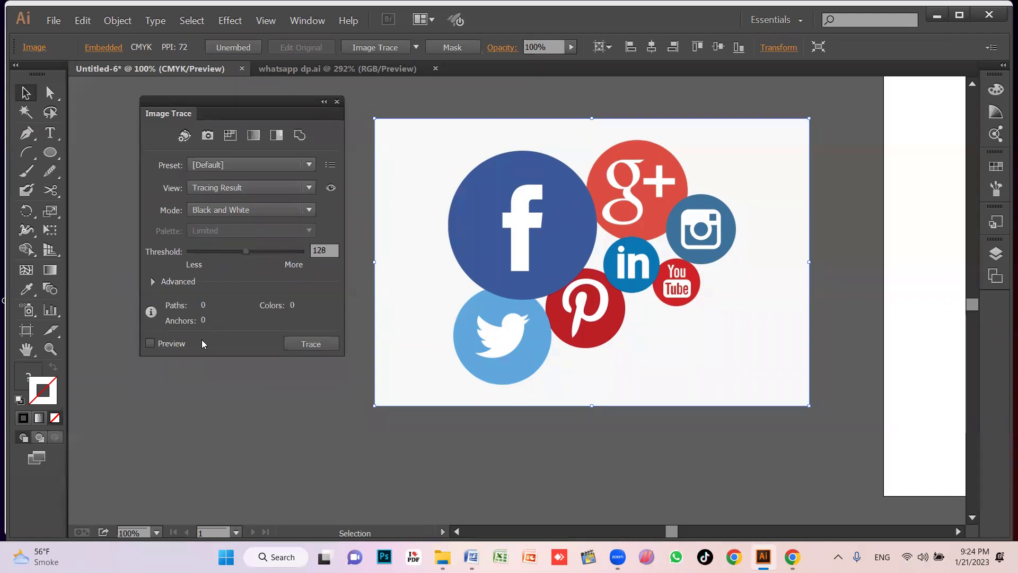
pyautogui.click(154, 281)
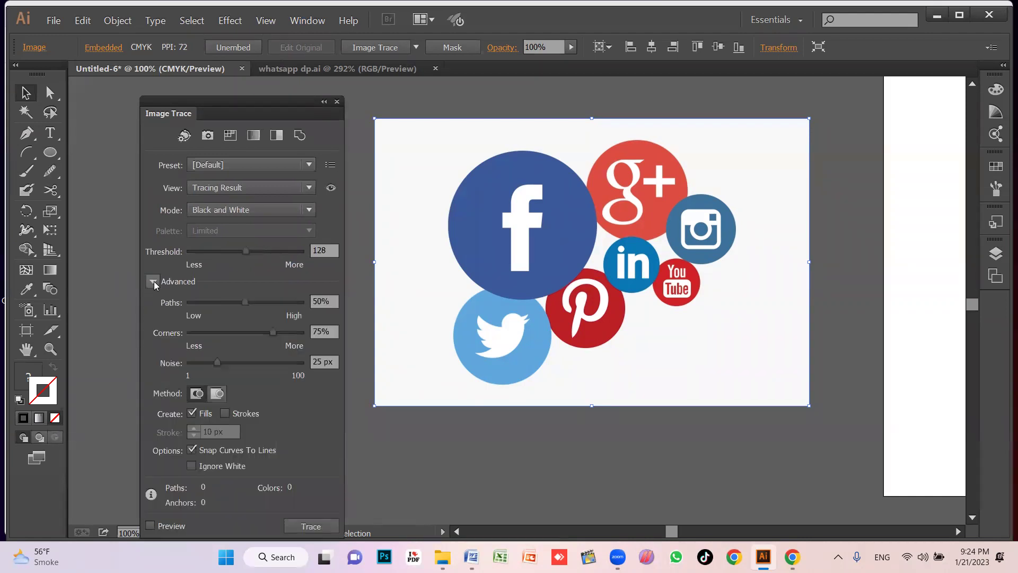
pyautogui.moveTo(168, 102); pyautogui.dragTo(155, 39)
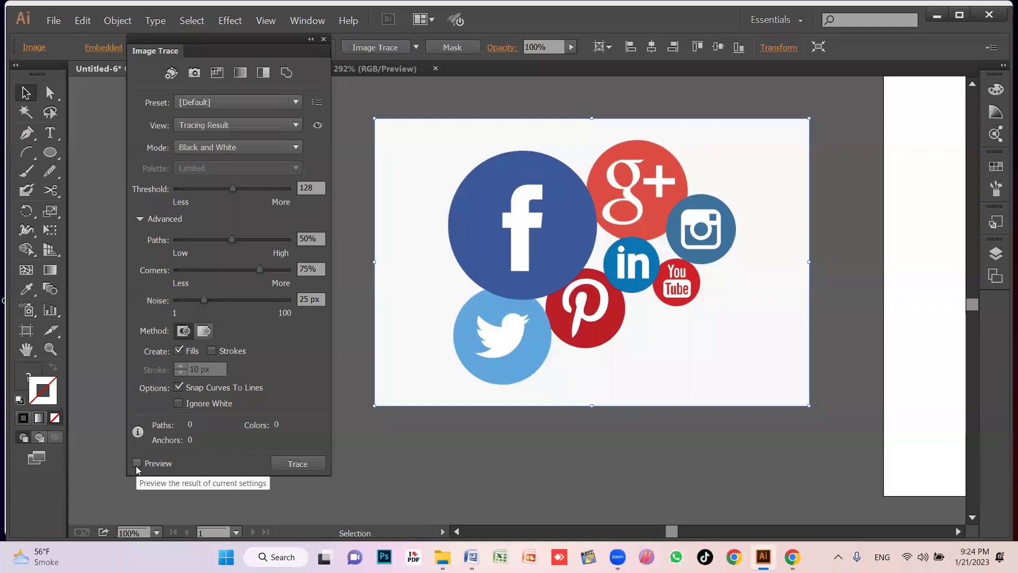
pyautogui.click(537, 432)
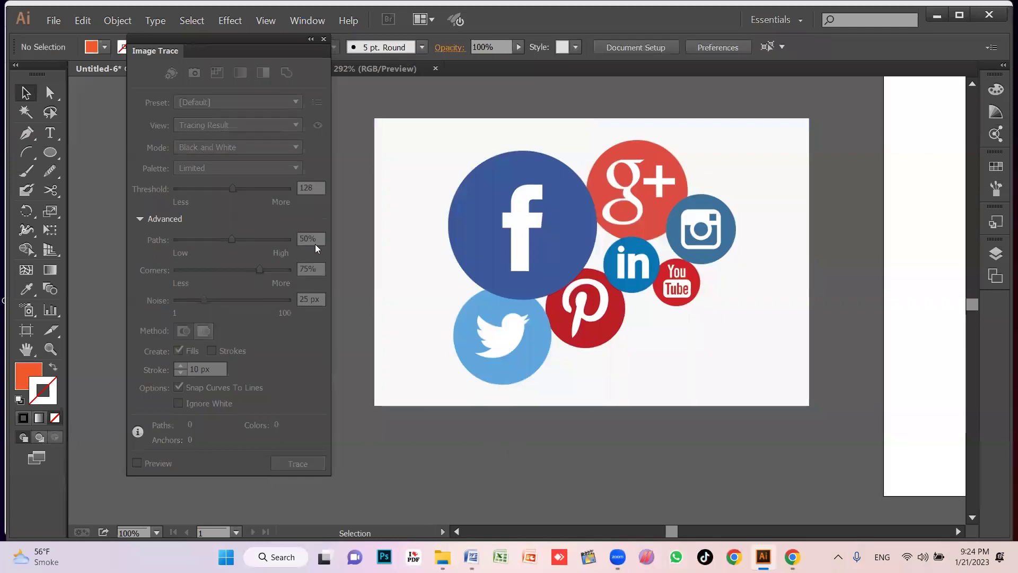
pyautogui.click(564, 238)
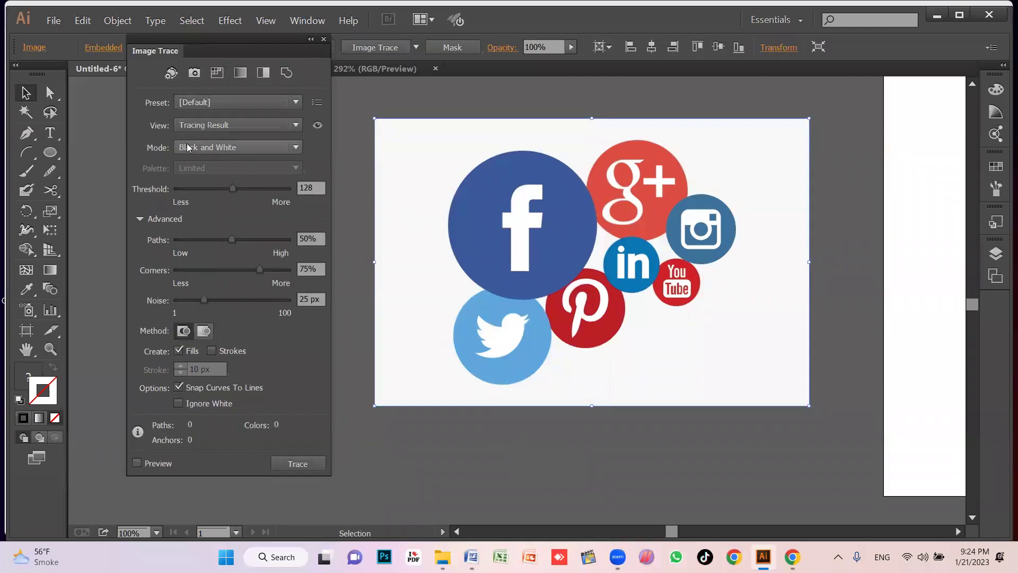
# Set the trace Mode to Color with Preview on, then zoom in on the icons
pyautogui.click(213, 148)
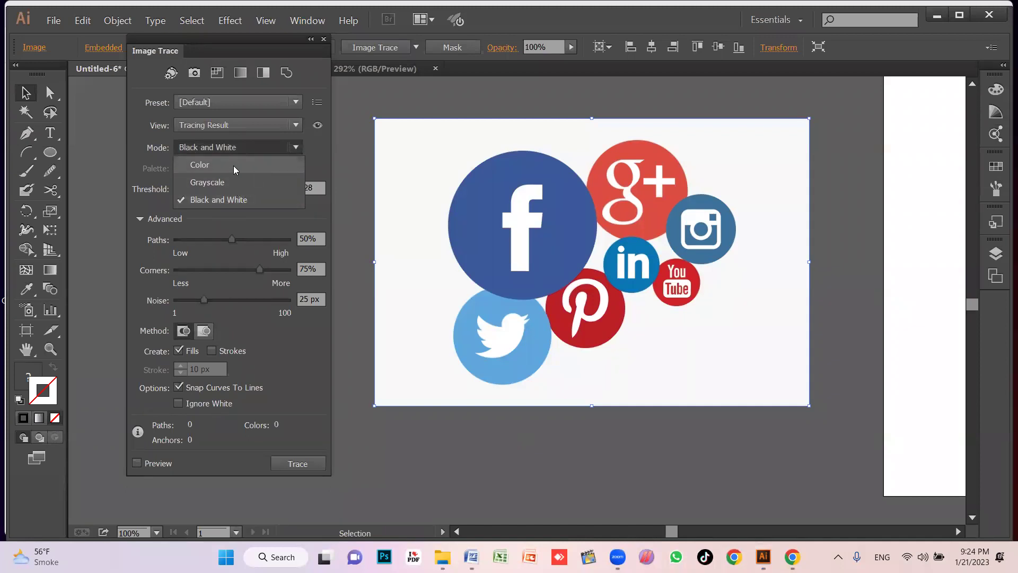
pyautogui.click(150, 63)
pyautogui.moveTo(151, 64)
pyautogui.mouseDown()
pyautogui.moveTo(161, 76)
pyautogui.moveTo(150, 35)
pyautogui.moveTo(157, 43)
pyautogui.mouseUp()
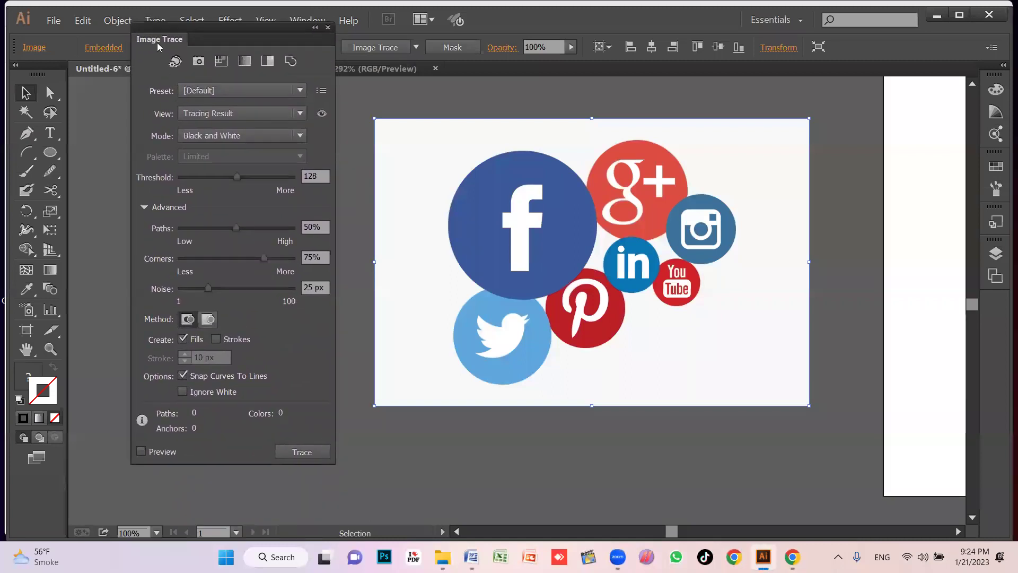
pyautogui.click(218, 137)
pyautogui.click(224, 154)
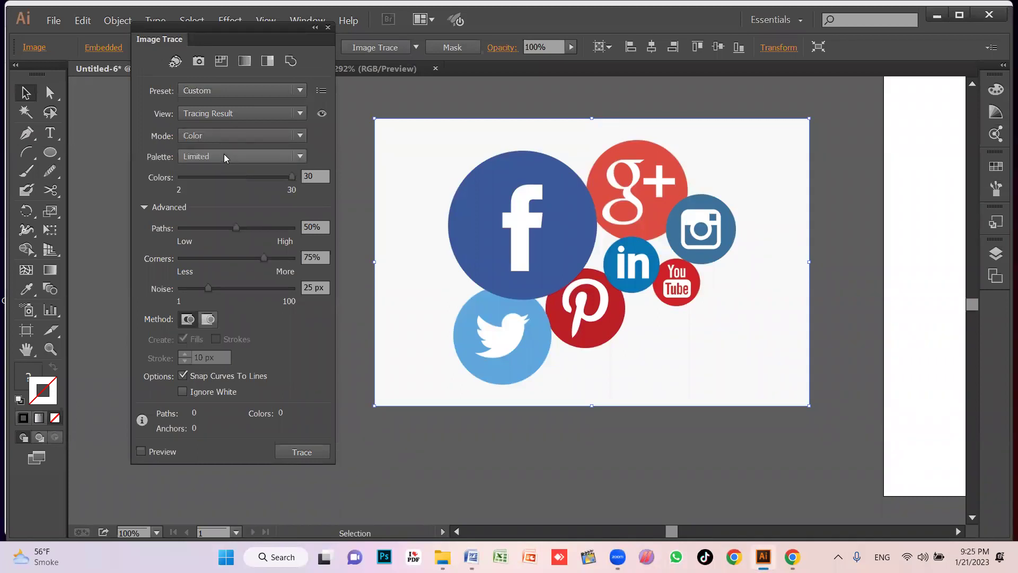
pyautogui.click(141, 451)
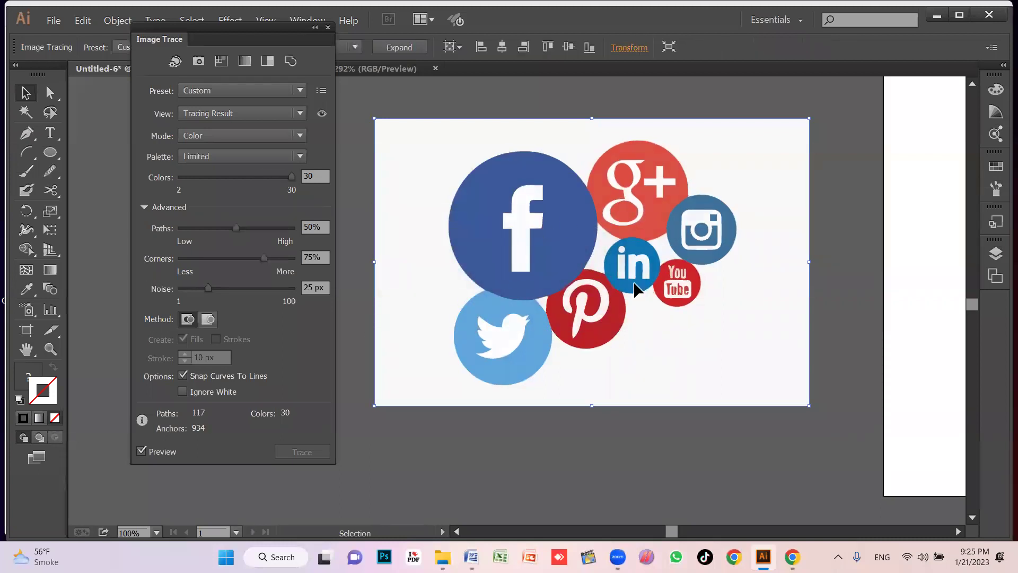
pyautogui.moveTo(579, 324)
pyautogui.mouseDown()
pyautogui.moveTo(563, 352)
pyautogui.moveTo(525, 329)
pyautogui.mouseUp()
pyautogui.press('z')
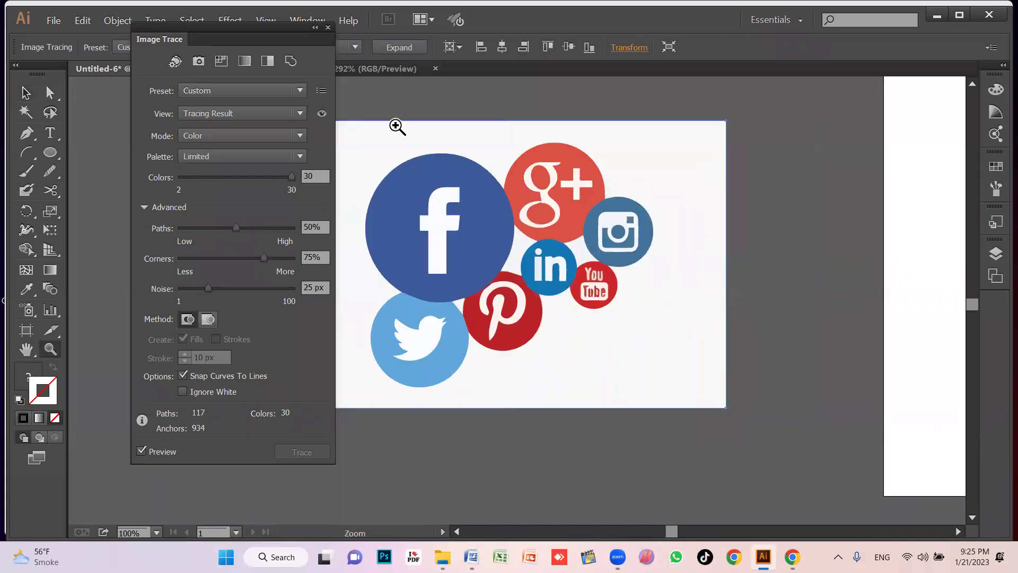
pyautogui.scroll(3, 561, 404)
pyautogui.moveTo(596, 422); pyautogui.dragTo(617, 426)
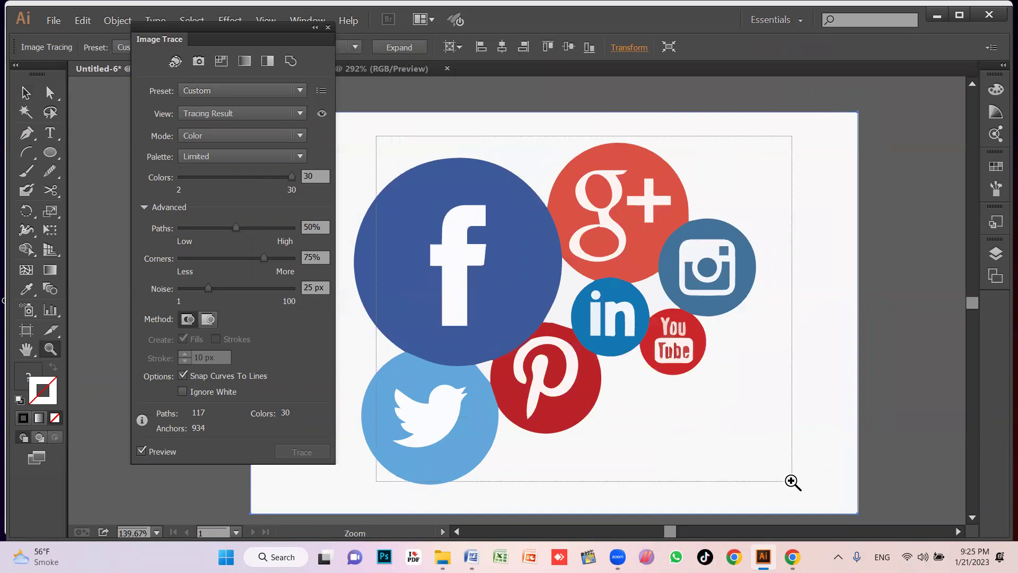
# Raise the trace Paths slider to 85% with corners at 75%
pyautogui.scroll(2, 641, 465)
pyautogui.press('v')
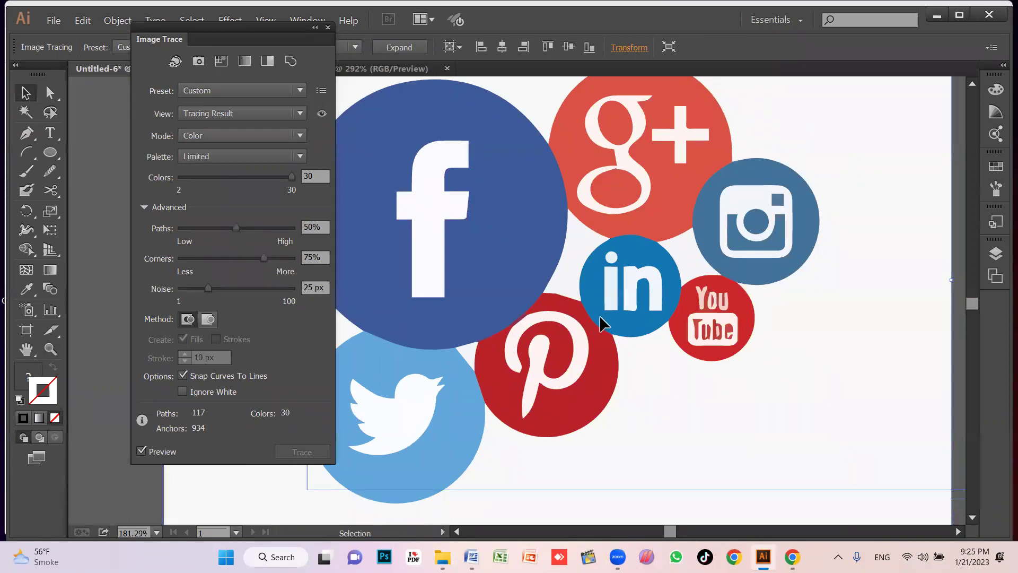
pyautogui.hscroll(-2, 442, 411)
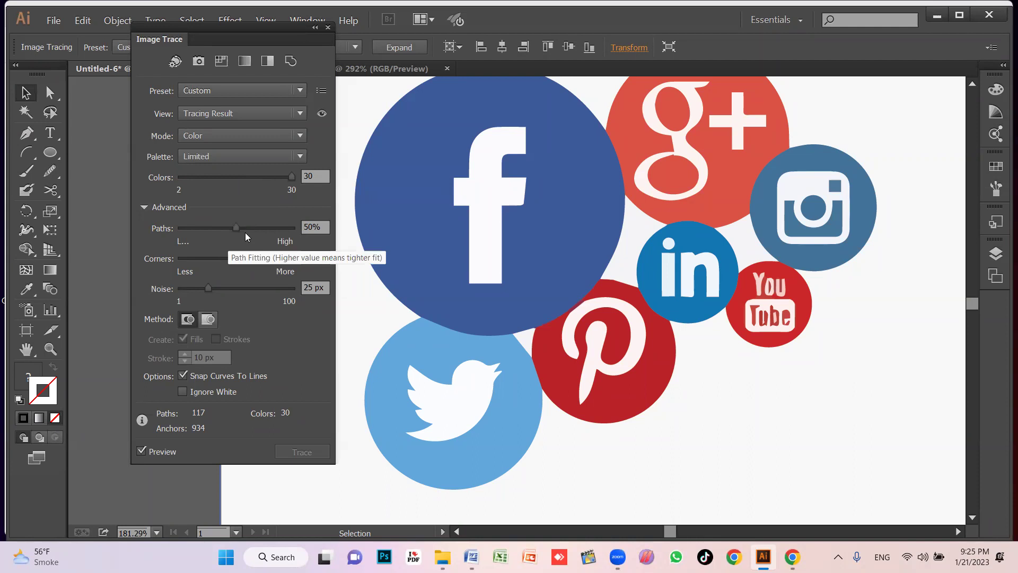
pyautogui.moveTo(236, 228); pyautogui.dragTo(243, 228)
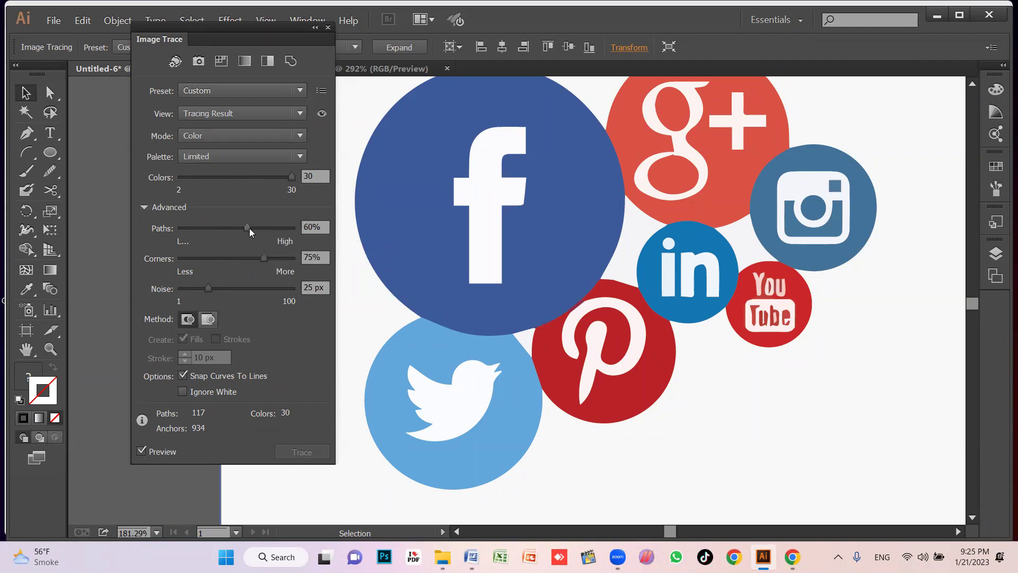
pyautogui.click(270, 228)
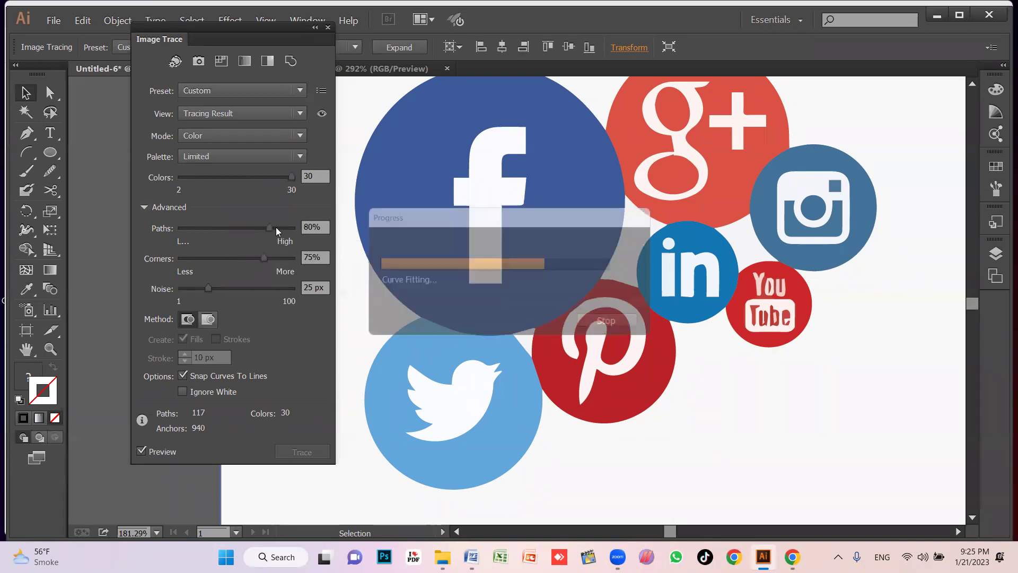
pyautogui.click(275, 228)
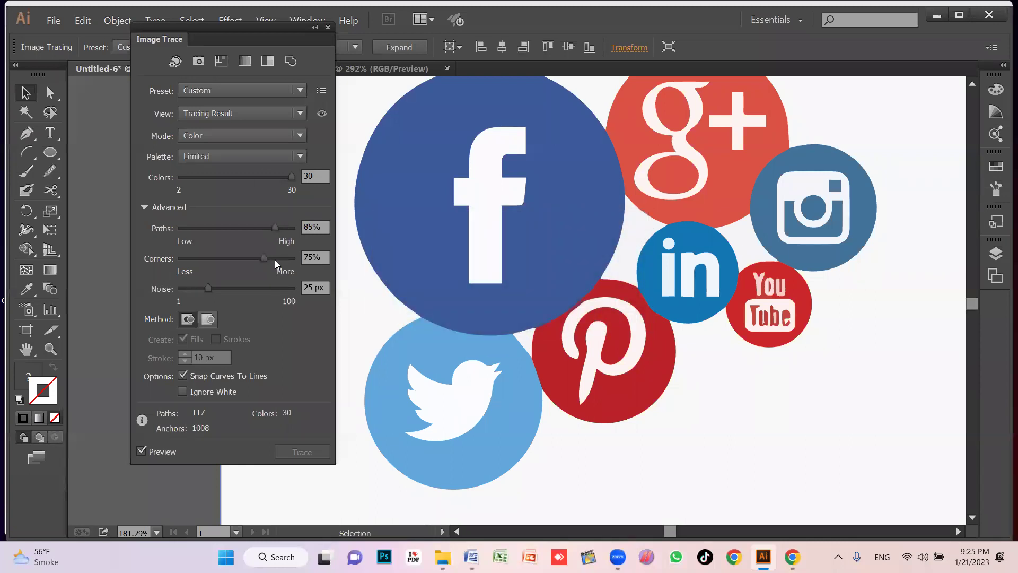
pyautogui.click(263, 259)
# Lower the trace Noise setting to 1 px
pyautogui.moveTo(208, 289); pyautogui.dragTo(218, 288)
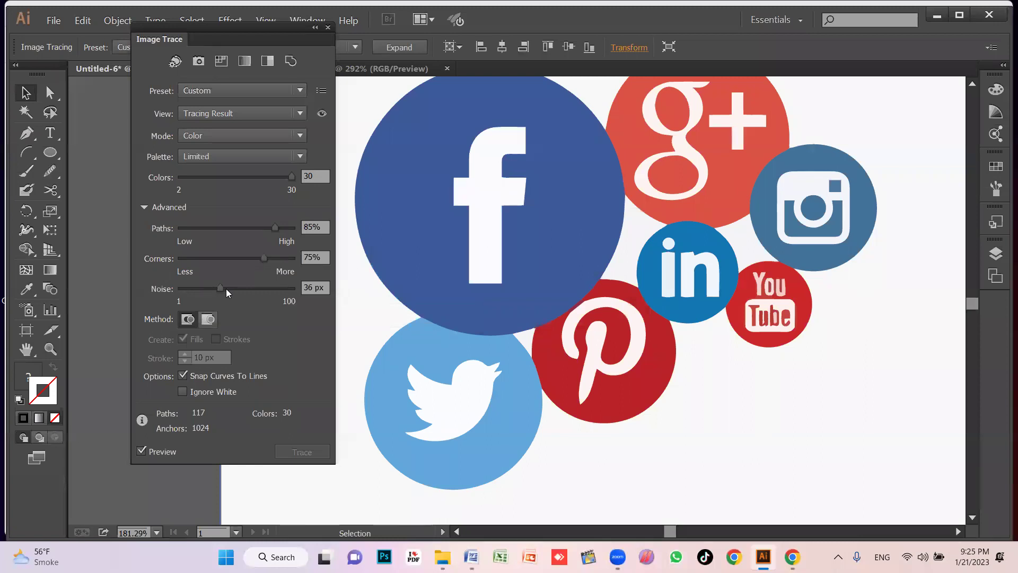
pyautogui.click(224, 288)
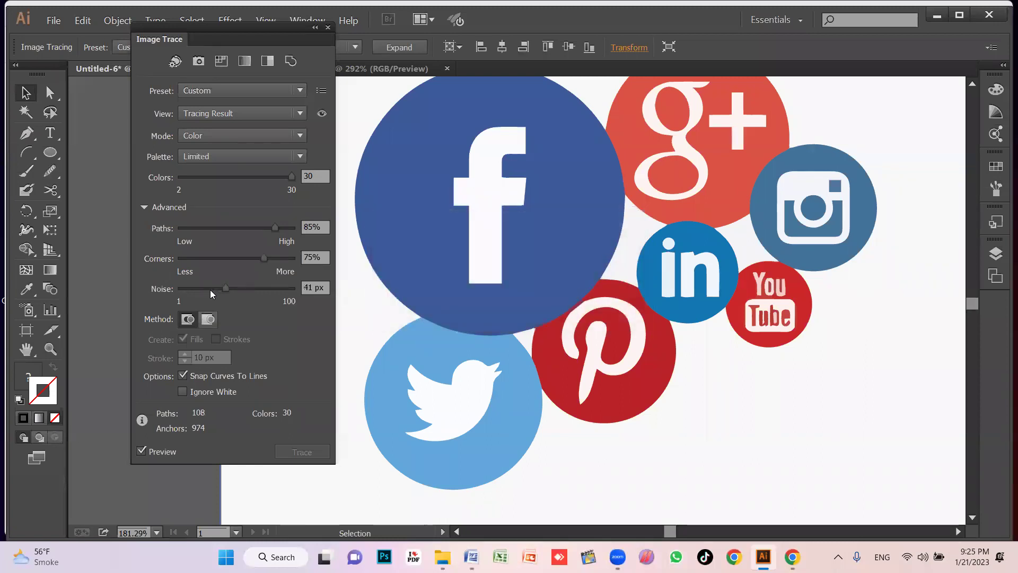
pyautogui.click(211, 288)
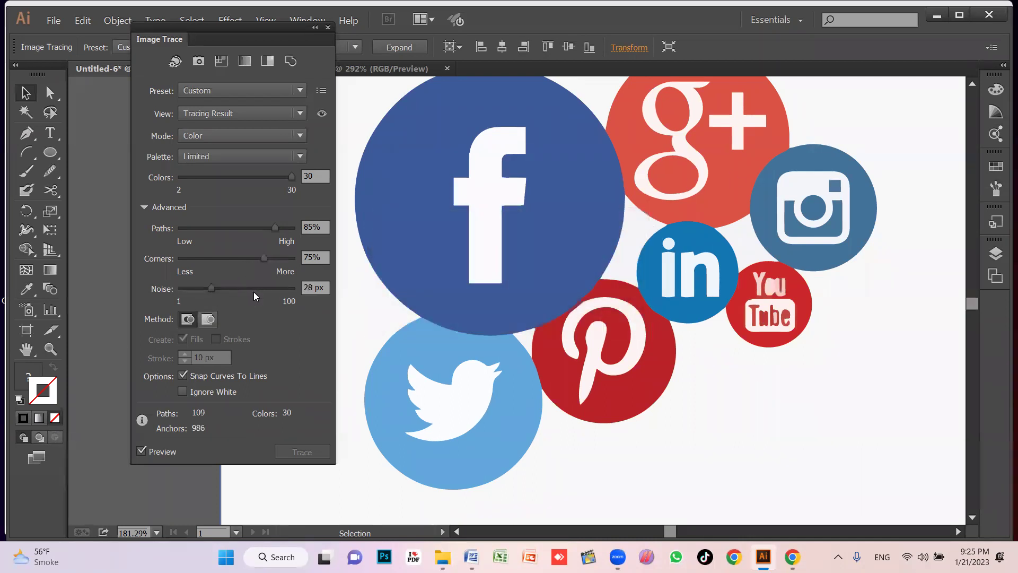
pyautogui.click(180, 289)
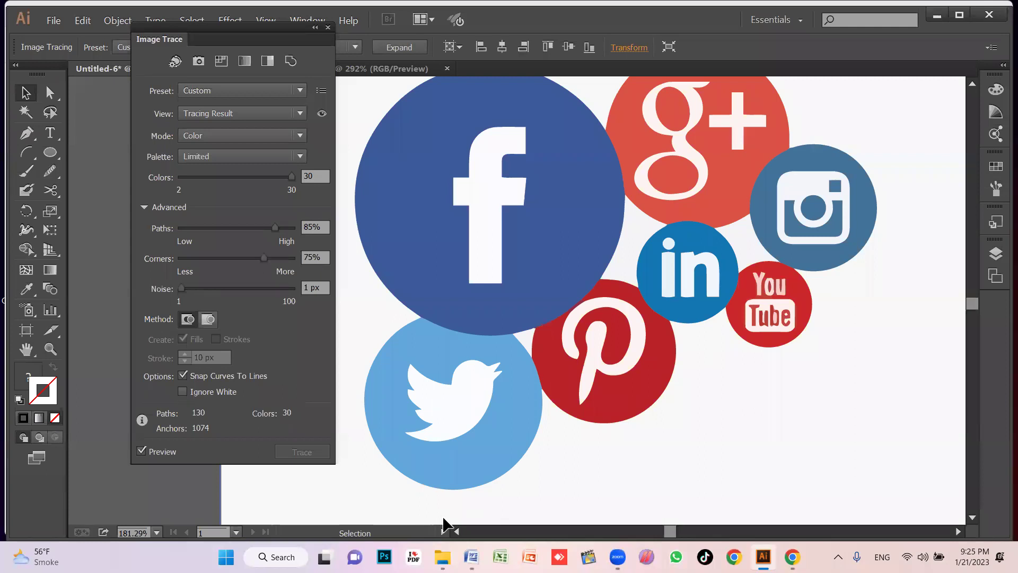
pyautogui.moveTo(210, 404)
pyautogui.mouseDown()
pyautogui.moveTo(139, 383)
pyautogui.moveTo(213, 390)
pyautogui.mouseUp()
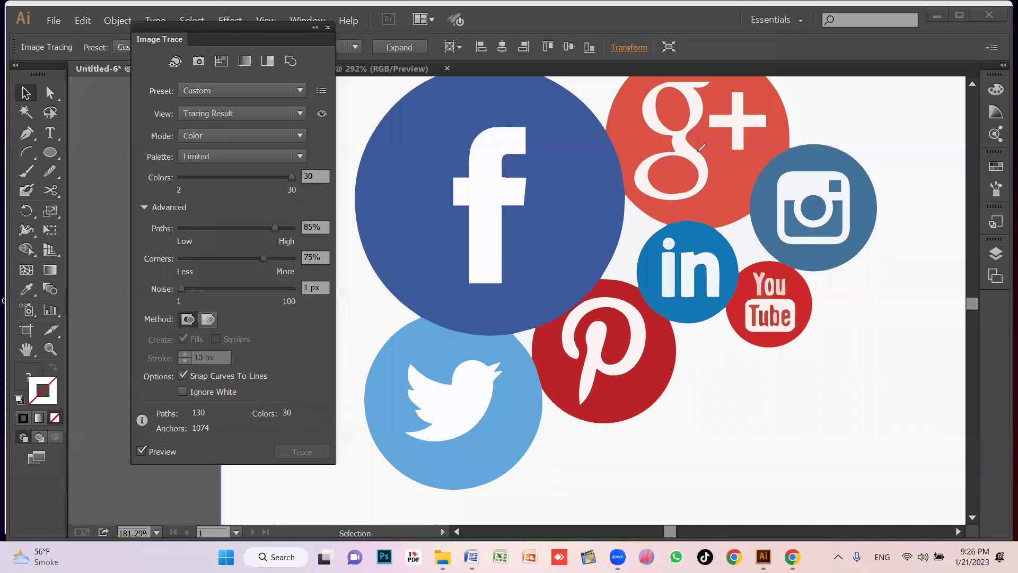
# Turn on Ignore White in the trace and close the Image Trace panel
pyautogui.click(182, 396)
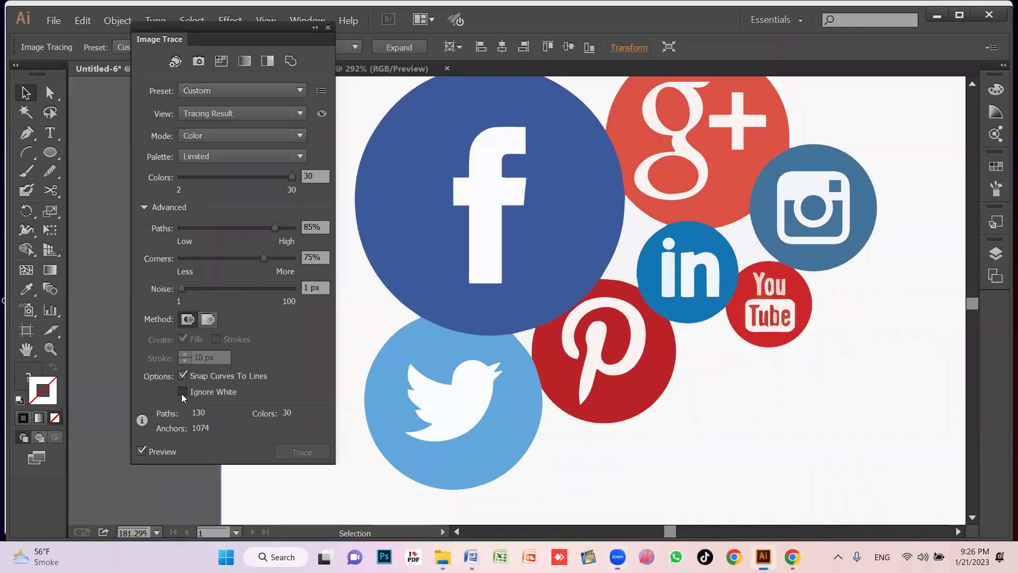
pyautogui.click(206, 393)
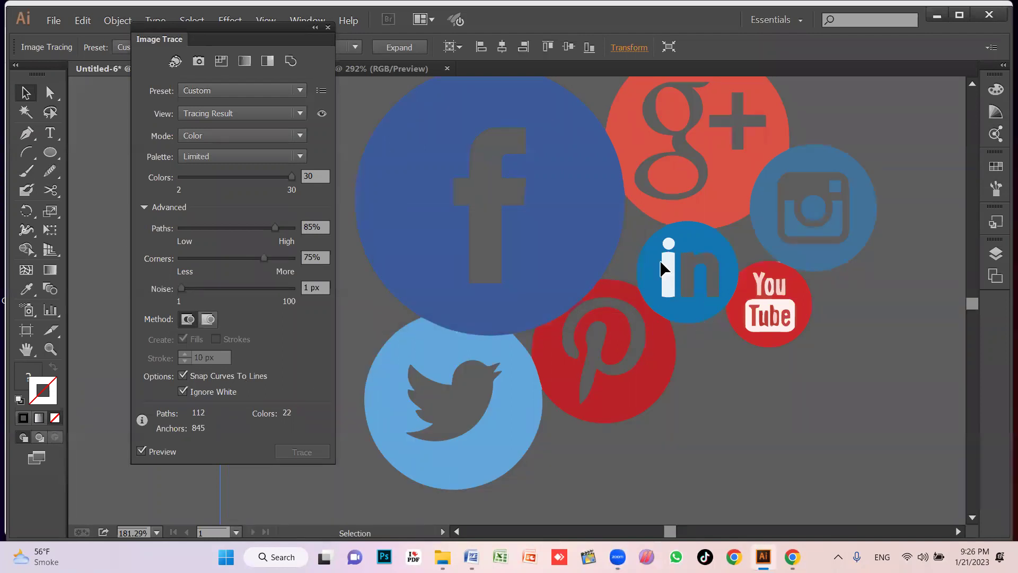
pyautogui.click(327, 27)
# Zoom out to the whole artboard and delete the traced social icons artwork
pyautogui.press('z')
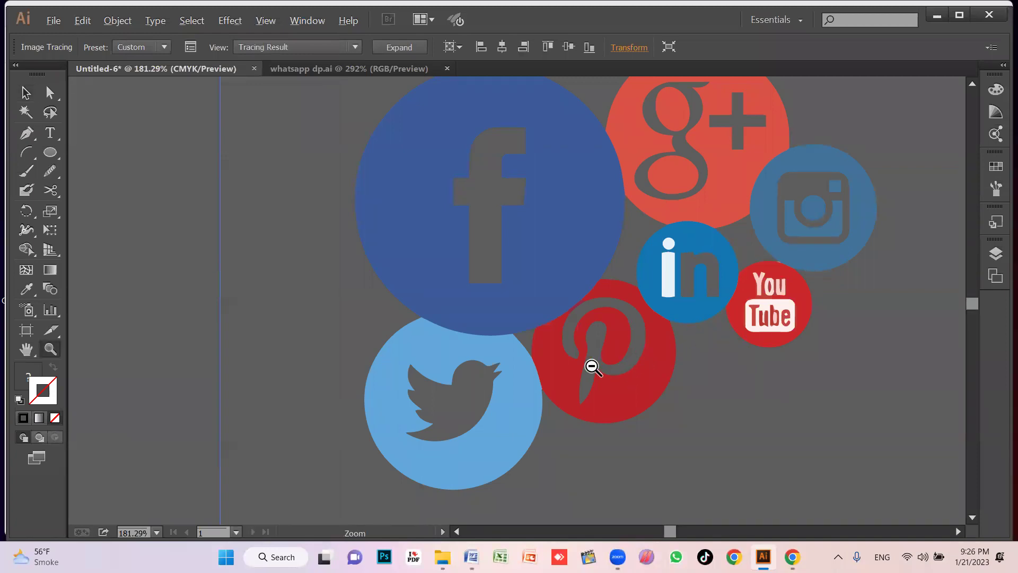
pyautogui.keyDown('alt'); pyautogui.click(591, 364); pyautogui.keyUp('alt')
pyautogui.keyDown('alt'); pyautogui.click(558, 368); pyautogui.keyUp('alt')
pyautogui.press('v')
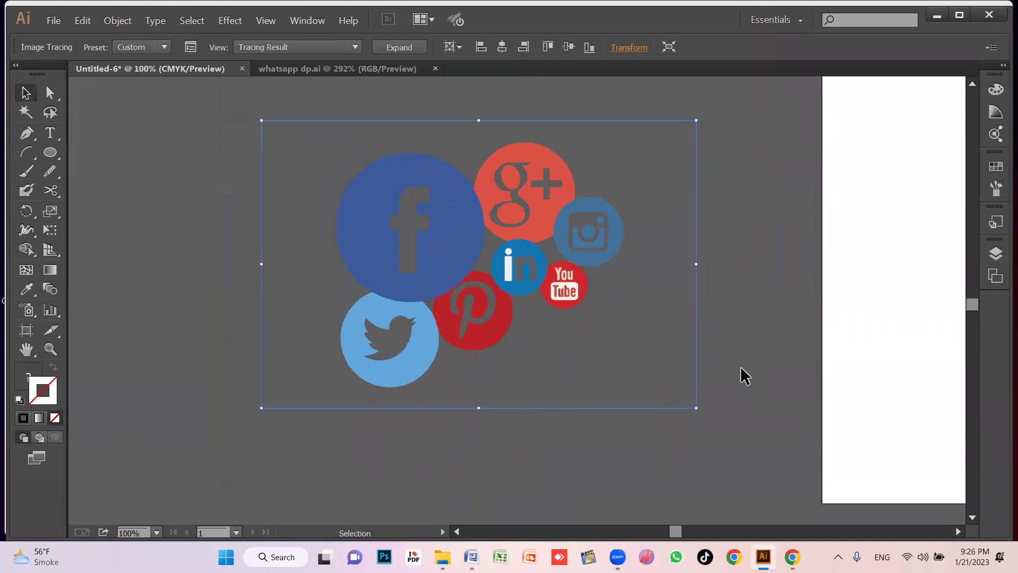
pyautogui.click(758, 360)
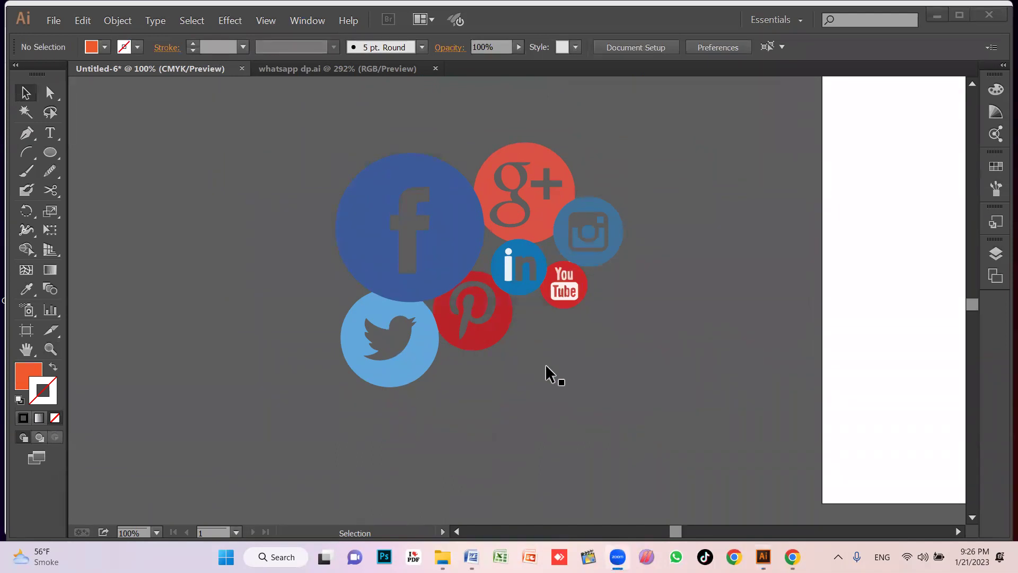
pyautogui.moveTo(510, 291); pyautogui.dragTo(498, 323)
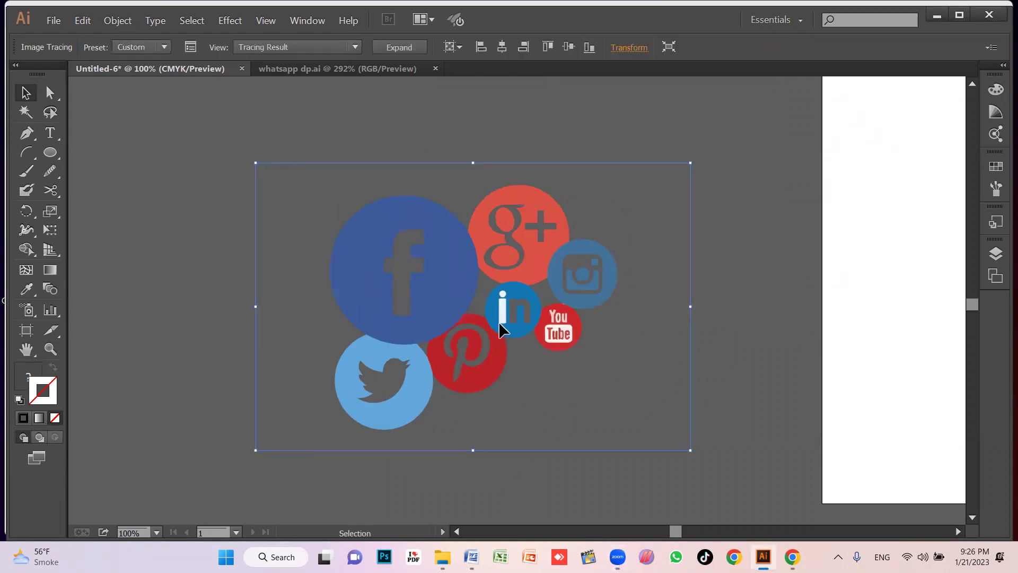
pyautogui.press('Delete')
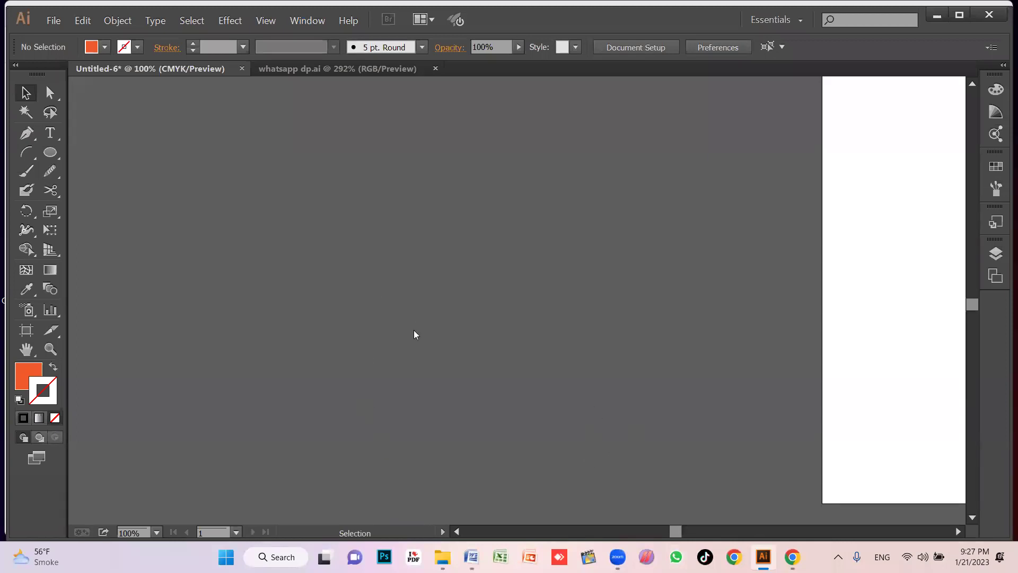
pyautogui.hotkey('alt', 'Tab')
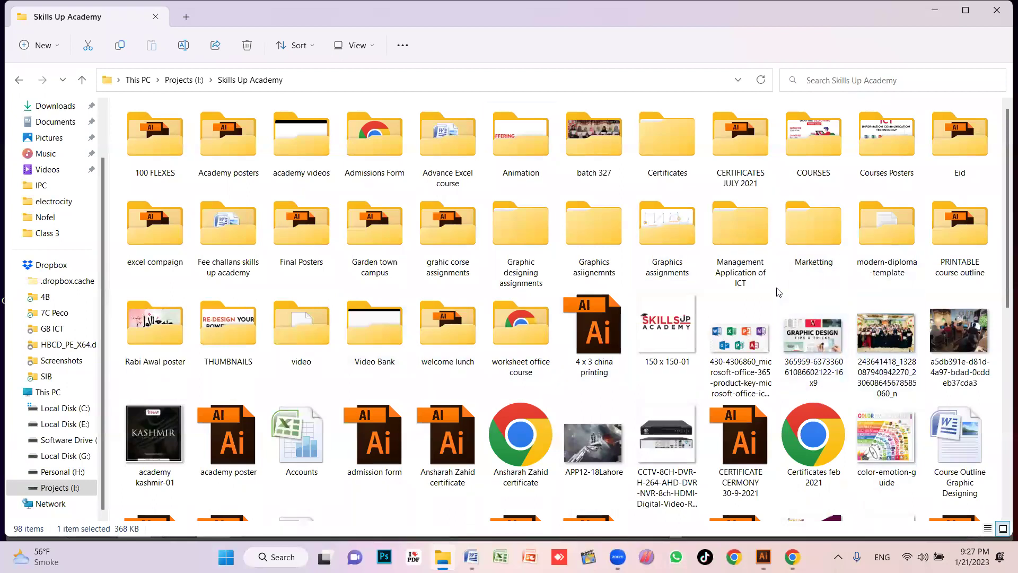
# Browse Desktop › Projects › Cambridge Grads › Posts and open 4.jpg in the photo viewer
pyautogui.scroll(2, 46, 154)
pyautogui.click(49, 153)
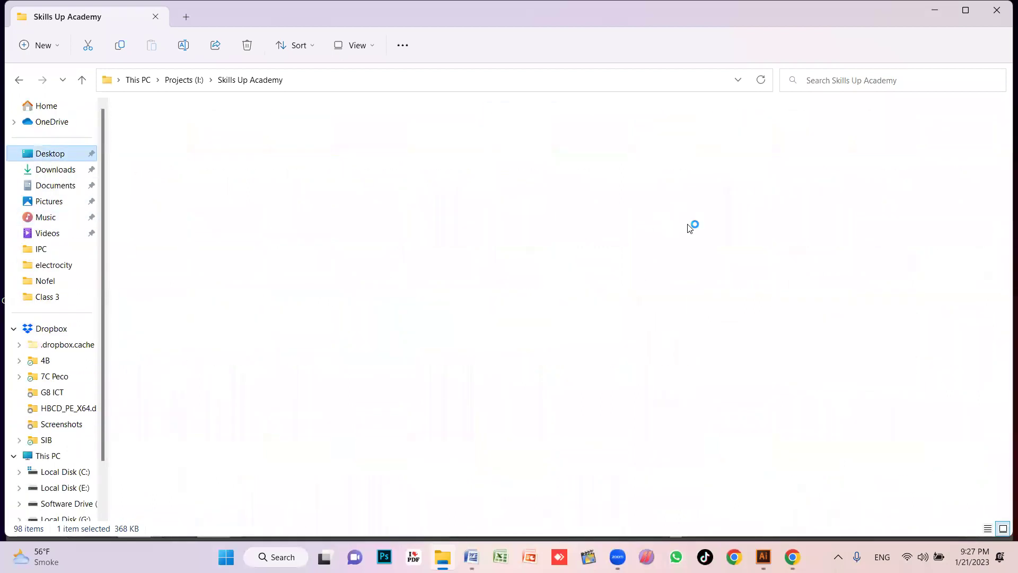
pyautogui.click(776, 148)
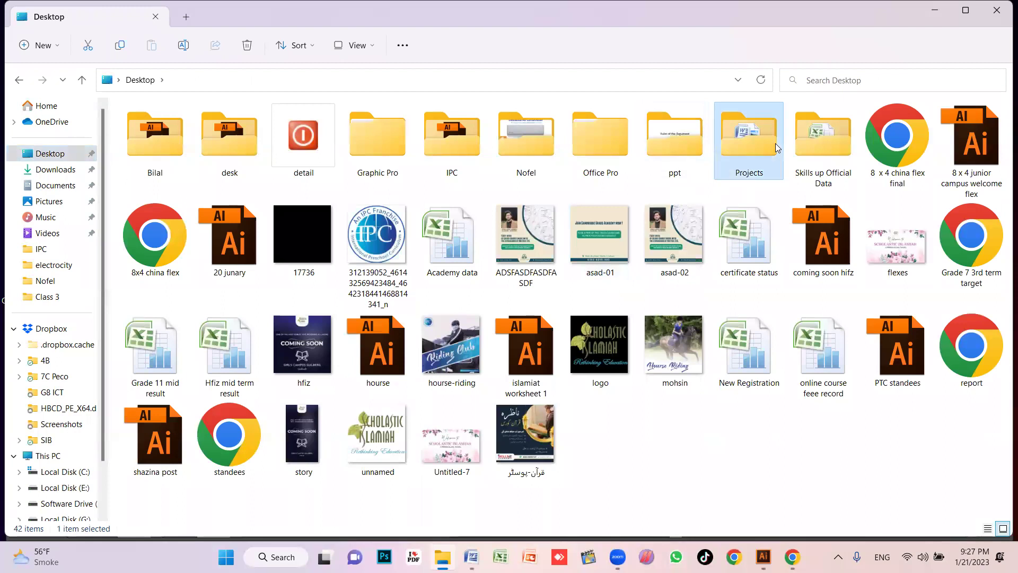
pyautogui.doubleClick(777, 147)
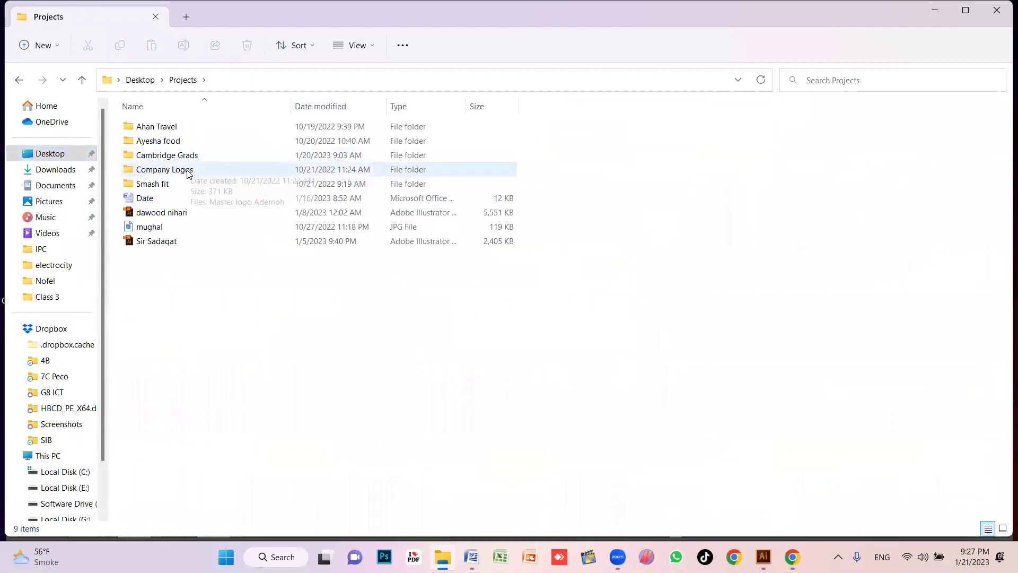
pyautogui.doubleClick(194, 157)
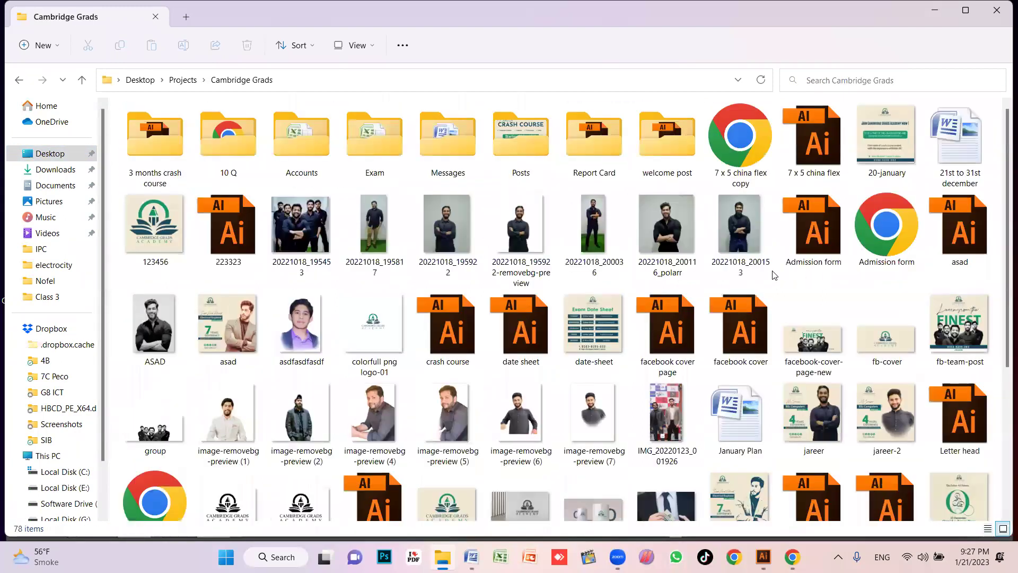
pyautogui.scroll(-5, 825, 305)
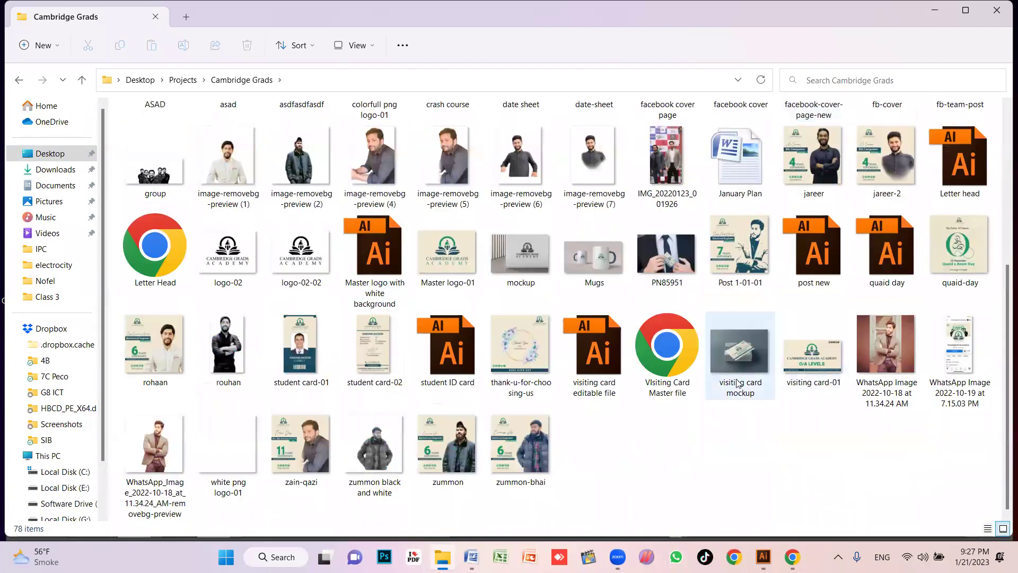
pyautogui.scroll(5, 713, 397)
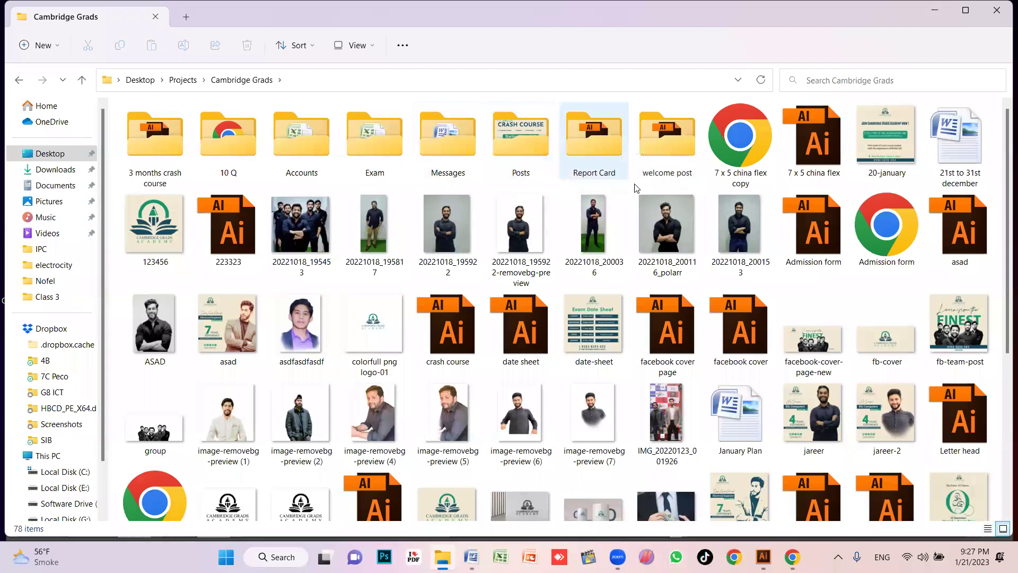
pyautogui.doubleClick(542, 140)
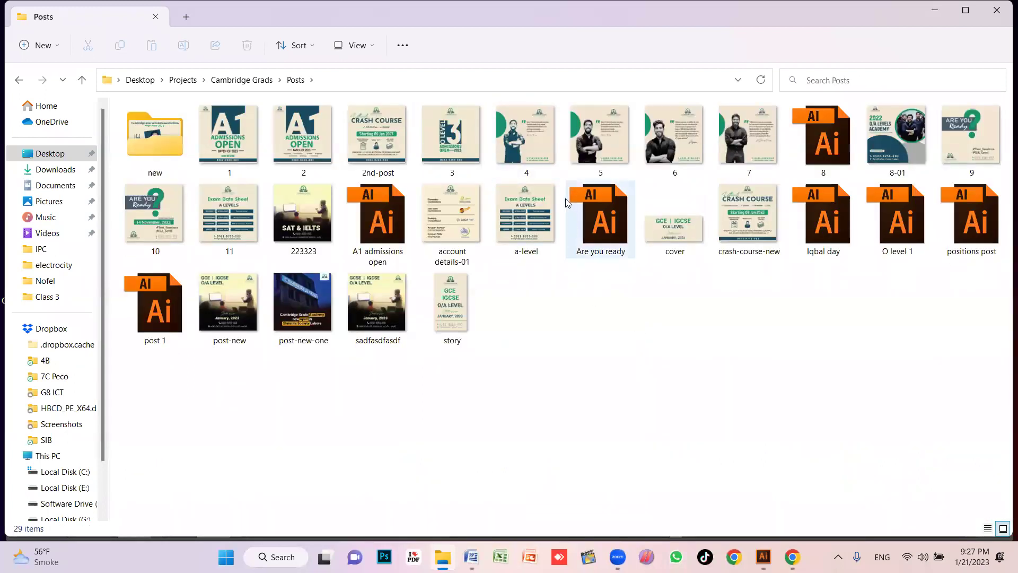
pyautogui.doubleClick(529, 141)
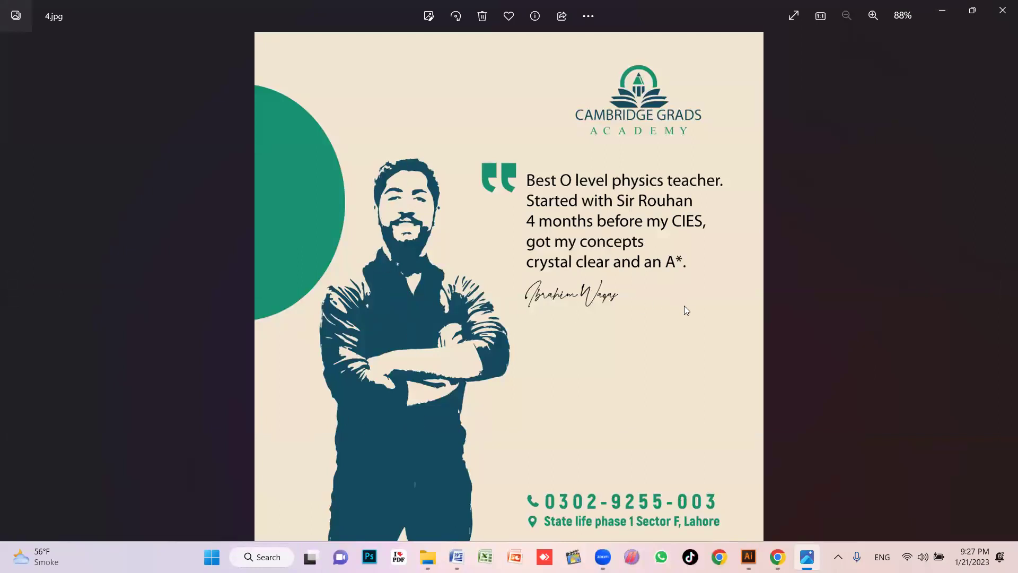
# Compare images 4 and 5 in the photo viewer, then close the viewer
pyautogui.press('Right')
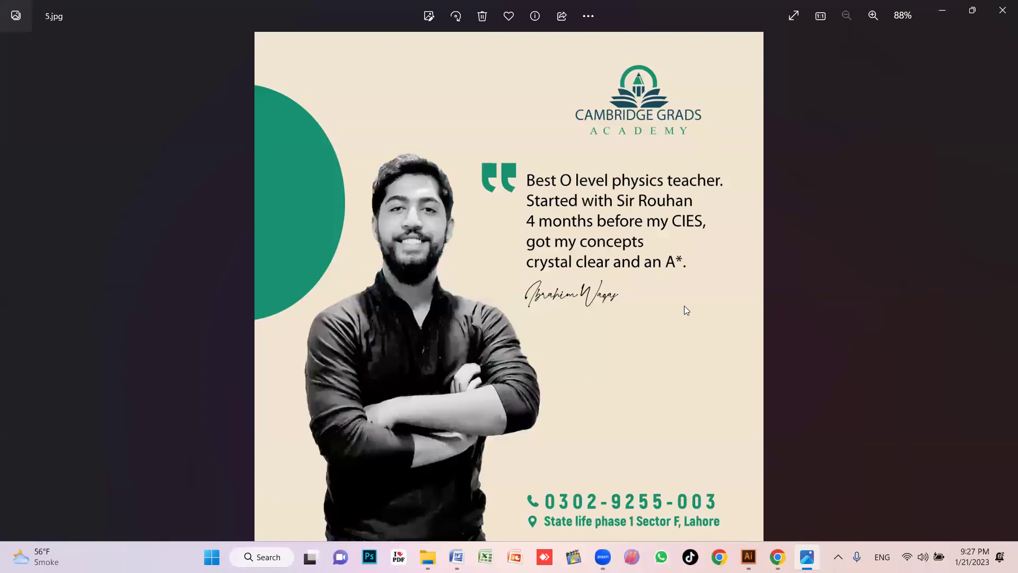
pyautogui.press('Left')
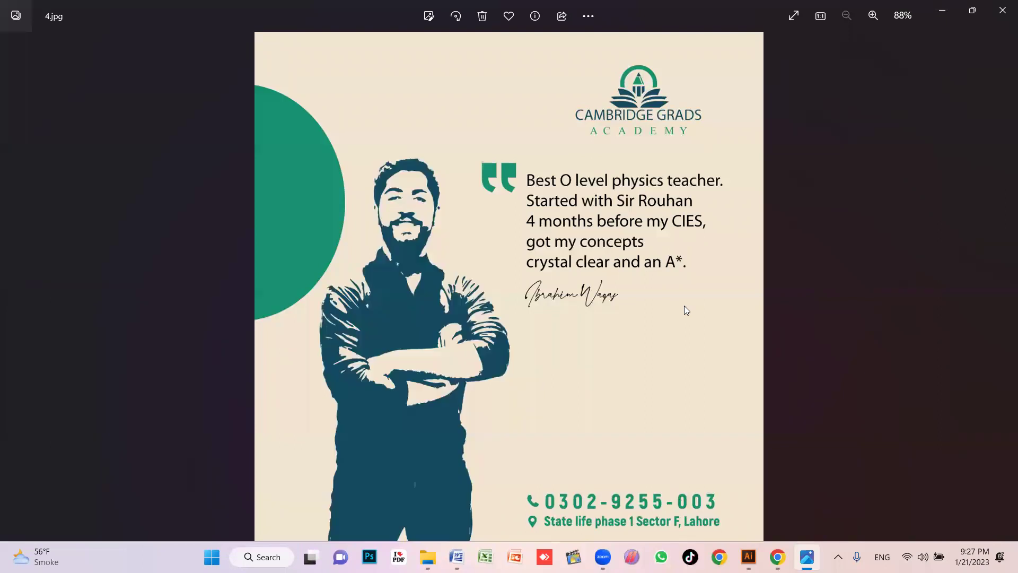
pyautogui.press('Right')
pyautogui.press('Left')
pyautogui.press('Right')
pyautogui.press('Left')
pyautogui.press('Right')
pyautogui.press('Left')
pyautogui.click(1002, 10)
# Return to the Cambridge Grads folder and preview Post 1-01-01
pyautogui.click(649, 407)
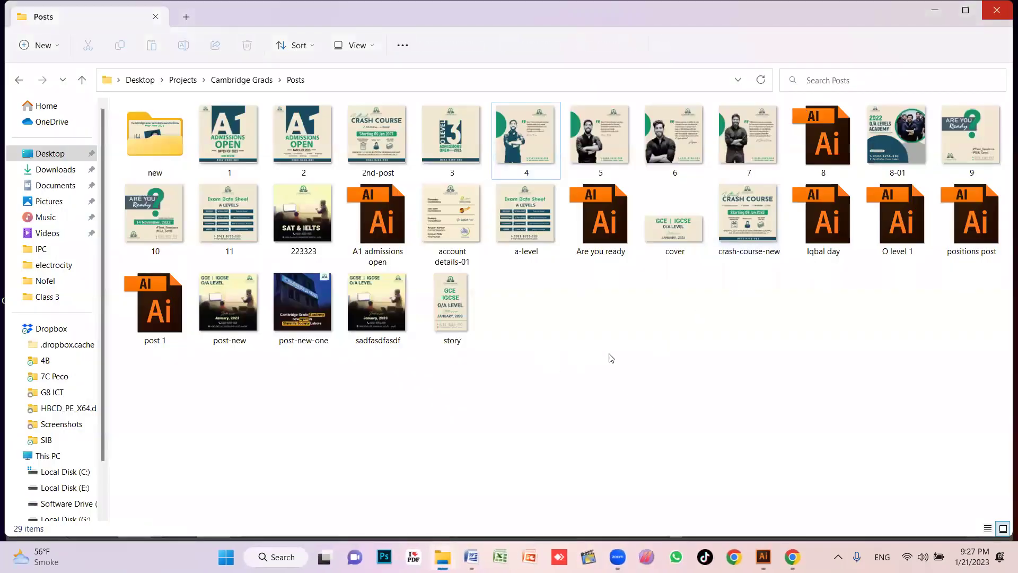
pyautogui.hotkey('alt', 'Up')
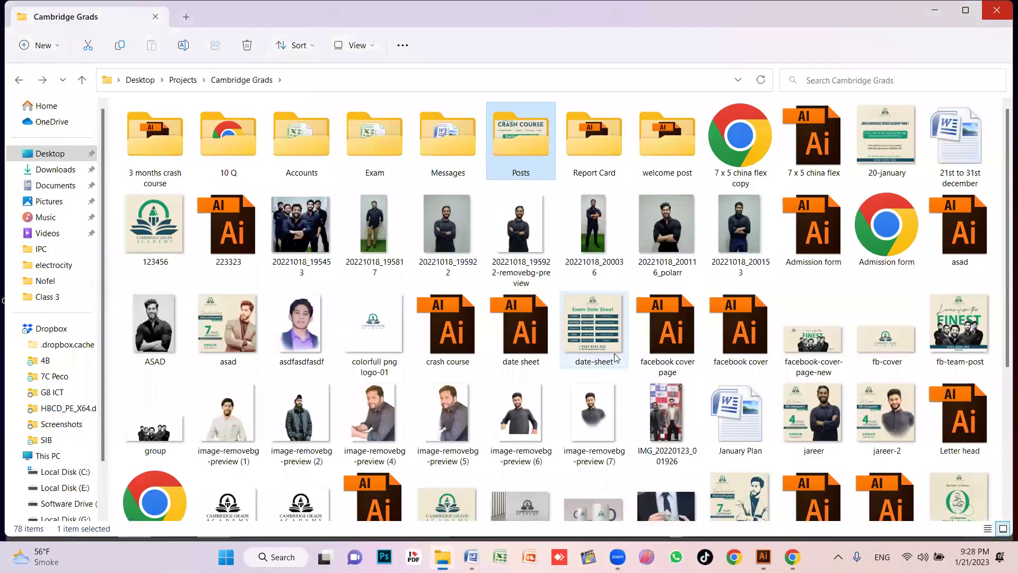
pyautogui.press('Down')
pyautogui.press('Down')
pyautogui.press('Down')
pyautogui.press('Down')
pyautogui.press('Down')
pyautogui.press('Down')
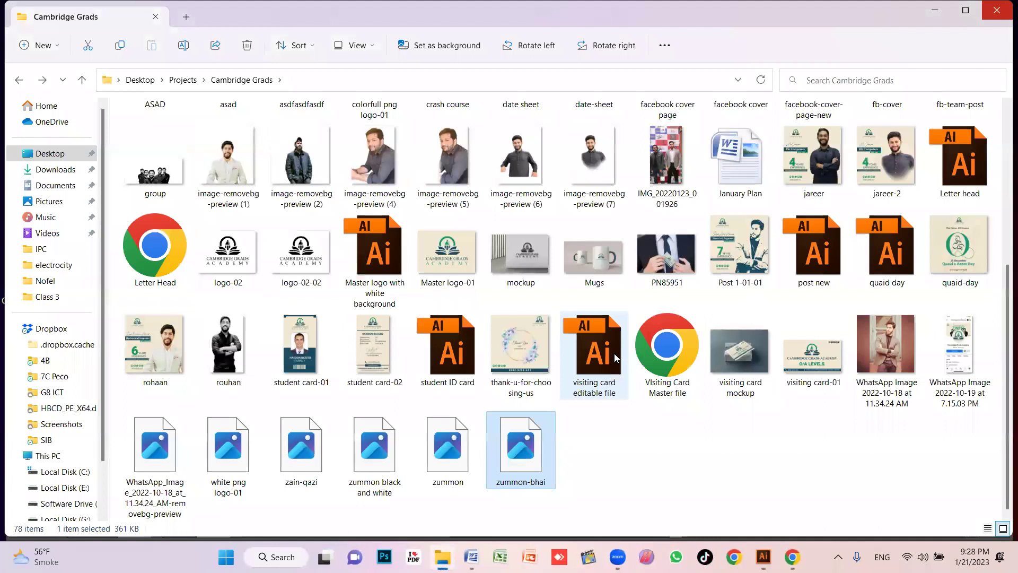
pyautogui.press('Left')
pyautogui.press('Left')
pyautogui.press('Up')
pyautogui.press('Up')
pyautogui.press('Right')
pyautogui.press('Right')
pyautogui.press('Right')
pyautogui.press('Right')
pyautogui.press('Right')
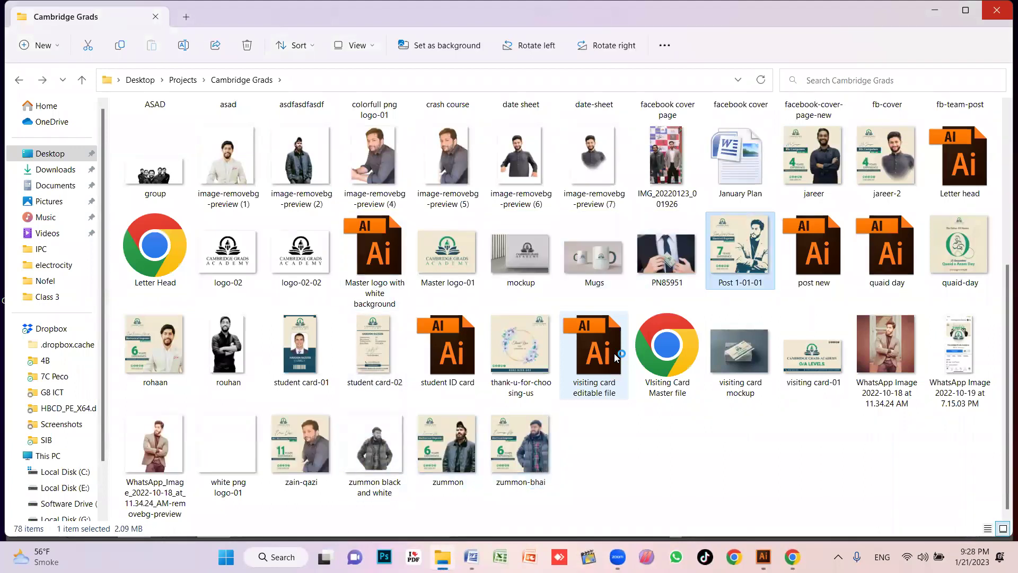
pyautogui.press('Return')
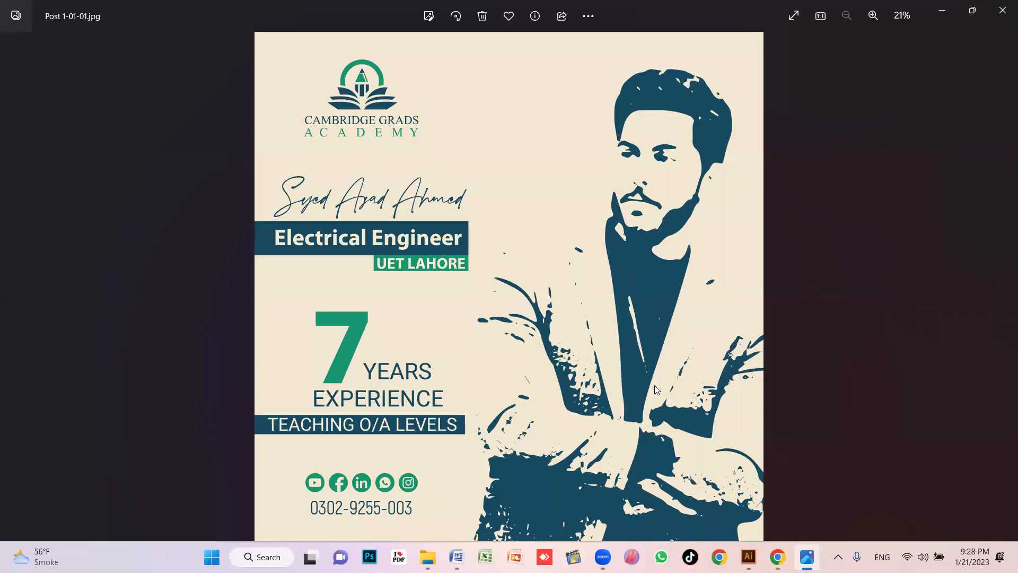
pyautogui.click(1002, 6)
# Try dragging the WhatsApp Image 2022-10-18 photo into Illustrator and dismiss the file-read error
pyautogui.click(875, 355)
pyautogui.moveTo(874, 355); pyautogui.dragTo(622, 270)
pyautogui.press('Return')
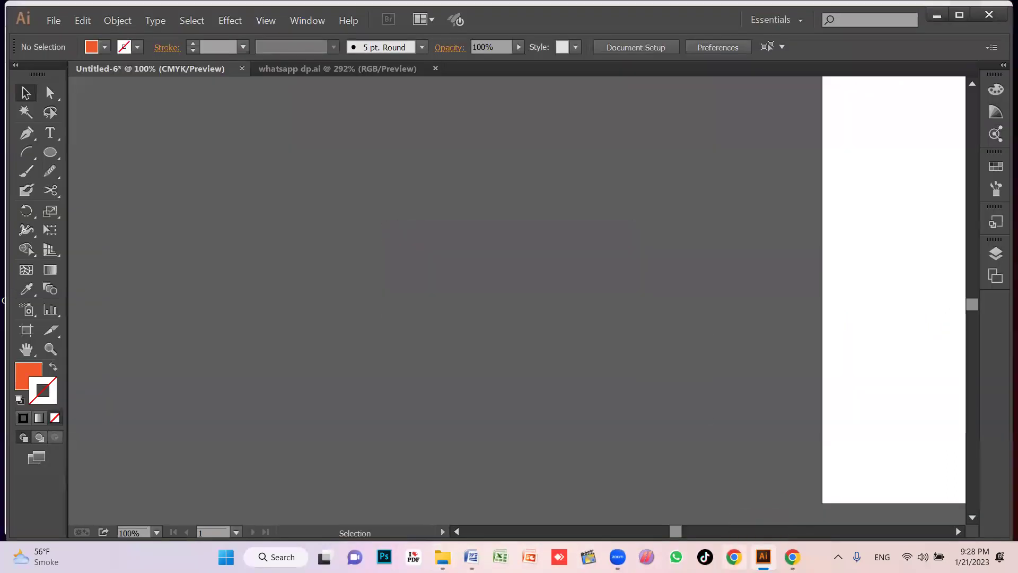
pyautogui.hotkey('alt', 'Tab')
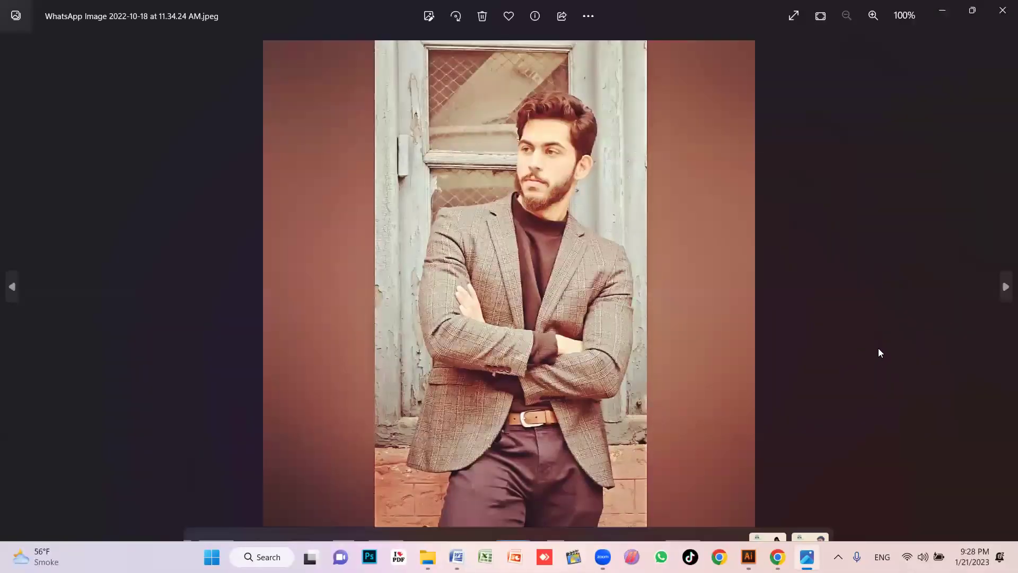
# Snip the WhatsApp photo with the Snipping Tool and paste it into Illustrator
pyautogui.press('super+shift+s')
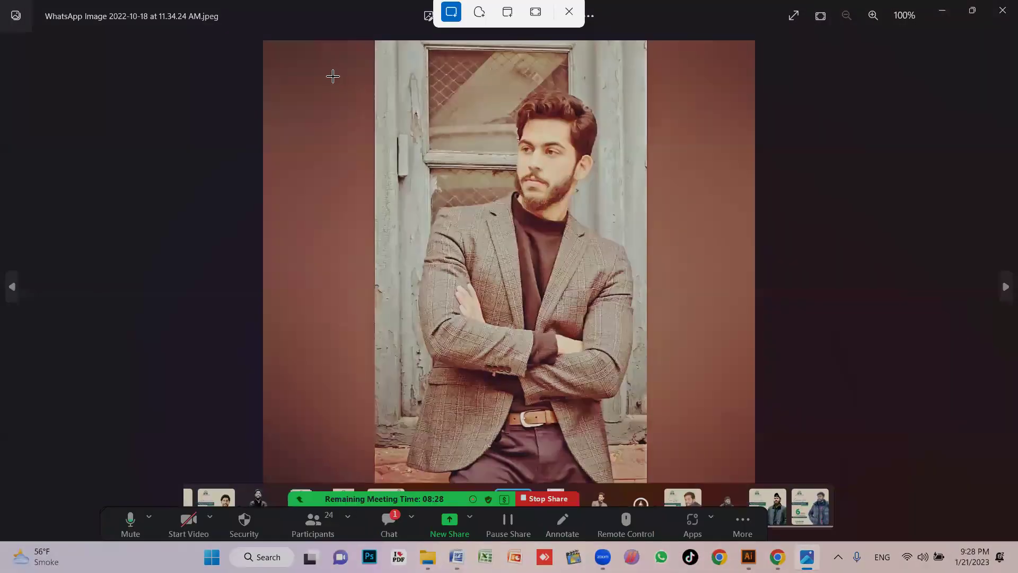
pyautogui.moveTo(331, 78); pyautogui.dragTo(719, 459)
pyautogui.click(1002, 10)
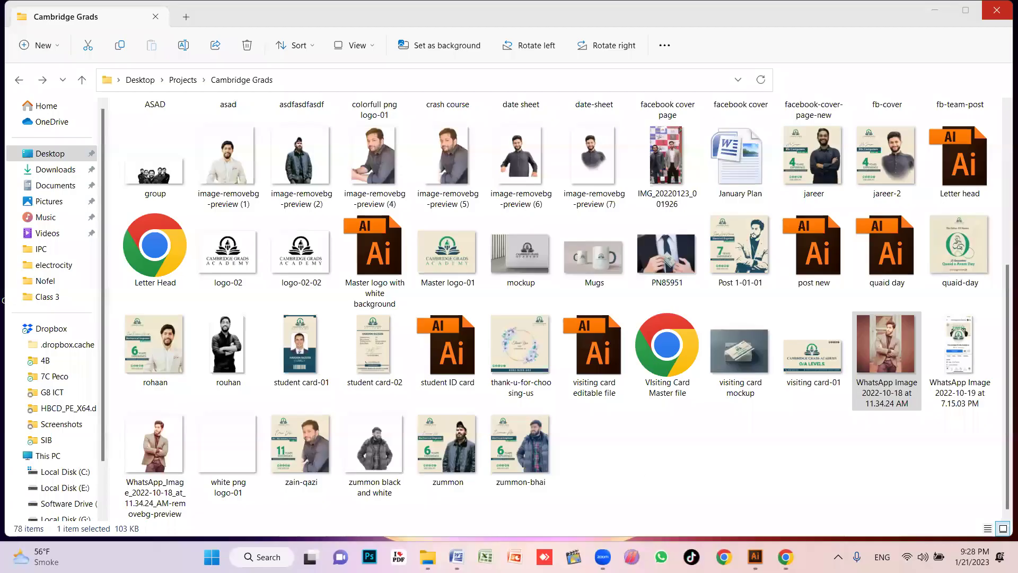
pyautogui.click(997, 9)
pyautogui.hotkey('ctrl', 'v')
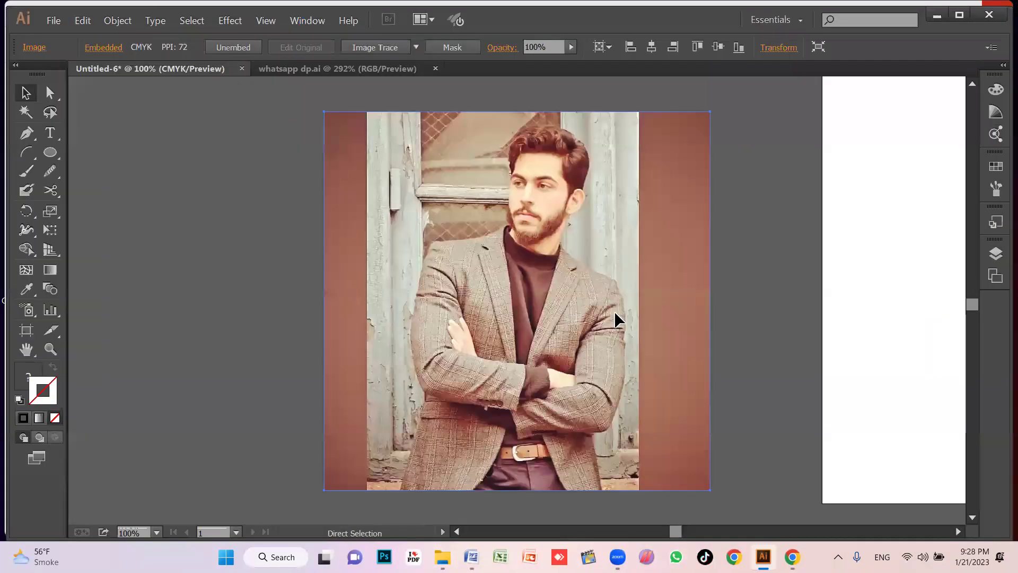
# Zoom out and move the pasted photo onto the Untitled-6 artboard
pyautogui.hotkey('ctrl', '-')
pyautogui.hscroll(3, 392, 361)
pyautogui.moveTo(350, 350); pyautogui.dragTo(711, 323)
pyautogui.scroll(1, 685, 416)
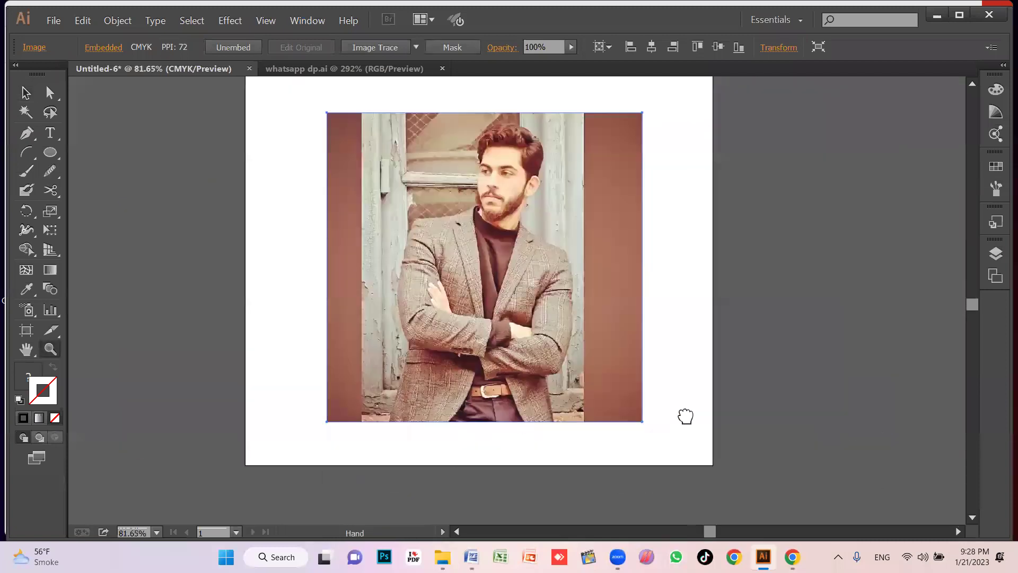
pyautogui.moveTo(686, 416); pyautogui.dragTo(720, 416)
pyautogui.press('v')
pyautogui.moveTo(582, 337); pyautogui.dragTo(588, 332)
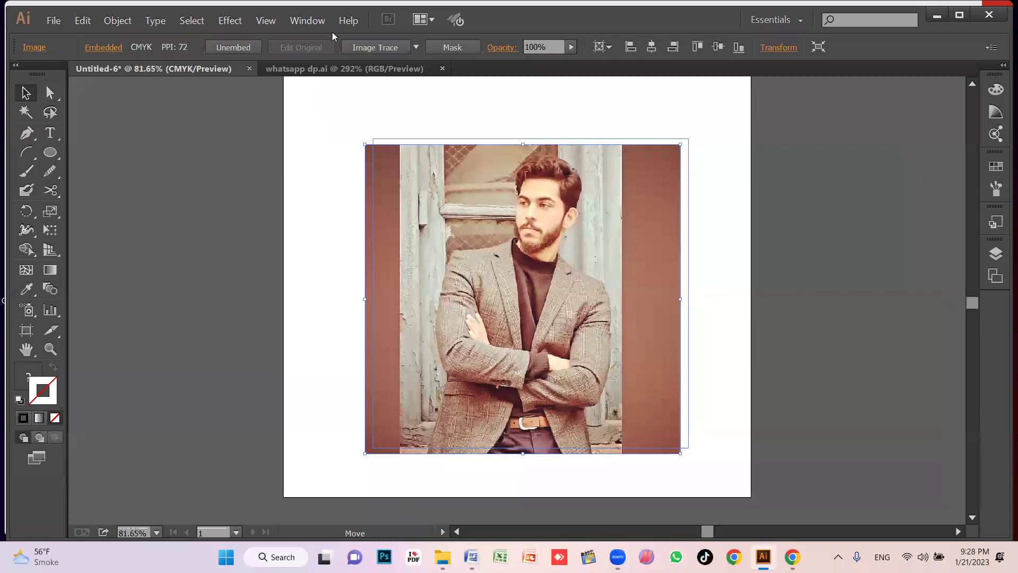
# Try a default black-and-white Image Trace on the portrait, undo it, and show the Window menu
pyautogui.click(374, 48)
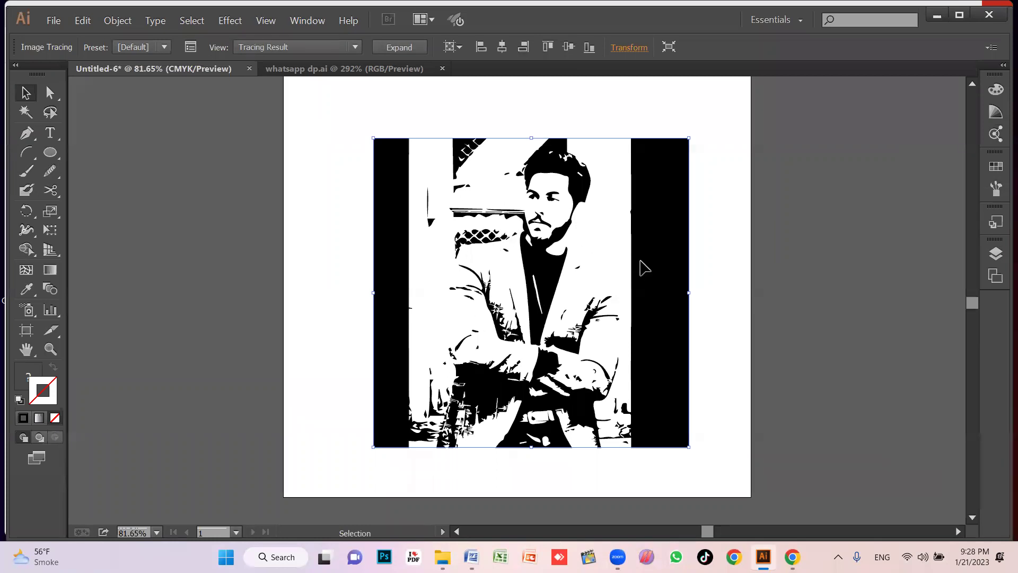
pyautogui.hotkey('ctrl', 'z')
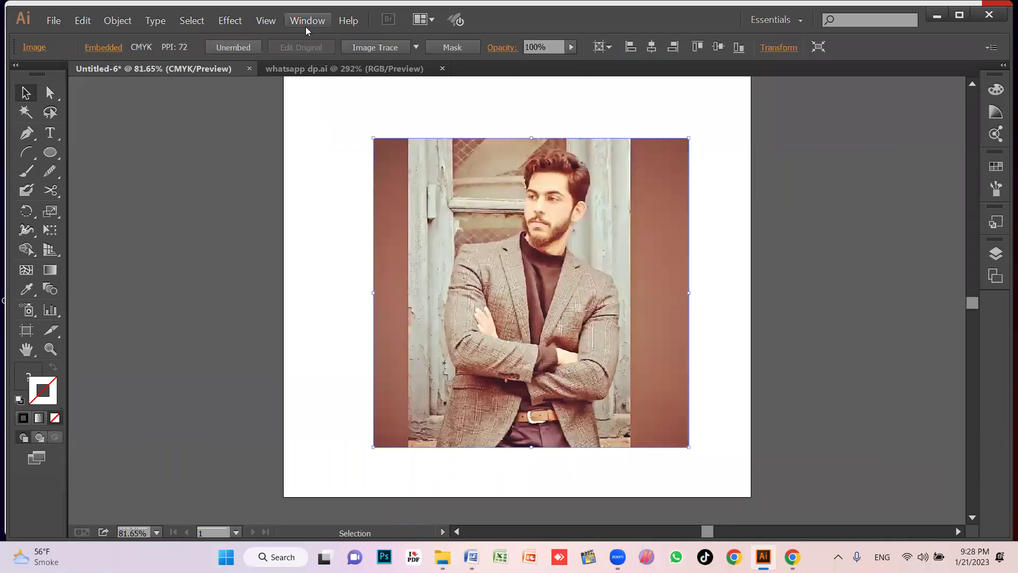
pyautogui.click(307, 22)
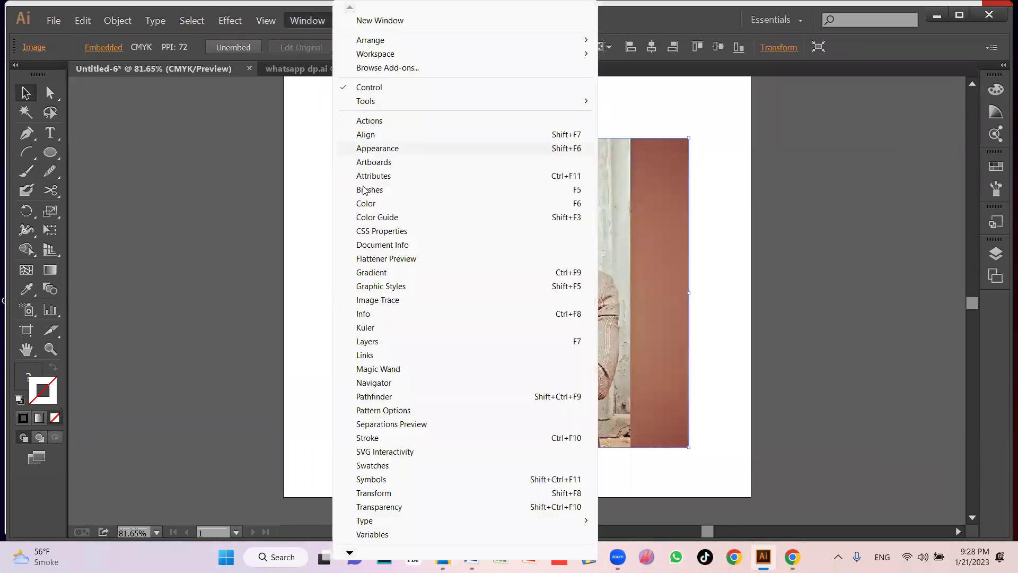
# Preview the Image Trace with threshold 144, paths 79%, corners 12% and higher noise
pyautogui.click(378, 300)
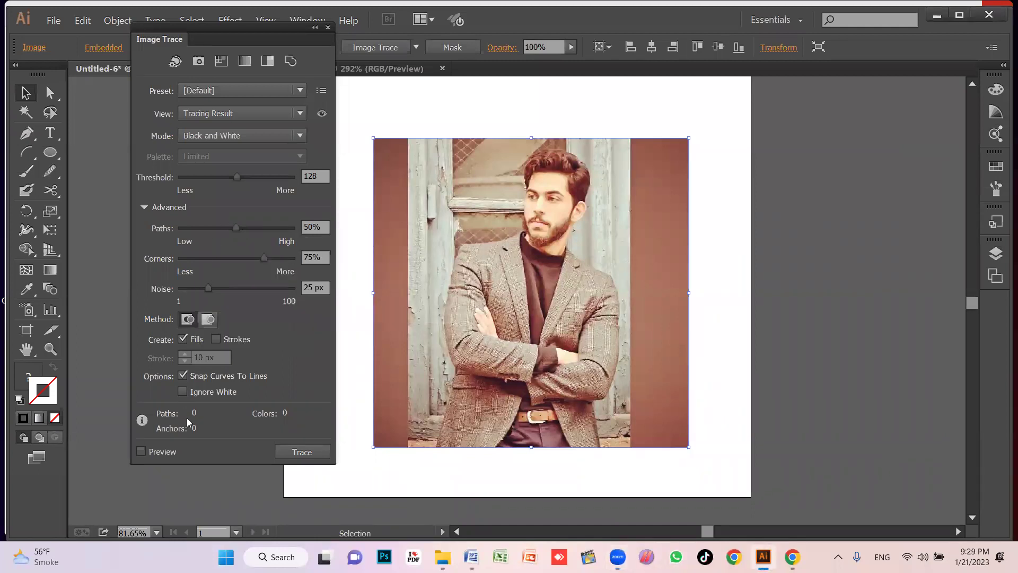
pyautogui.click(140, 452)
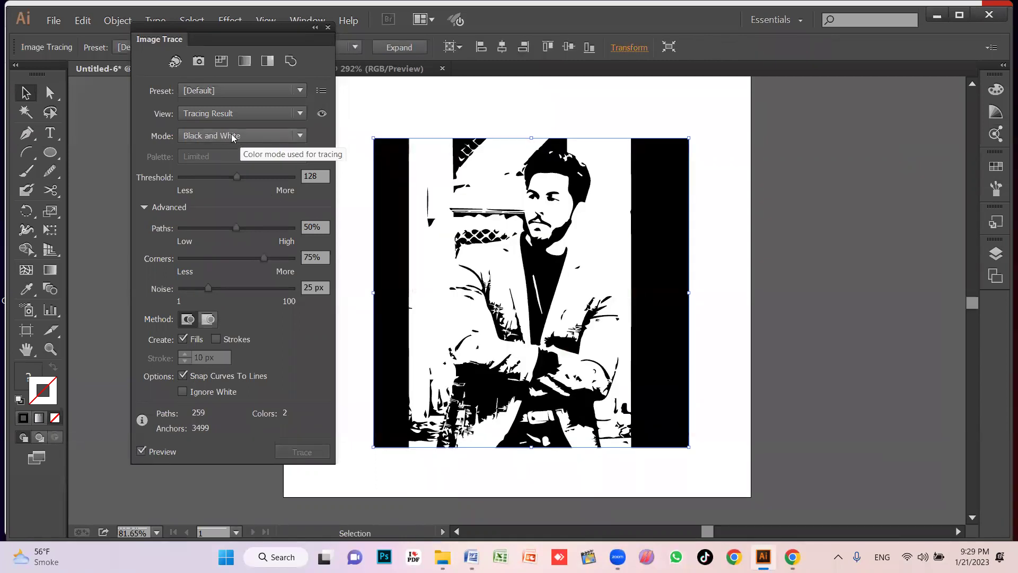
pyautogui.moveTo(240, 178)
pyautogui.mouseDown()
pyautogui.moveTo(261, 178)
pyautogui.moveTo(214, 178)
pyautogui.moveTo(242, 178)
pyautogui.mouseUp()
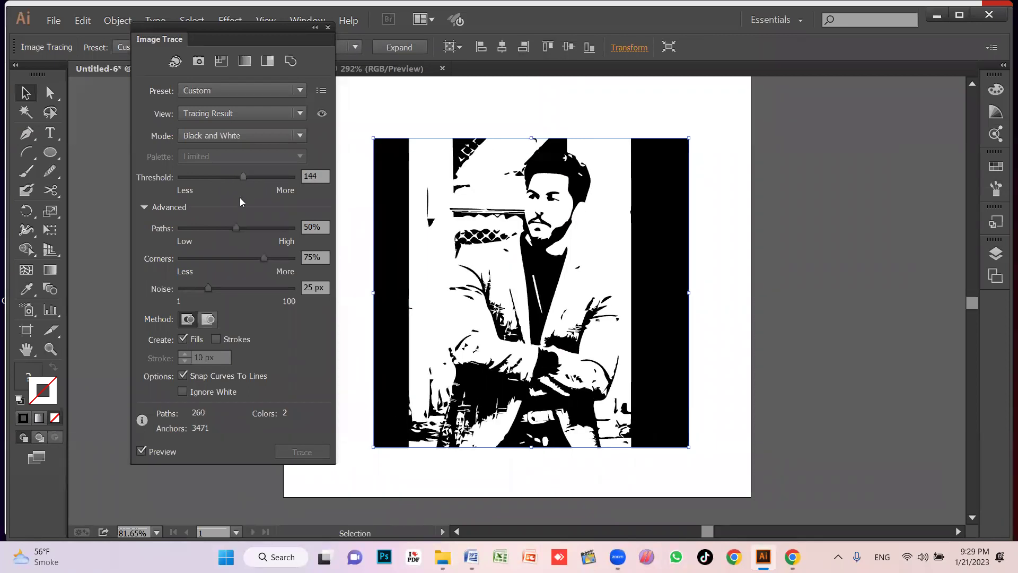
pyautogui.click(237, 228)
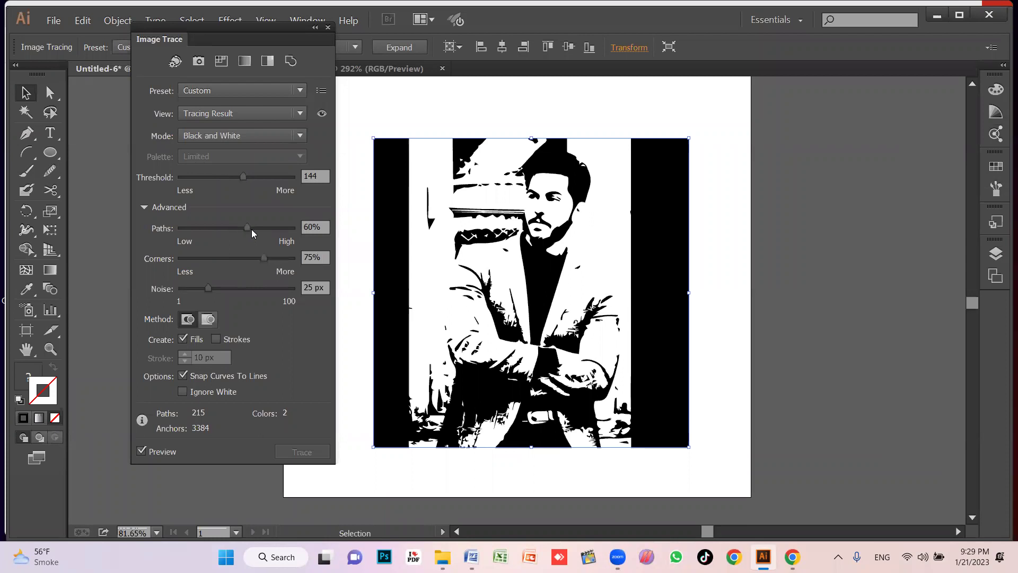
pyautogui.moveTo(252, 230); pyautogui.dragTo(267, 229)
pyautogui.click(239, 259)
pyautogui.moveTo(236, 260); pyautogui.dragTo(194, 260)
pyautogui.moveTo(213, 297); pyautogui.dragTo(260, 289)
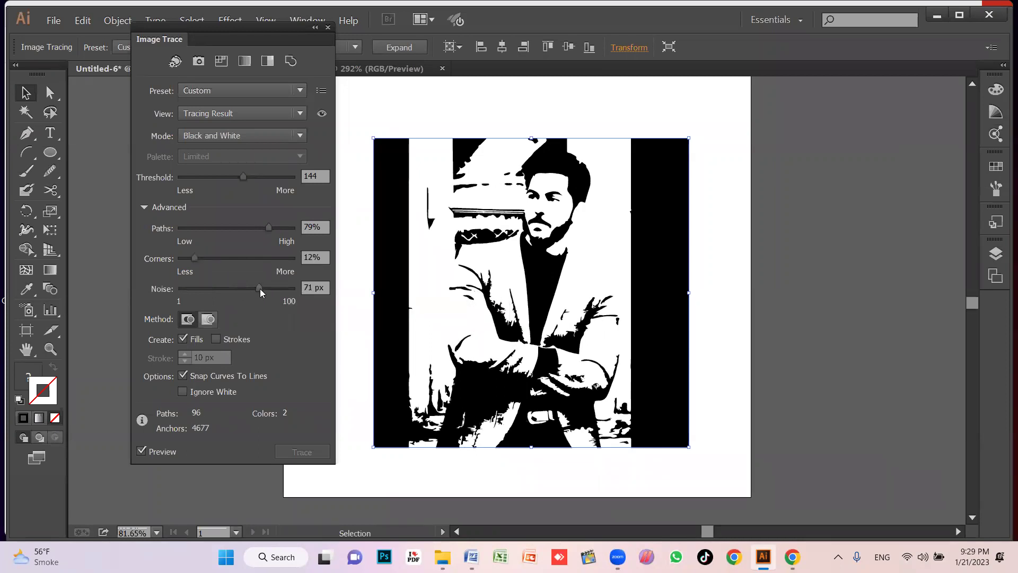
pyautogui.moveTo(264, 289); pyautogui.dragTo(271, 289)
# Adjust trace noise to 94 px with white ignored, leaving a one-colour black trace of 41 paths
pyautogui.moveTo(265, 290); pyautogui.dragTo(182, 290)
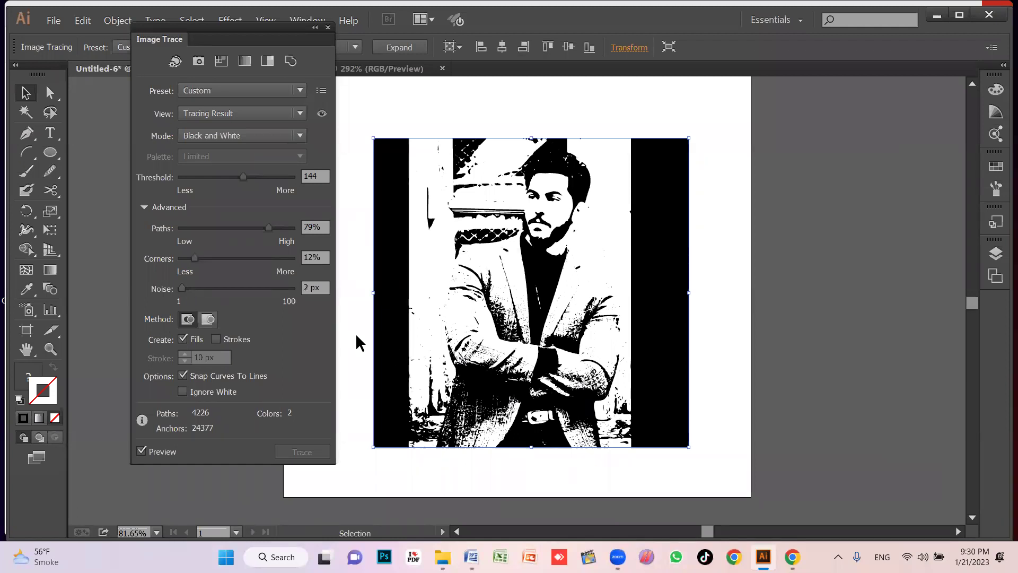
pyautogui.moveTo(211, 290); pyautogui.dragTo(285, 290)
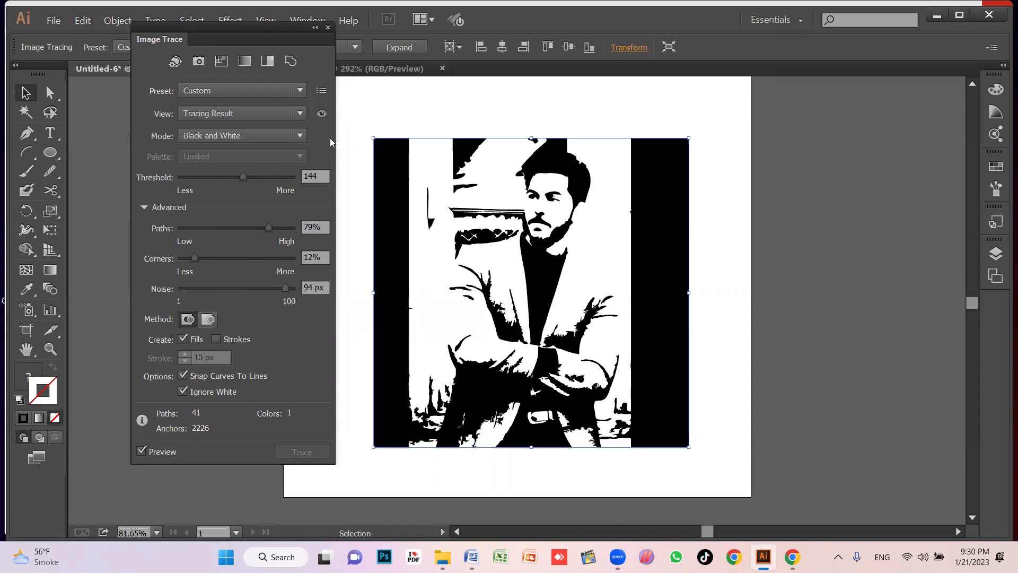
# Expand the trace and delete the black side-bar compound path
pyautogui.click(327, 29)
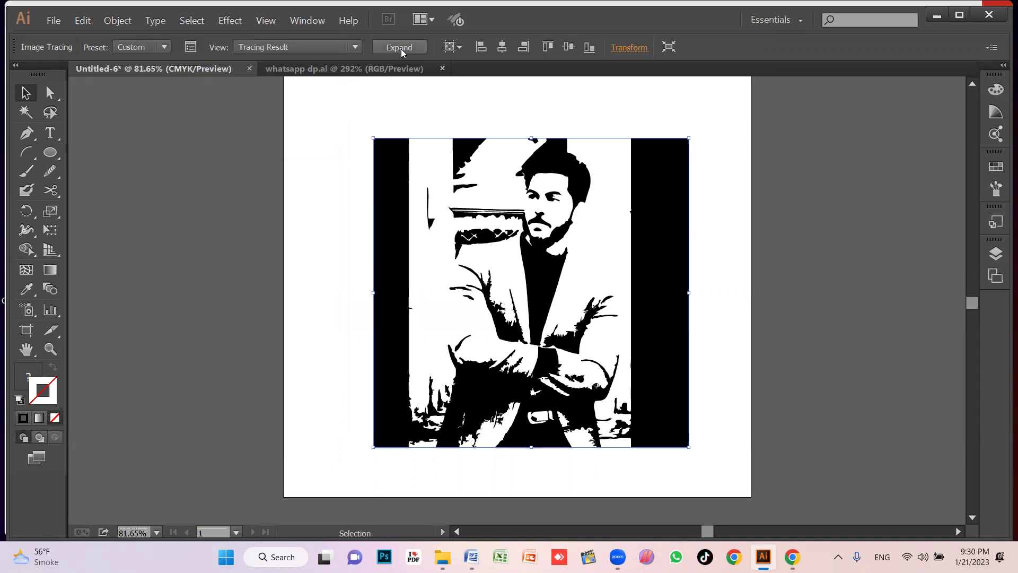
pyautogui.click(402, 46)
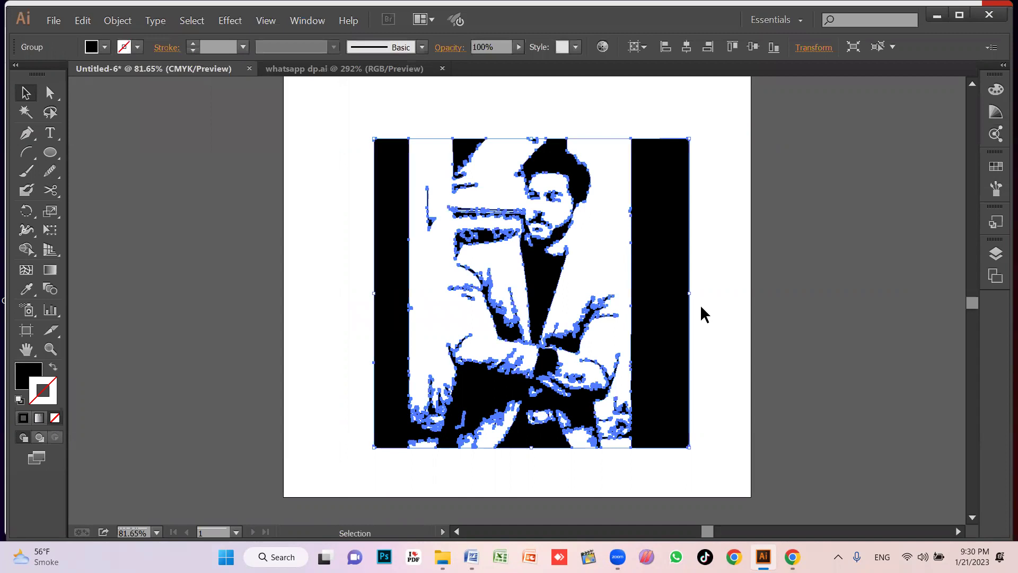
pyautogui.doubleClick(681, 300)
pyautogui.click(661, 291)
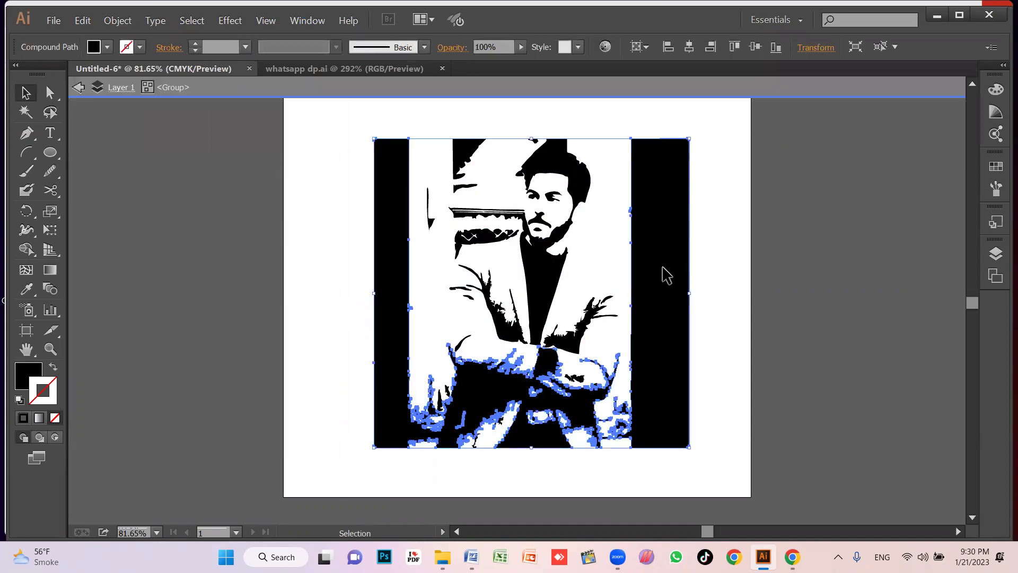
pyautogui.doubleClick(664, 273)
pyautogui.moveTo(666, 268); pyautogui.dragTo(678, 272)
pyautogui.press('Delete')
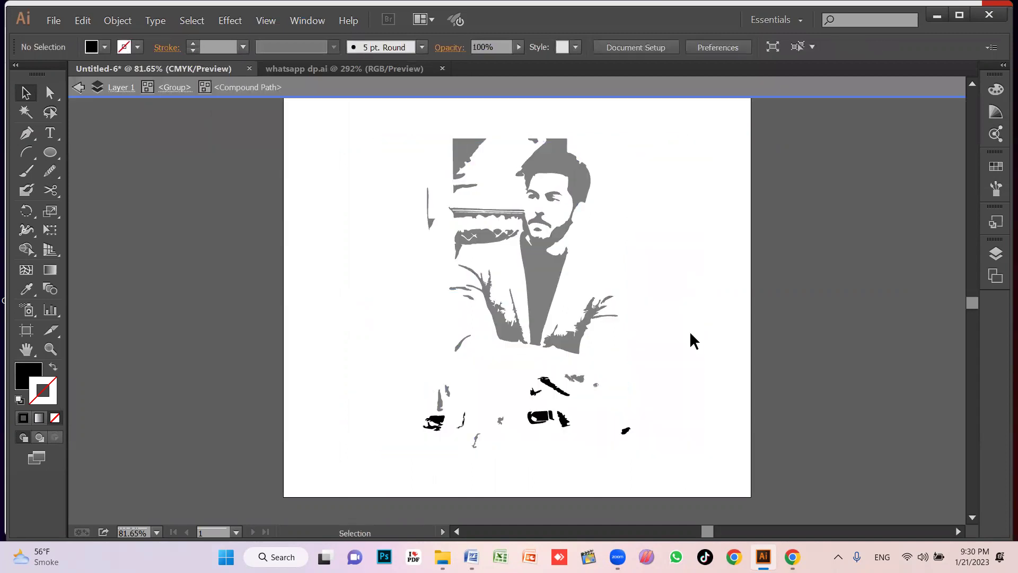
# Delete the top-left triangle and stray head and body fragments, then exit the group
pyautogui.click(563, 93)
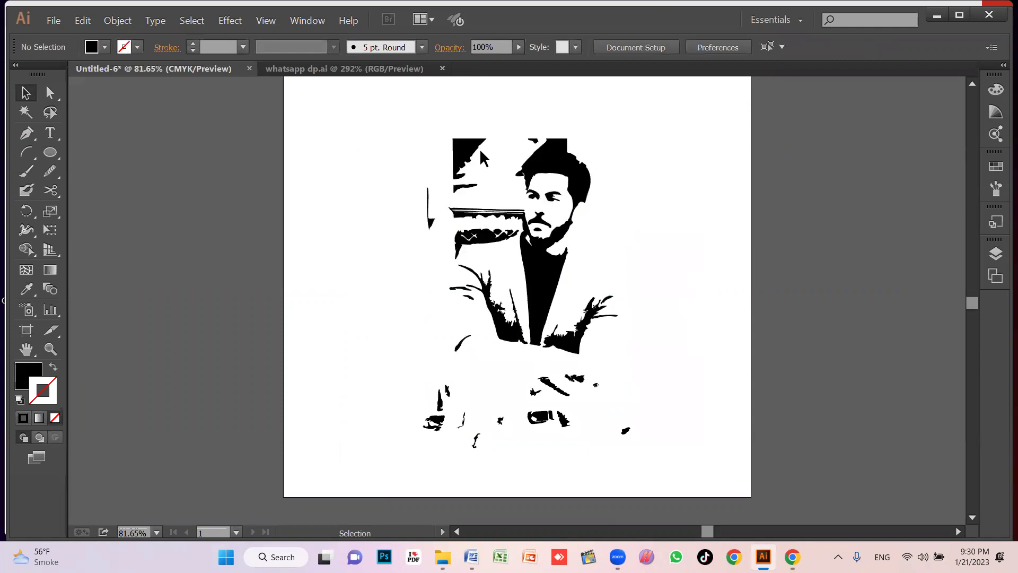
pyautogui.click(460, 157)
pyautogui.press('Delete')
pyautogui.moveTo(387, 154); pyautogui.dragTo(660, 231)
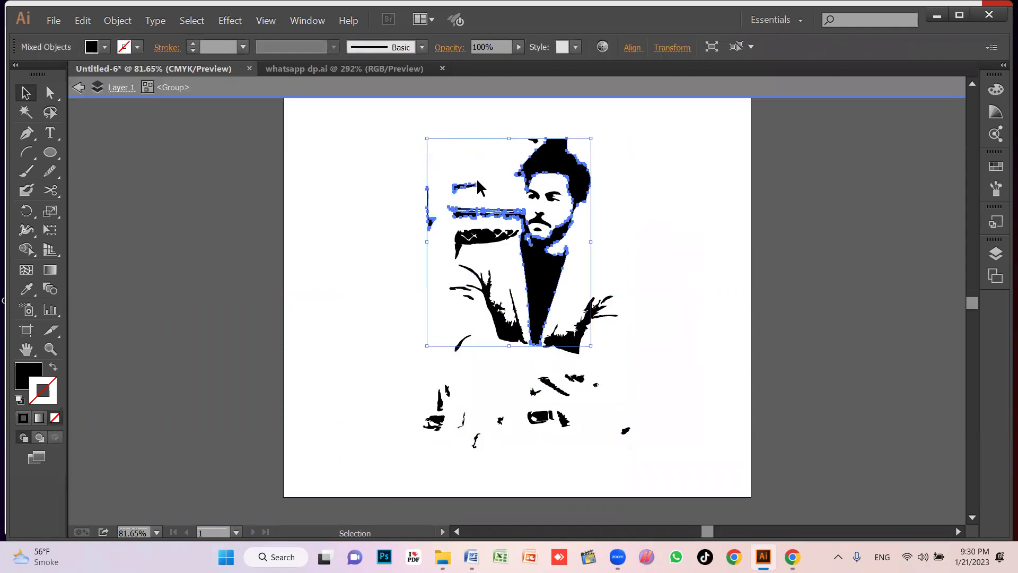
pyautogui.press('Delete')
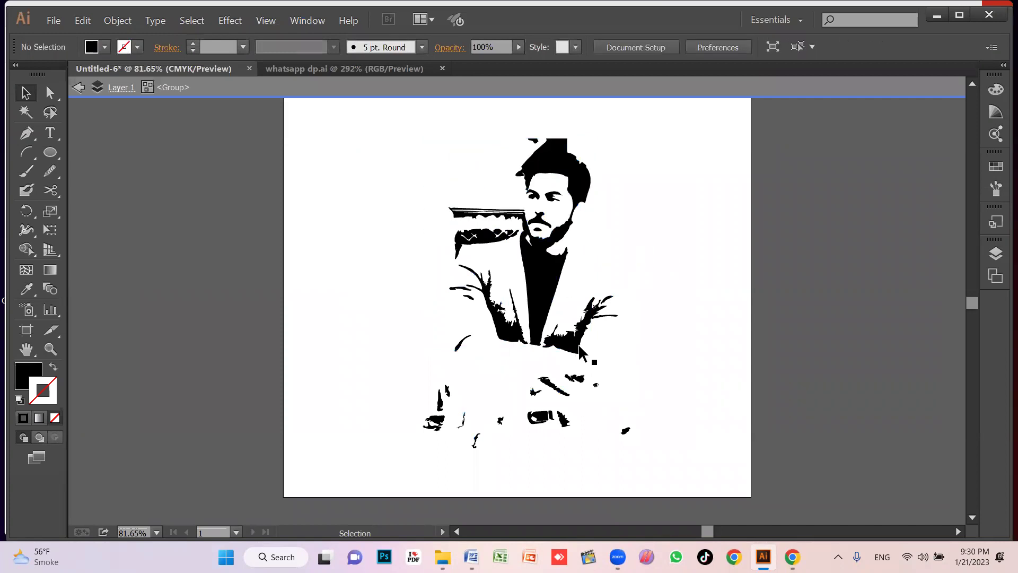
pyautogui.doubleClick(621, 251)
# Fill the traced portrait green from the Fill swatches
pyautogui.click(535, 308)
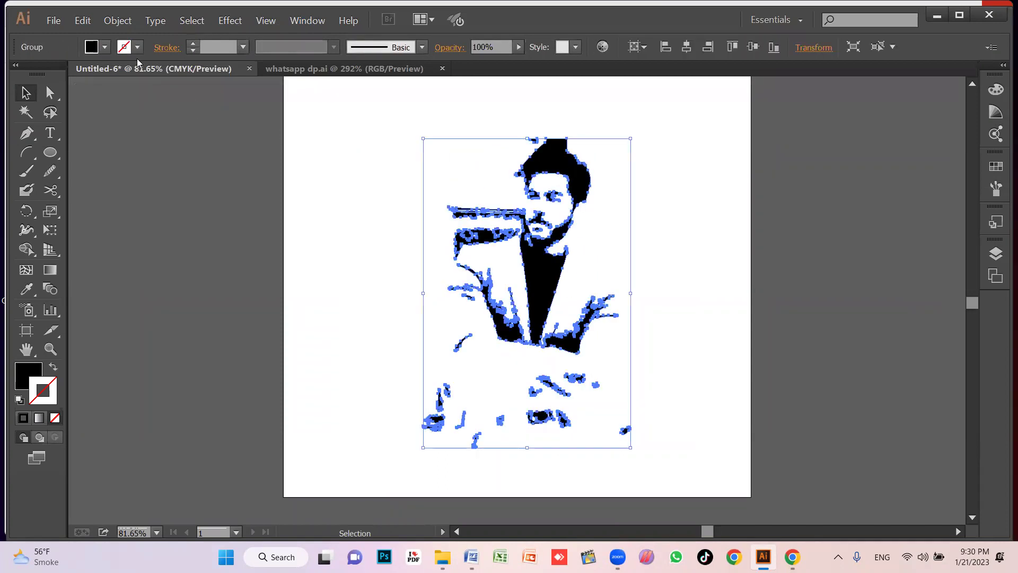
pyautogui.click(104, 46)
pyautogui.click(183, 75)
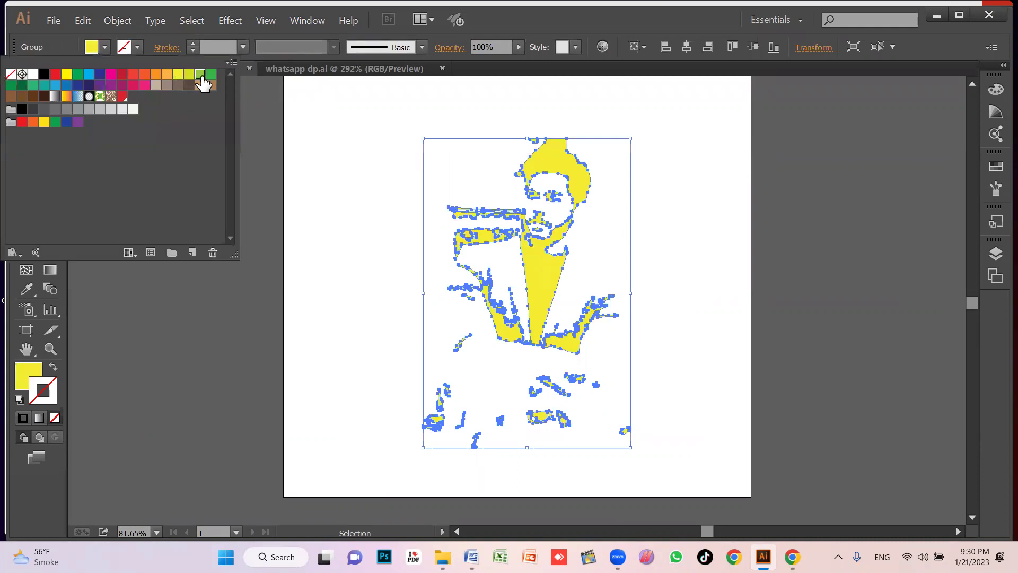
pyautogui.click(201, 77)
# Marquee-select the whole traced portrait group and delete it
pyautogui.click(779, 322)
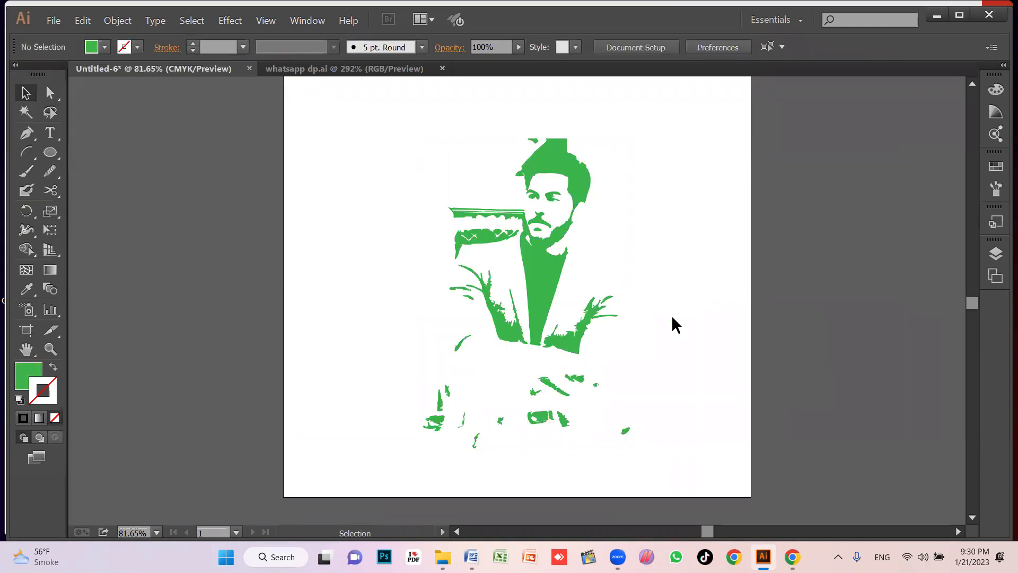
pyautogui.moveTo(785, 391); pyautogui.dragTo(426, 223)
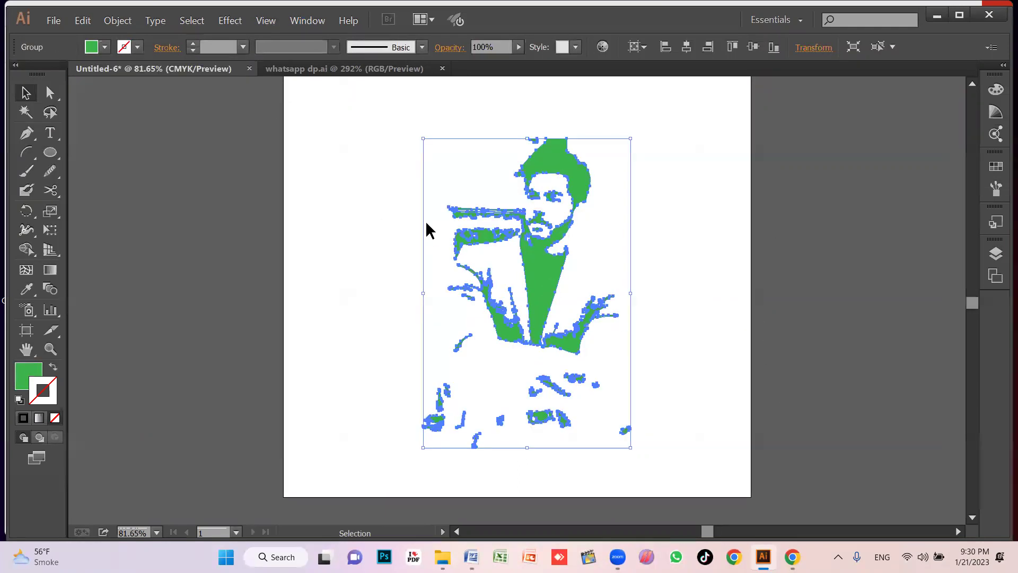
pyautogui.press('Delete')
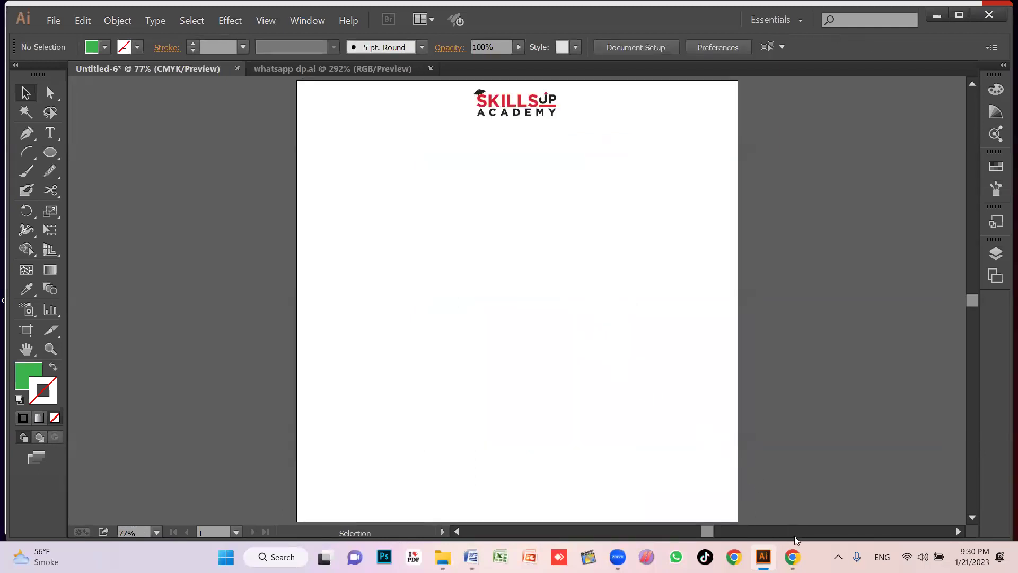
# Switch to Chrome and browse the Google Images results for 'social media icons'
pyautogui.click(792, 556)
pyautogui.scroll(-4, 684, 318)
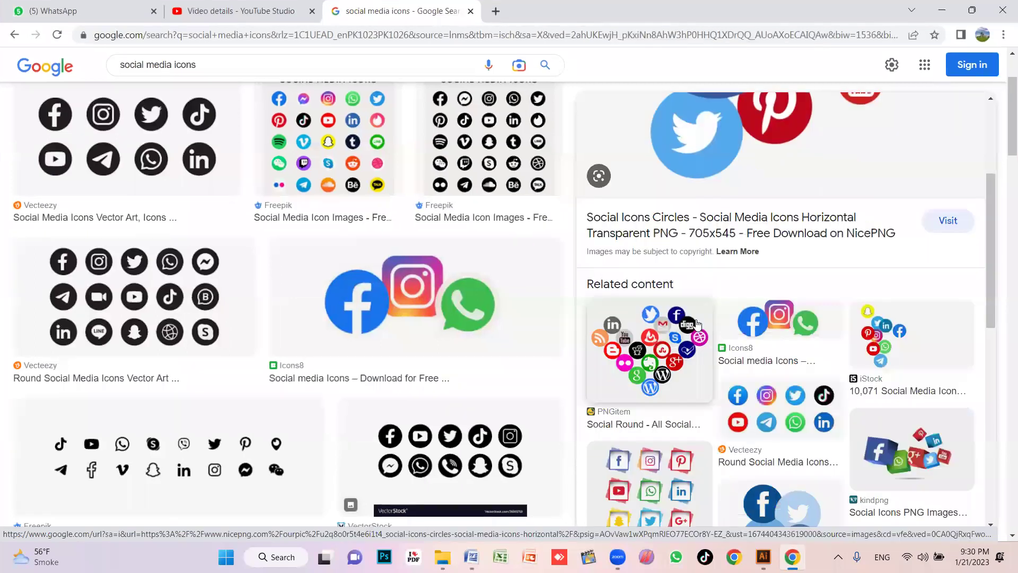
pyautogui.scroll(3, 313, 330)
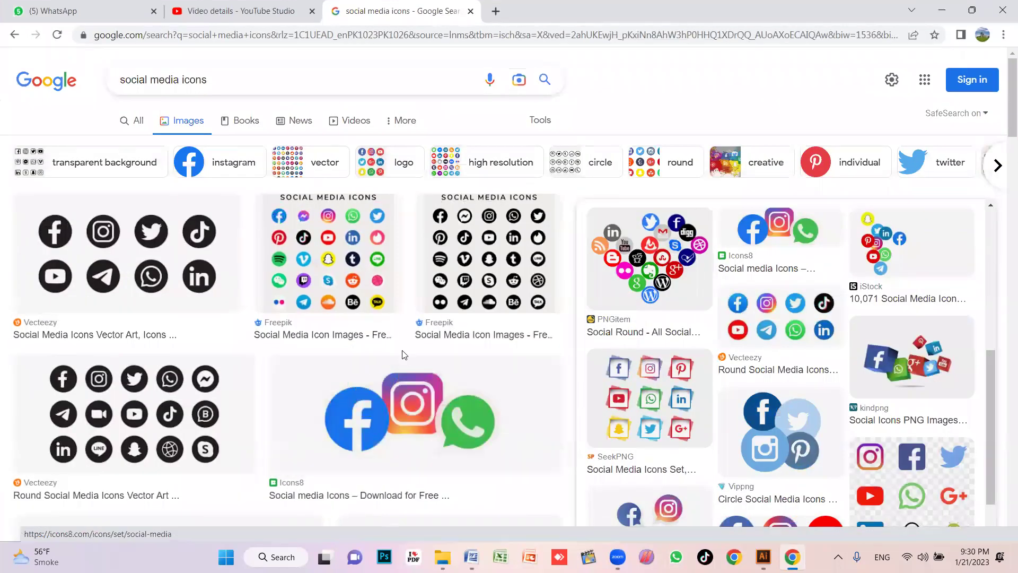
pyautogui.scroll(-5, 540, 324)
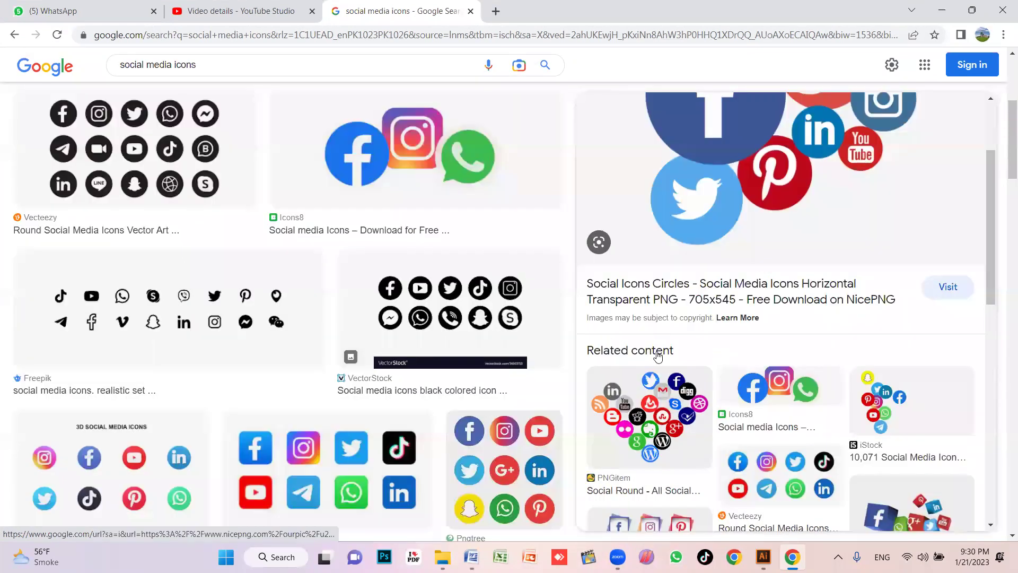
pyautogui.scroll(5, 372, 339)
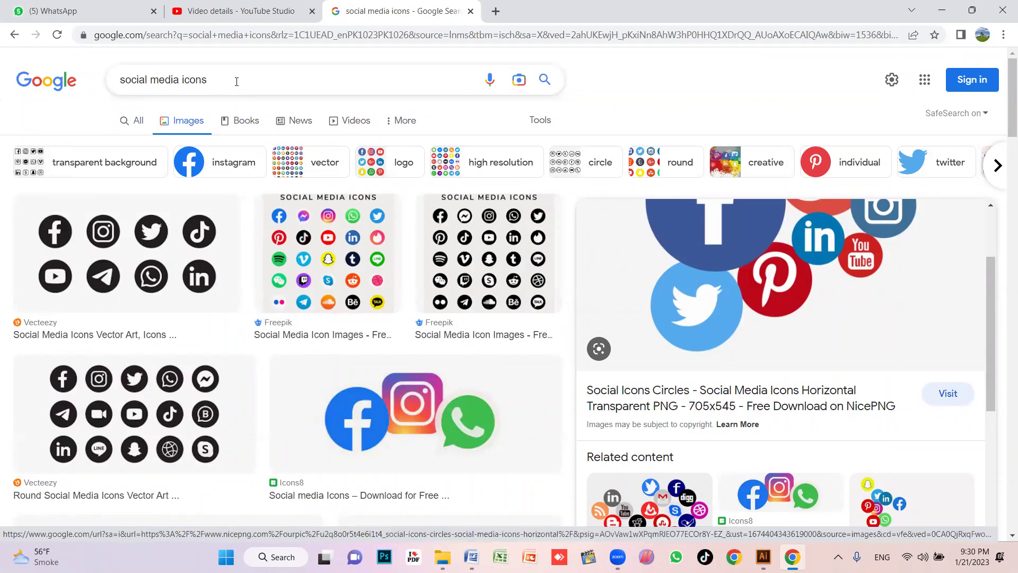
# Search Google Images for 'islamic background' and scroll through the results
pyautogui.press('/')
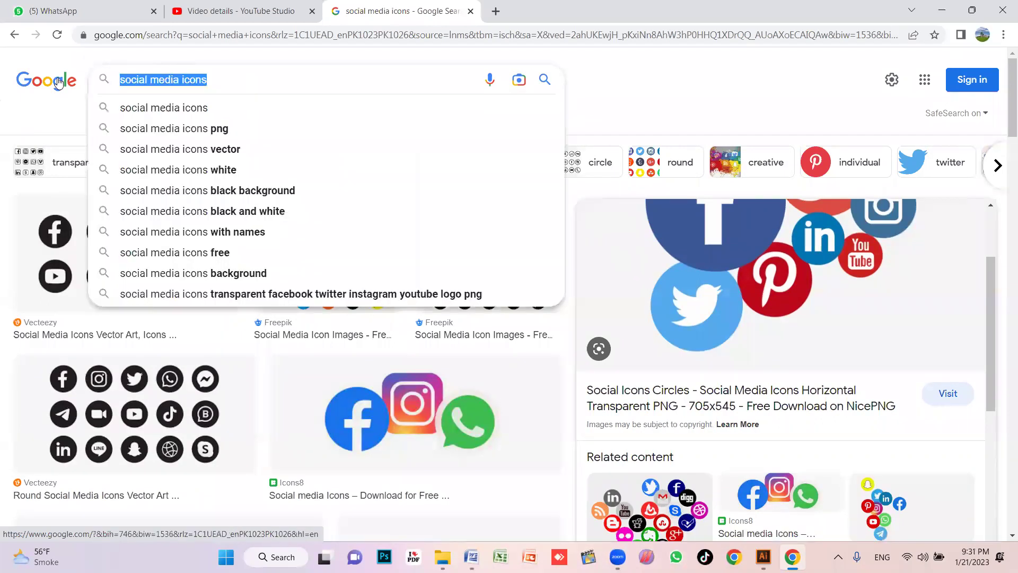
pyautogui.write('islma')
pyautogui.press('BackSpace')
pyautogui.press('BackSpace')
pyautogui.write('amic po')
pyautogui.press('BackSpace')
pyautogui.press('BackSpace')
pyautogui.write('posters')
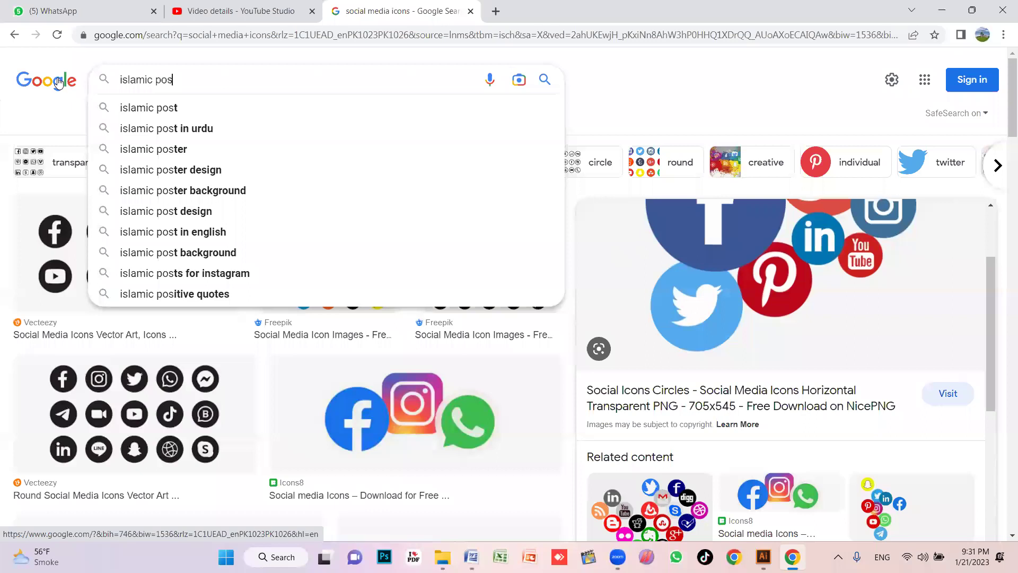
pyautogui.press('BackSpace')
pyautogui.press('BackSpace')
pyautogui.press('BackSpace')
pyautogui.press('BackSpace')
pyautogui.press('BackSpace')
pyautogui.press('BackSpace')
pyautogui.press('BackSpace')
pyautogui.write('background')
pyautogui.press('Return')
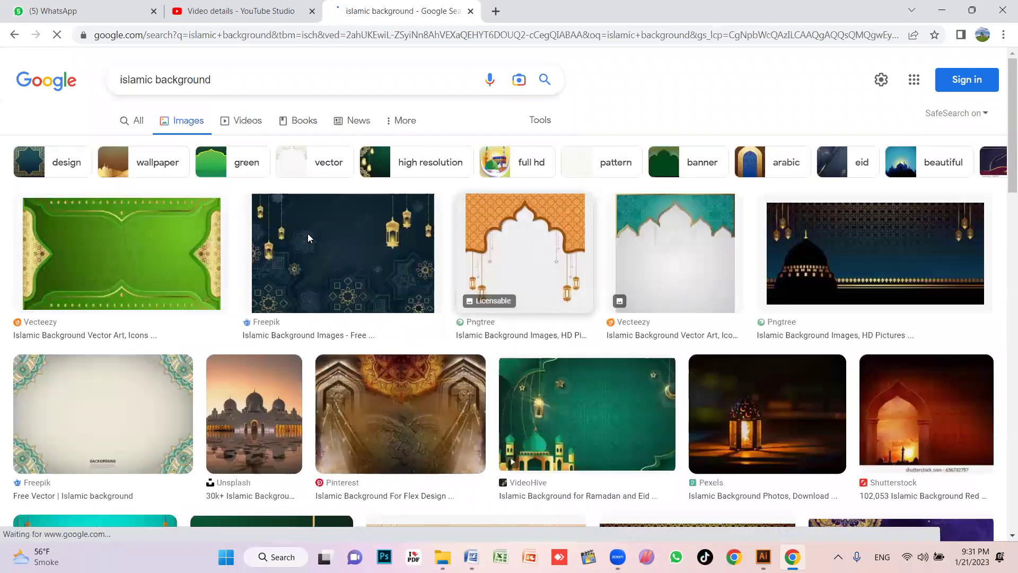
pyautogui.scroll(-5, 749, 304)
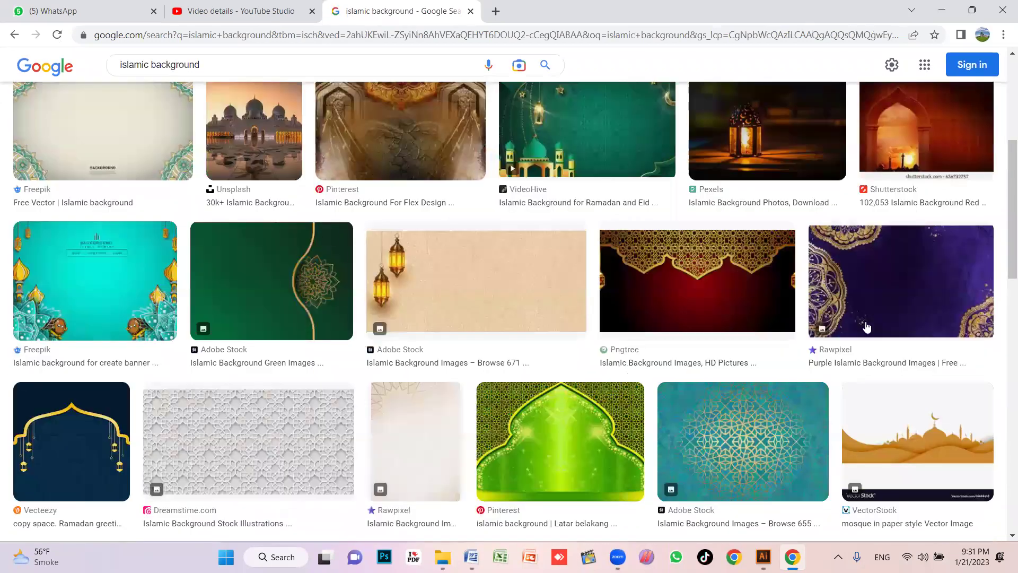
pyautogui.scroll(-5, 865, 326)
pyautogui.scroll(-3, 418, 271)
pyautogui.scroll(13, 418, 273)
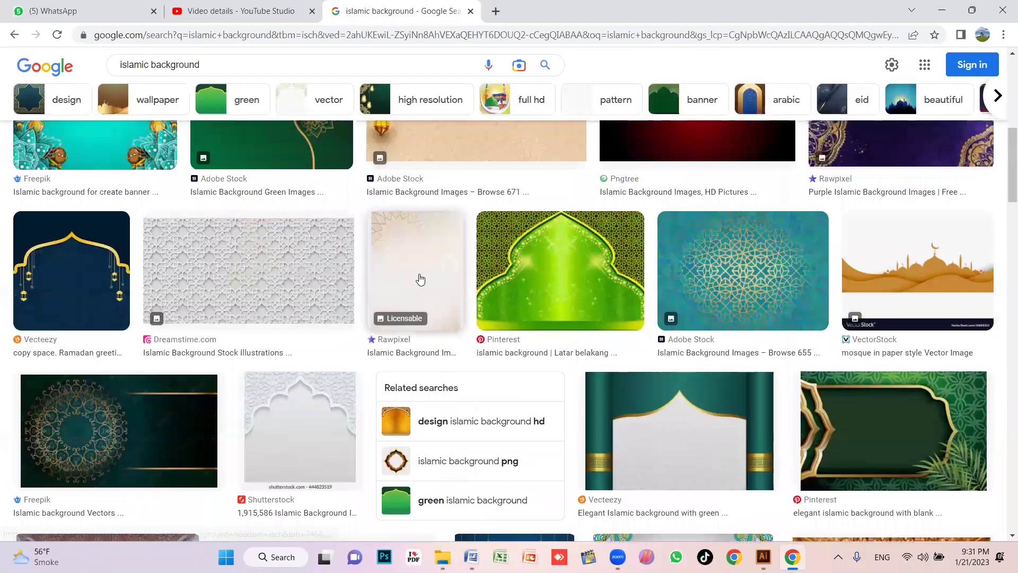
pyautogui.scroll(1, 353, 260)
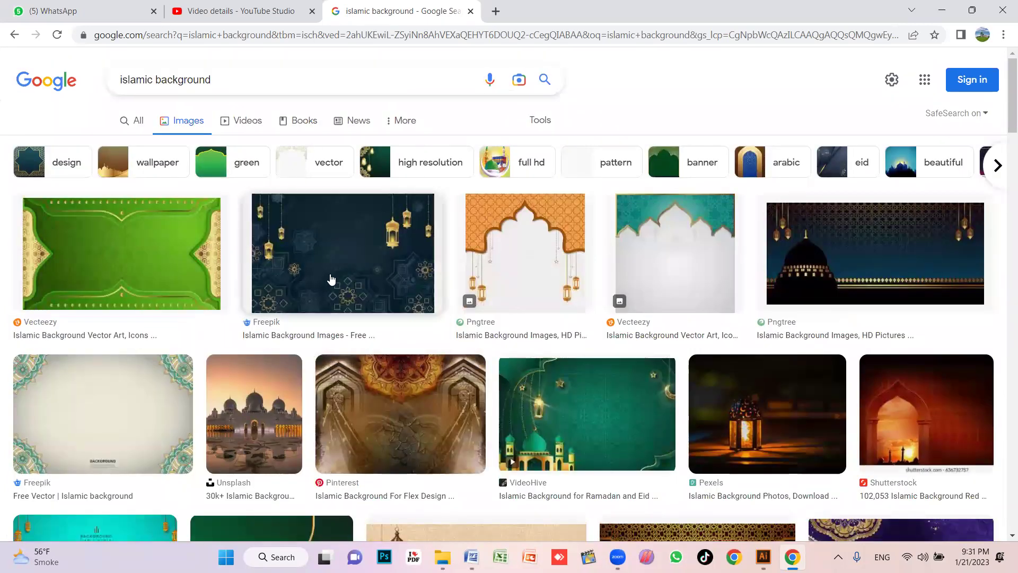
# Filter the results to Large images using Tools > Size
pyautogui.click(548, 122)
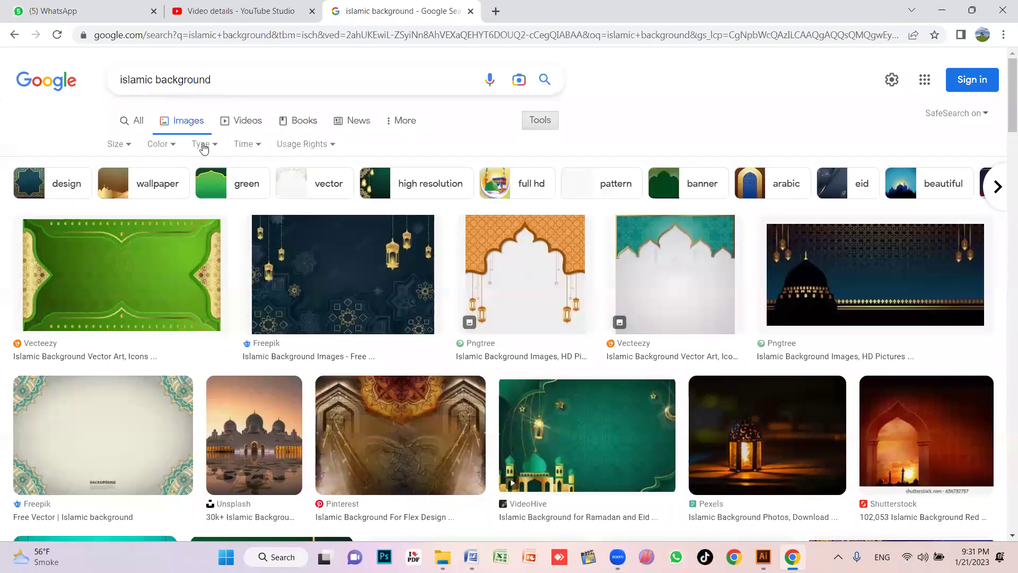
pyautogui.click(124, 146)
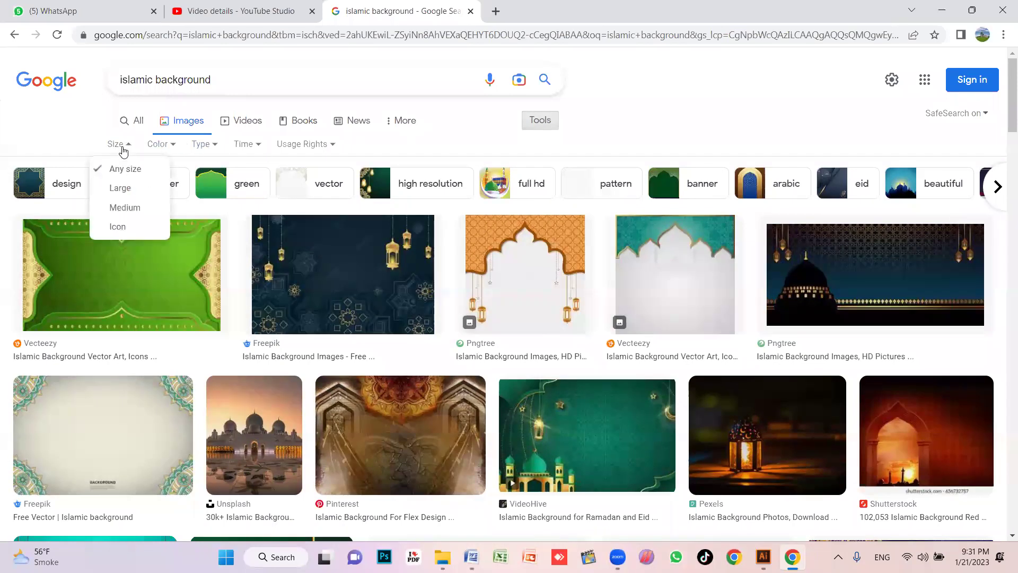
pyautogui.click(129, 190)
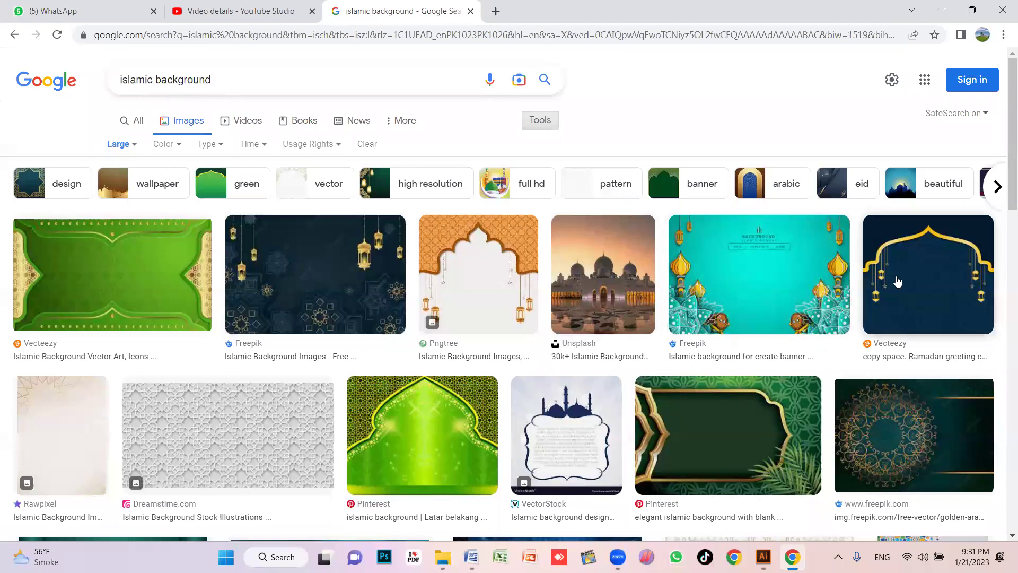
# Filter by colour Red, then switch the Color filter to Yellow and browse
pyautogui.click(178, 145)
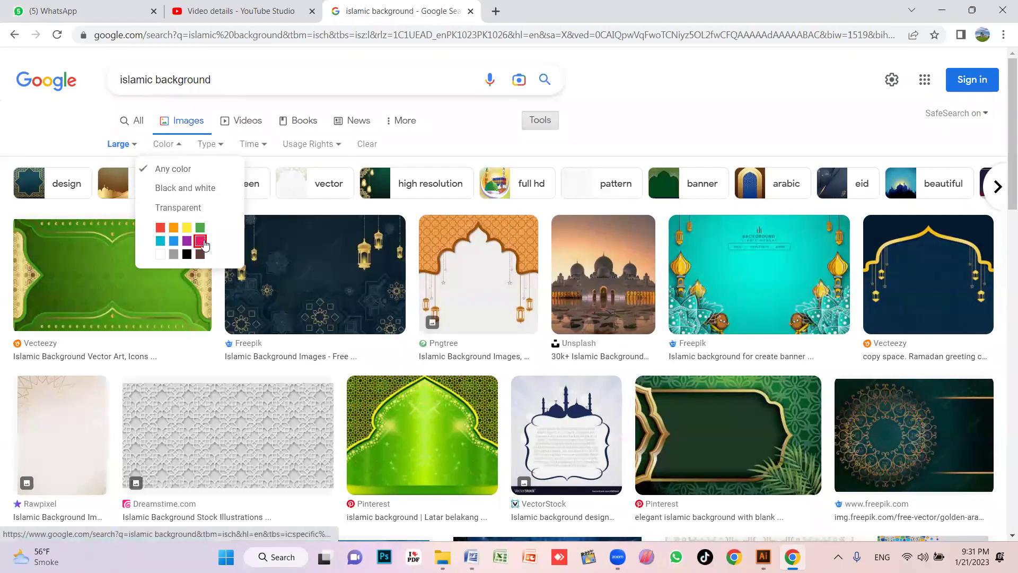
pyautogui.click(160, 229)
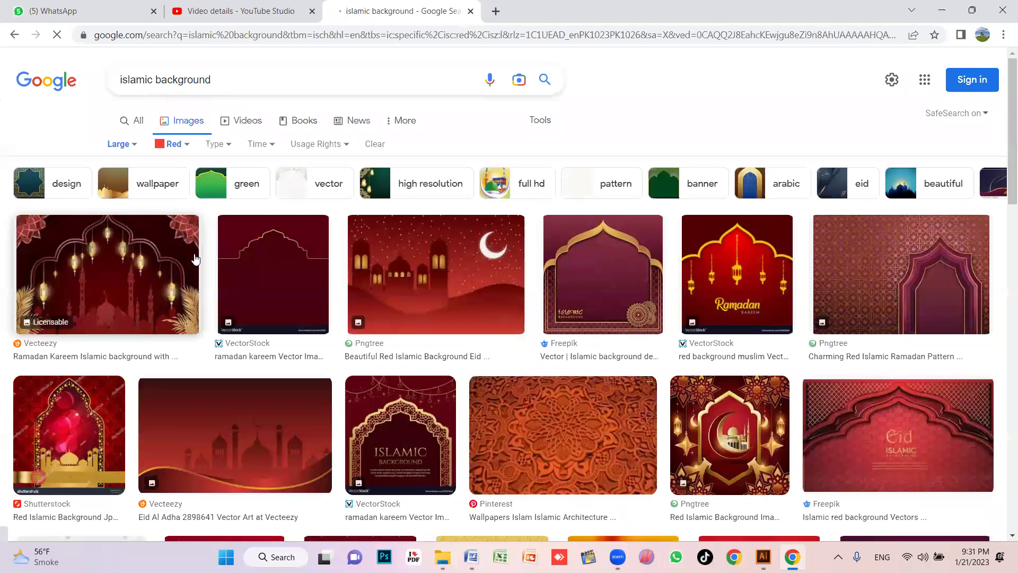
pyautogui.scroll(-5, 618, 320)
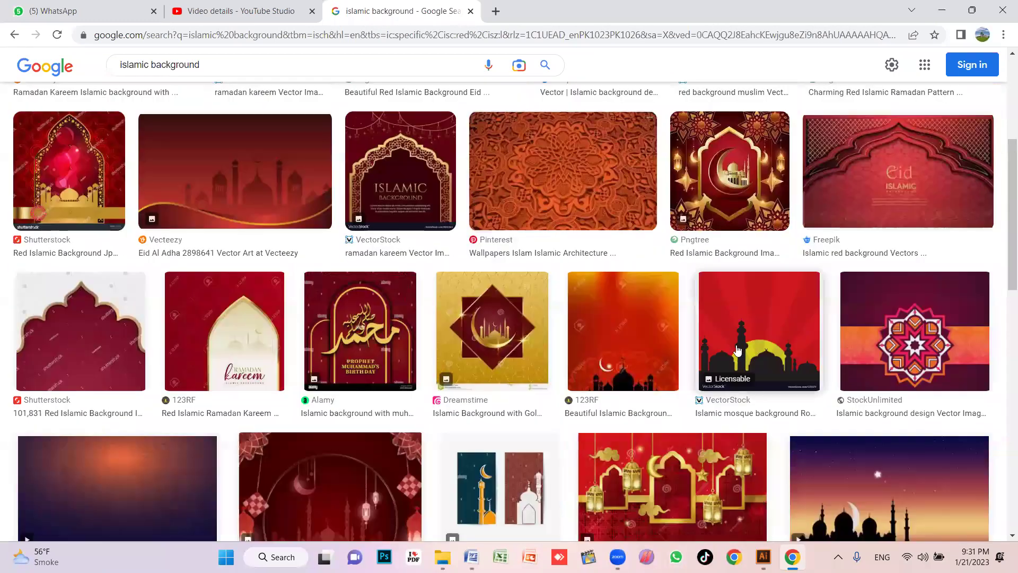
pyautogui.scroll(5, 462, 265)
pyautogui.click(173, 143)
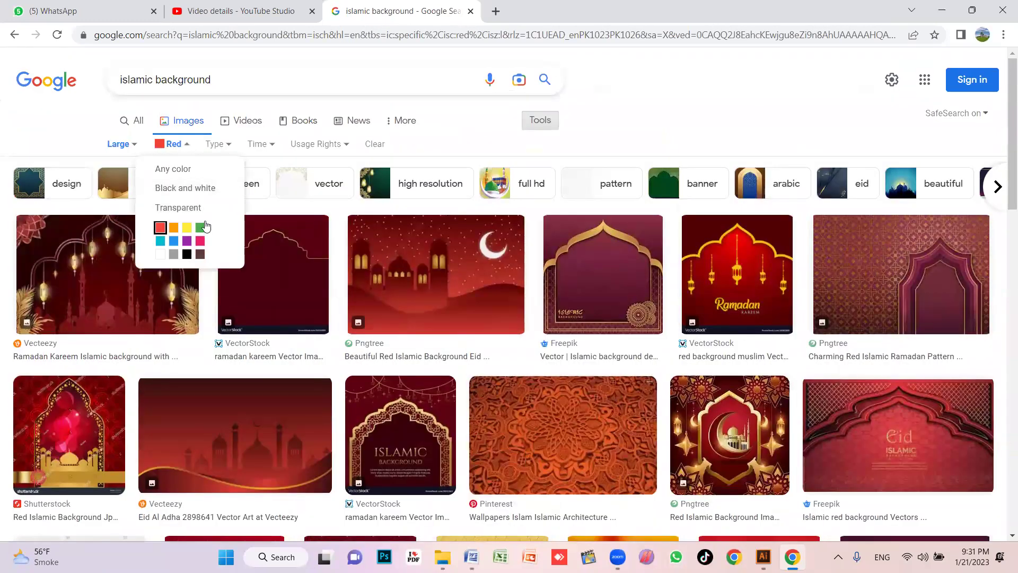
pyautogui.click(186, 228)
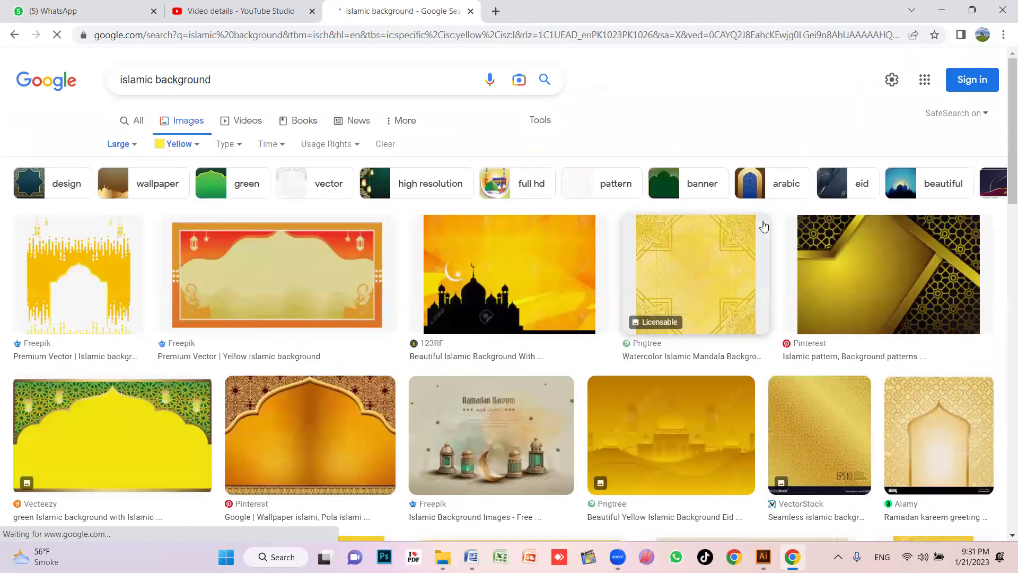
pyautogui.scroll(-10, 319, 288)
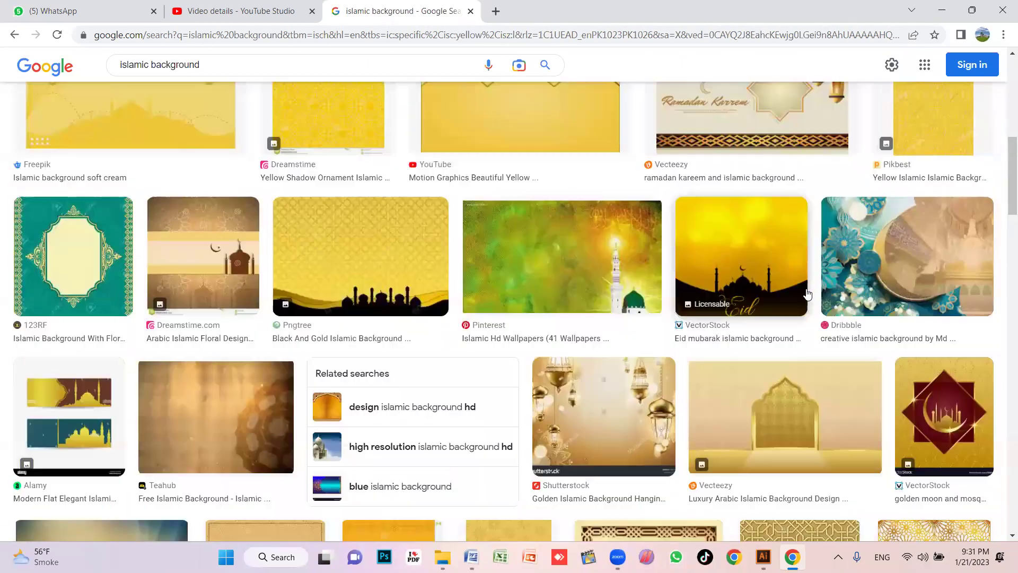
pyautogui.scroll(-10, 240, 308)
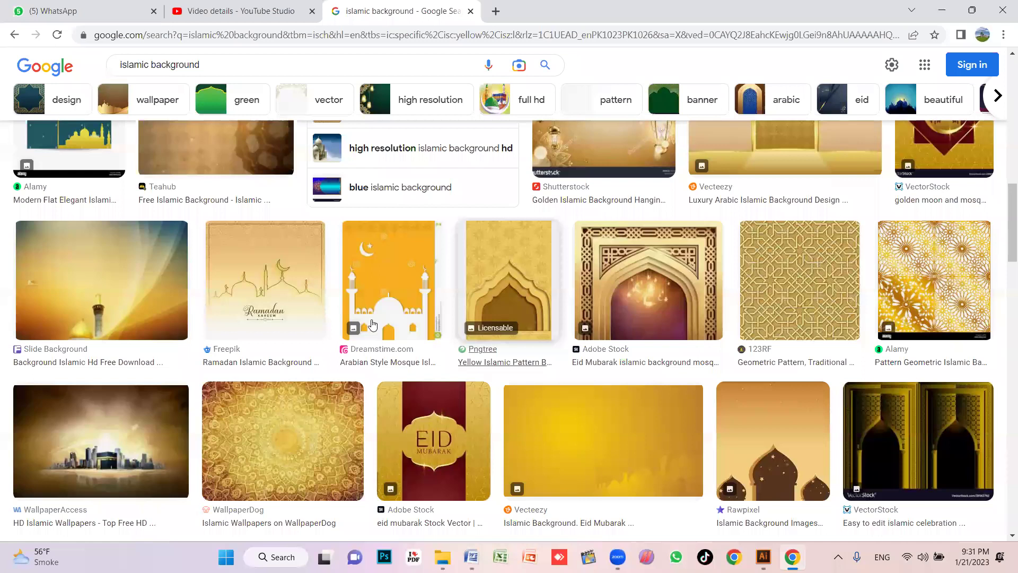
pyautogui.scroll(3, 320, 301)
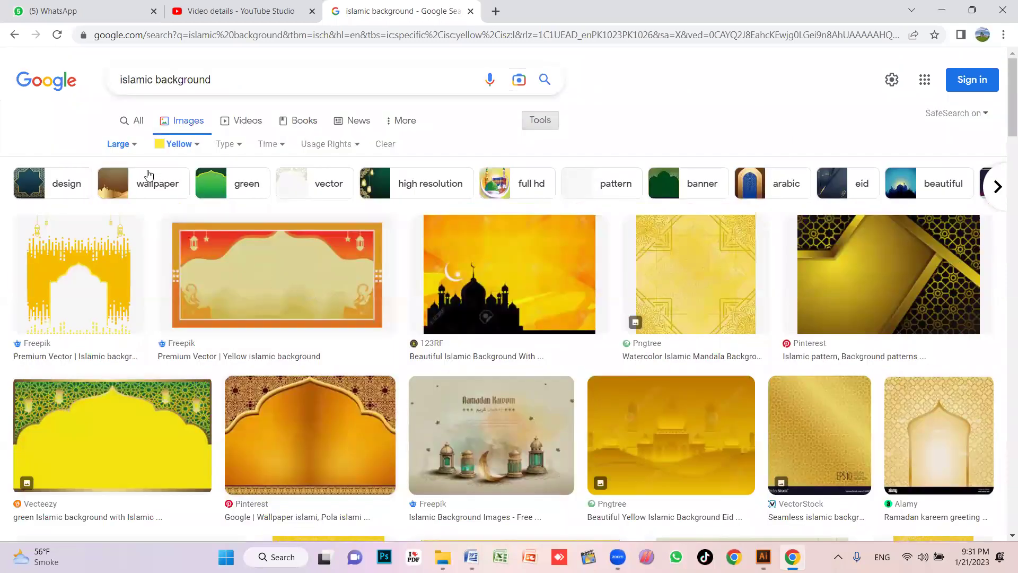
pyautogui.click(196, 145)
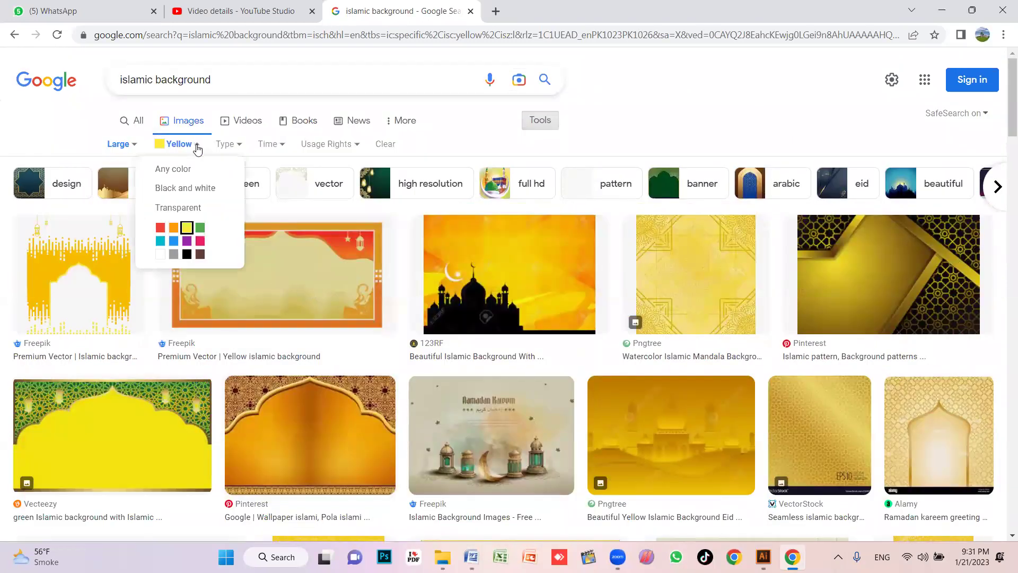
# Switch the colour filter to Green and scroll through the results
pyautogui.click(201, 229)
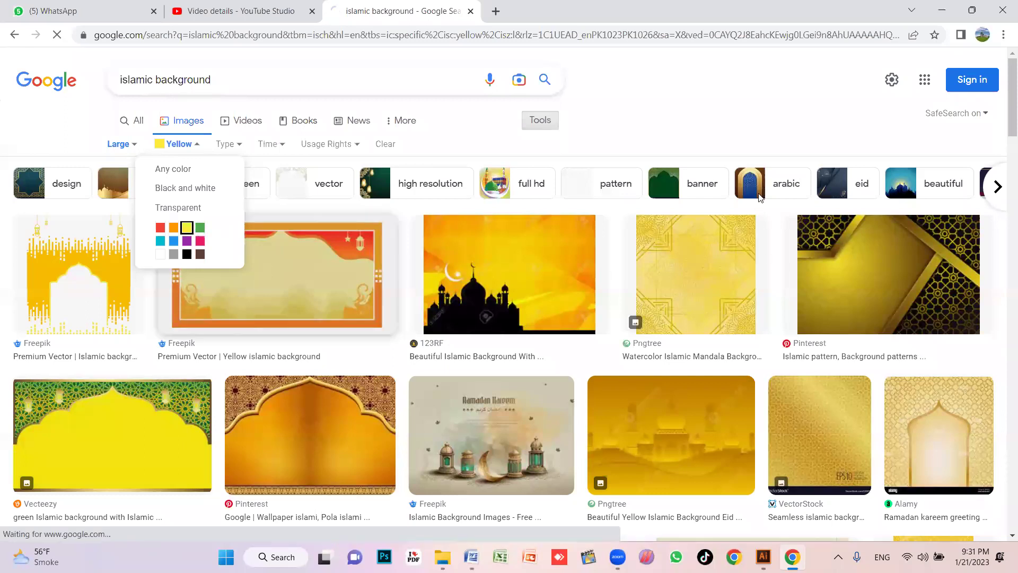
pyautogui.scroll(-2, 366, 291)
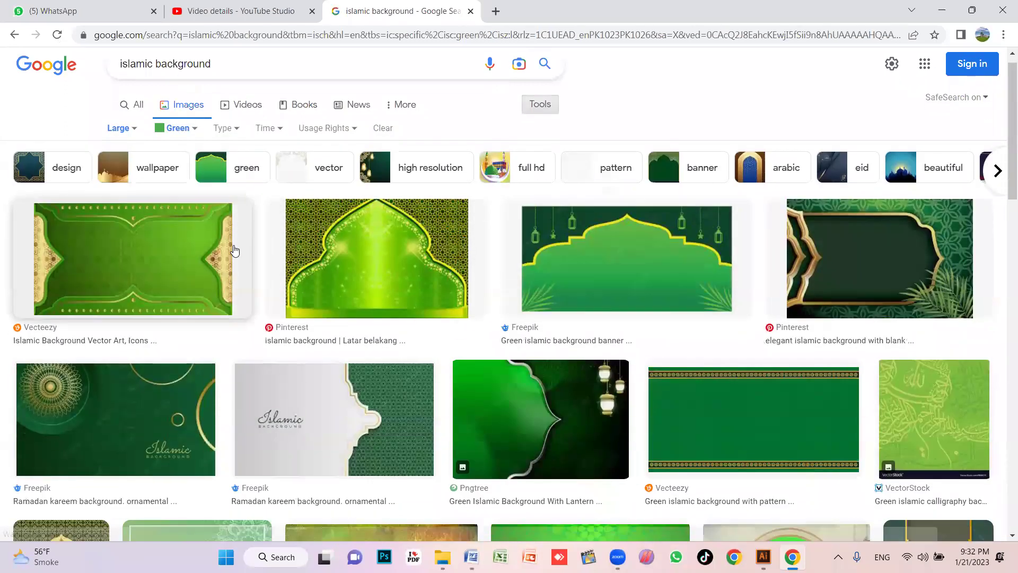
pyautogui.scroll(-6, 365, 291)
pyautogui.scroll(6, 297, 281)
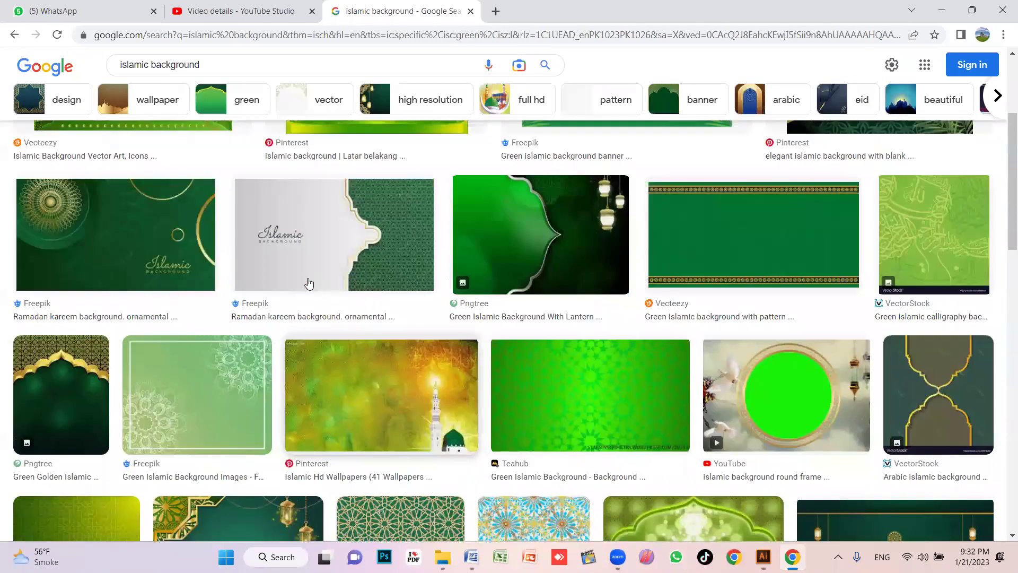
pyautogui.scroll(2, 503, 294)
pyautogui.scroll(-5, 609, 323)
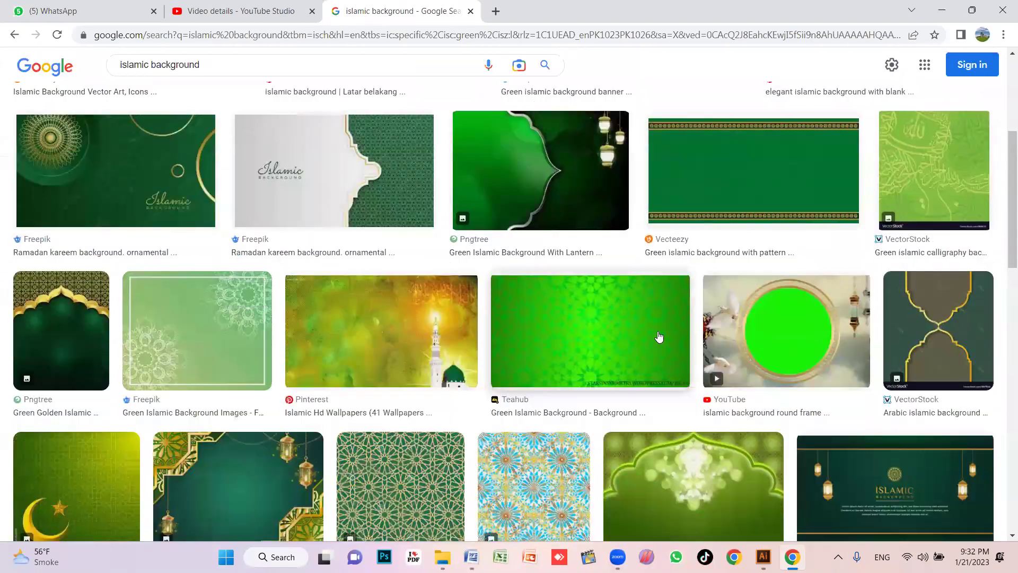
pyautogui.scroll(3, 521, 302)
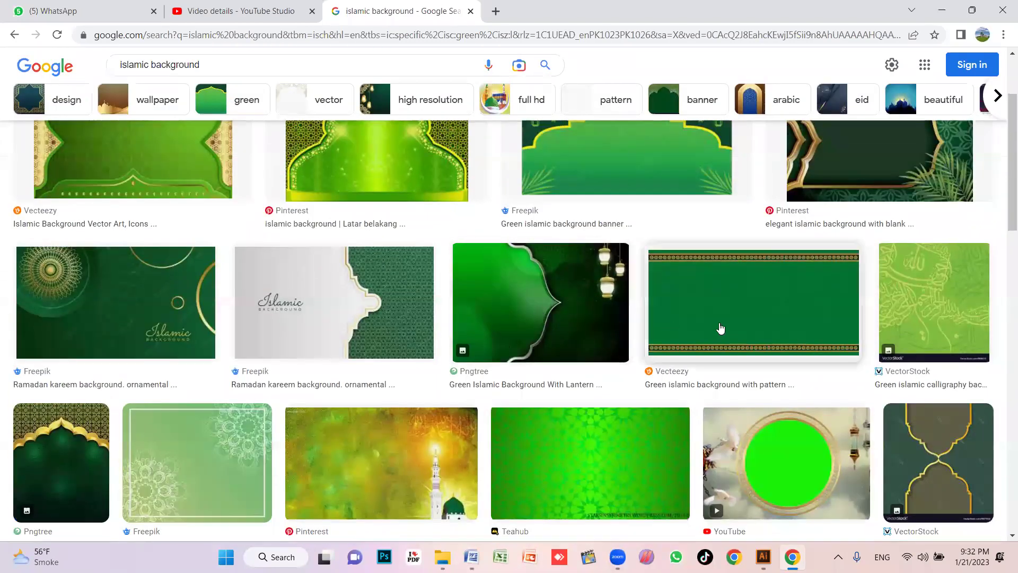
pyautogui.scroll(-6, 809, 316)
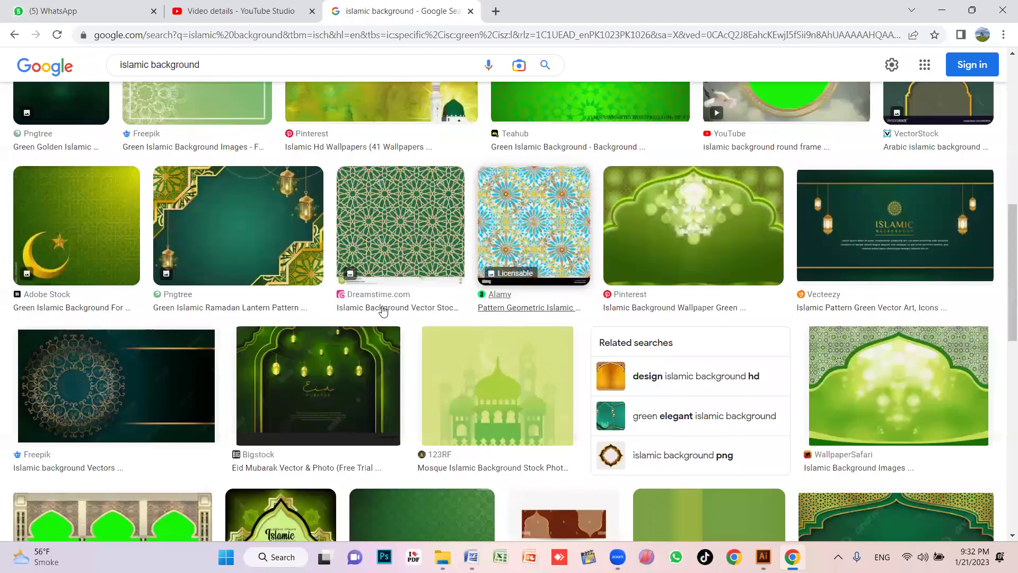
pyautogui.scroll(-3, 543, 303)
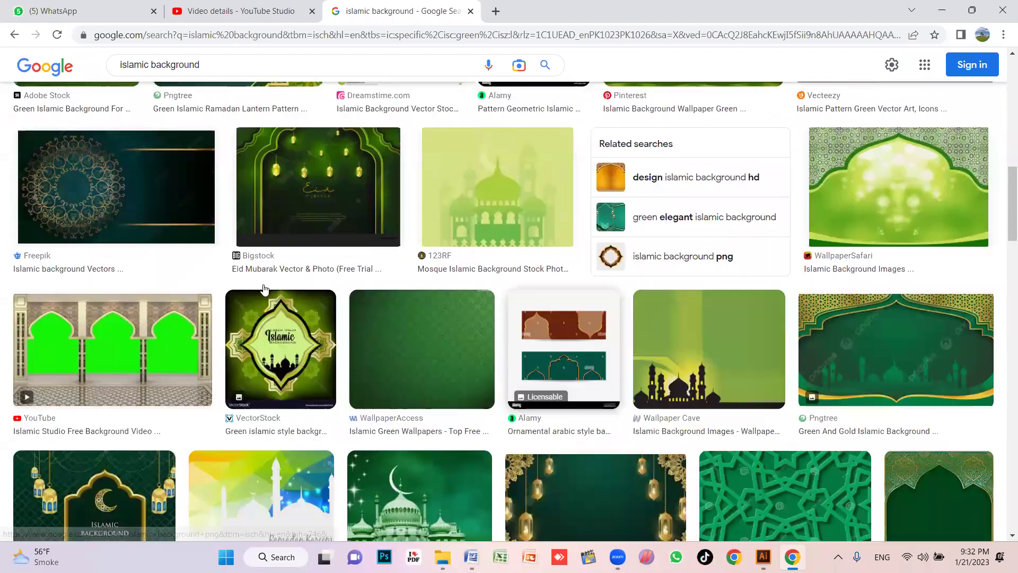
pyautogui.scroll(-2, 265, 289)
pyautogui.scroll(-3, 520, 297)
pyautogui.scroll(-2, 329, 292)
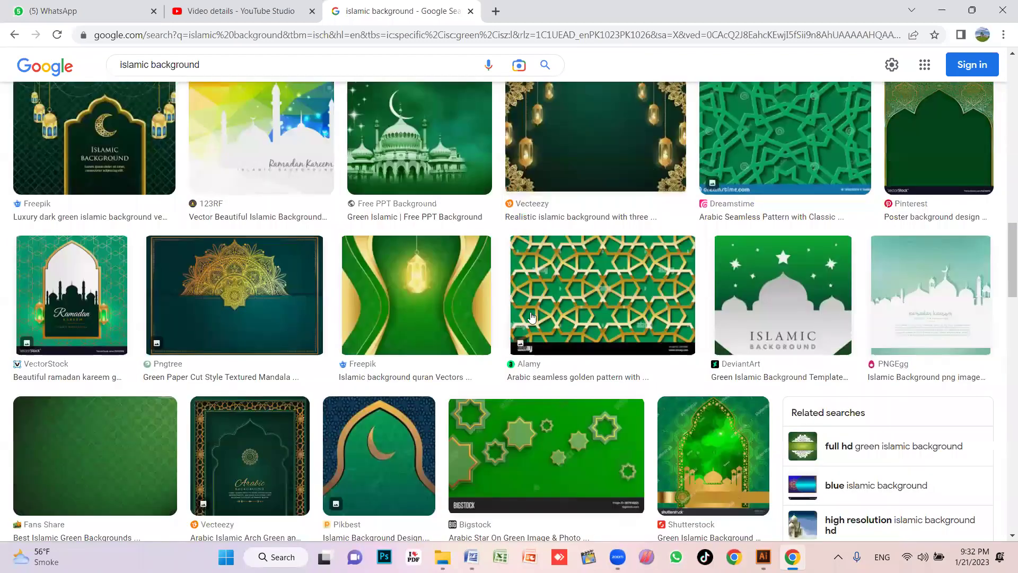
# Copy the Green Paper Cut Style Textured Mandala background image and return to Illustrator
pyautogui.click(247, 274)
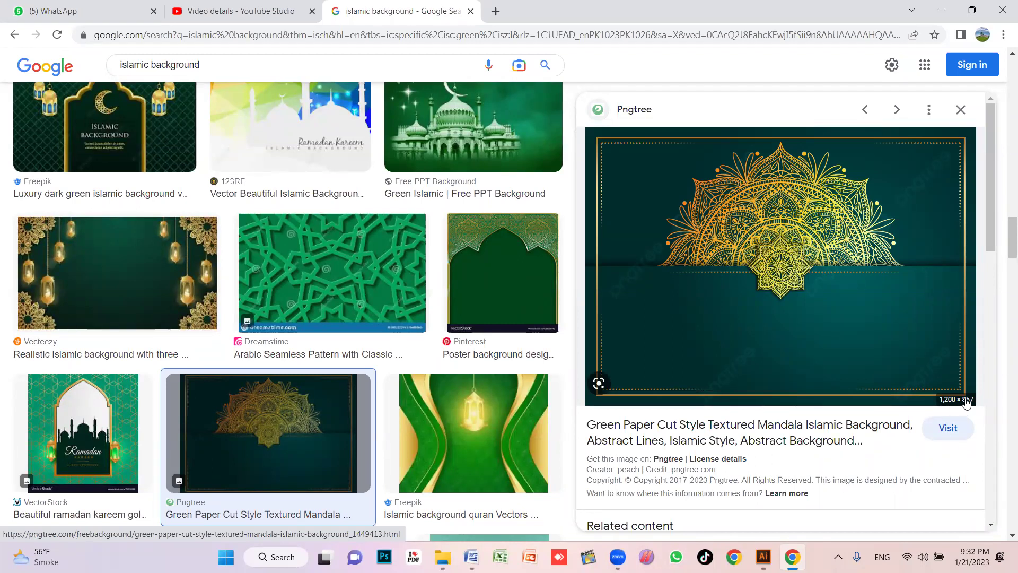
pyautogui.rightClick(781, 286)
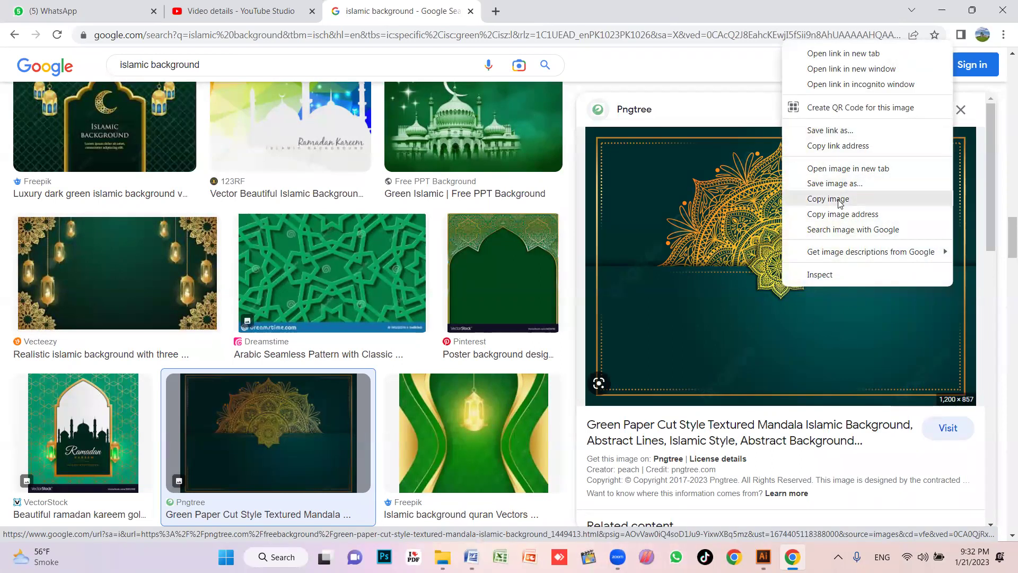
pyautogui.click(828, 199)
pyautogui.hotkey('alt', 'Tab')
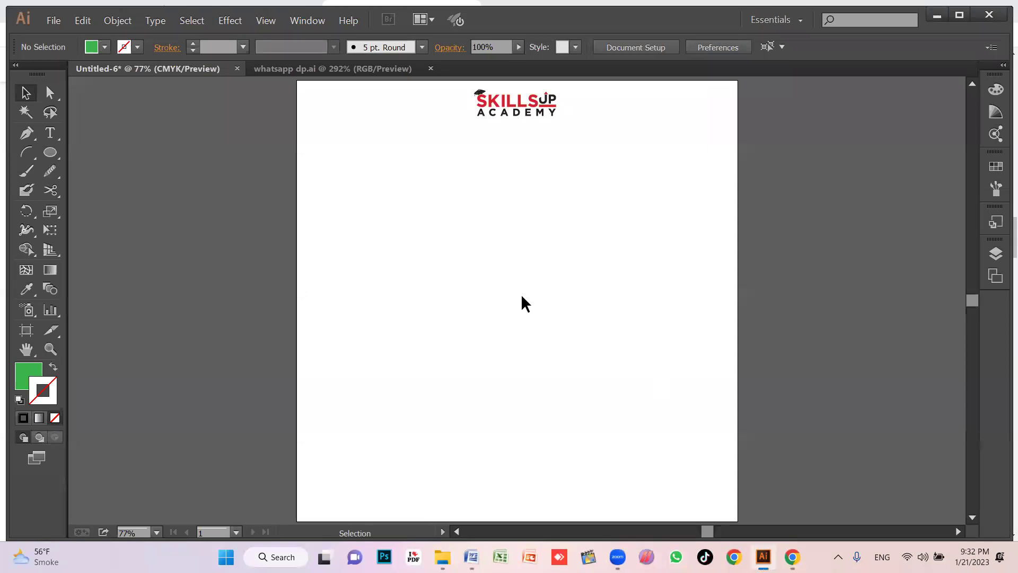
pyautogui.hotkey('ctrl', 'v')
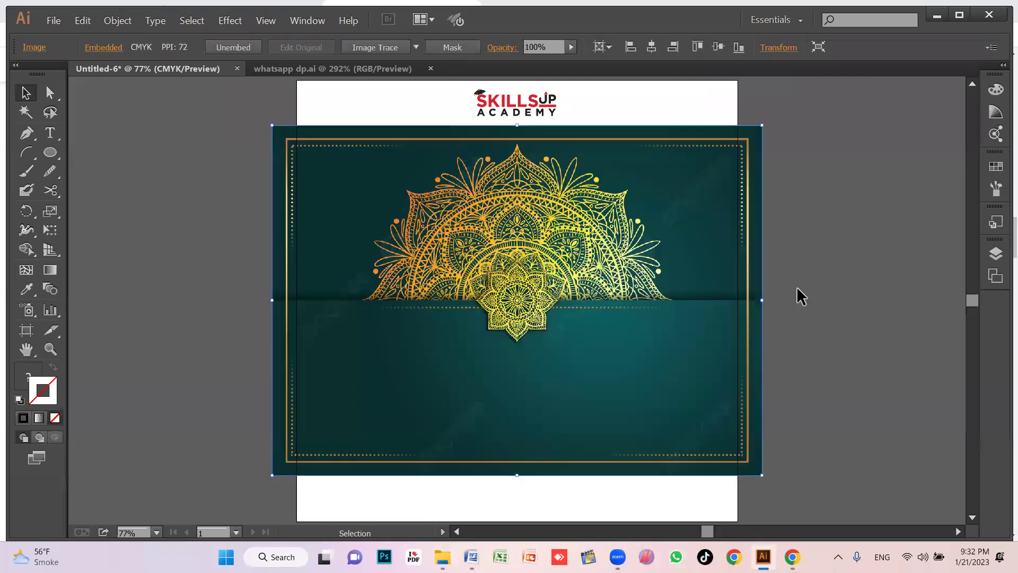
pyautogui.click(799, 293)
pyautogui.press('z')
pyautogui.click(609, 307)
pyautogui.hotkey('ctrl', '1')
pyautogui.press('v')
pyautogui.scroll(-2, 531, 321)
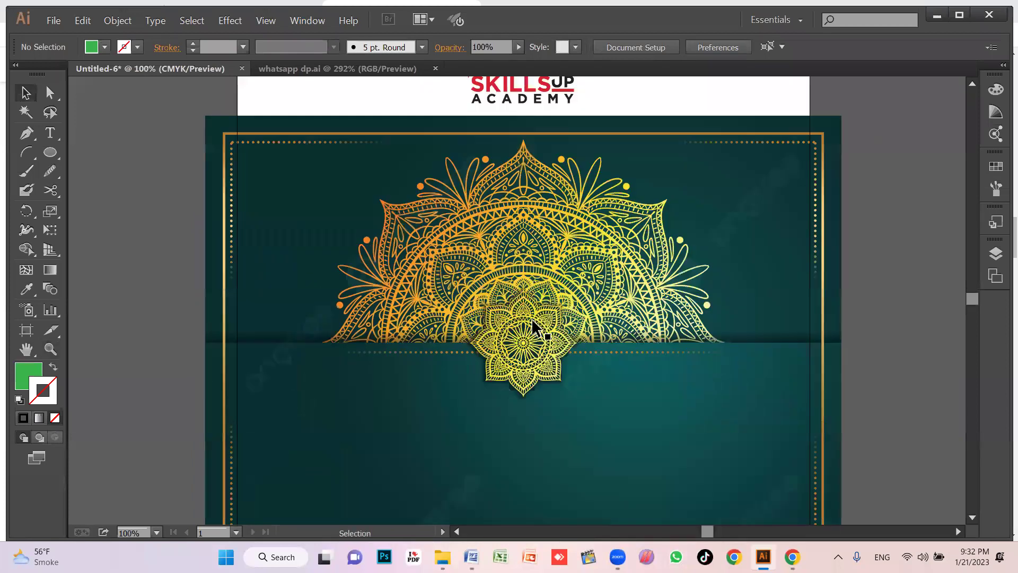
pyautogui.moveTo(538, 326); pyautogui.dragTo(541, 345)
pyautogui.press('z')
pyautogui.hotkey('ctrl', '-')
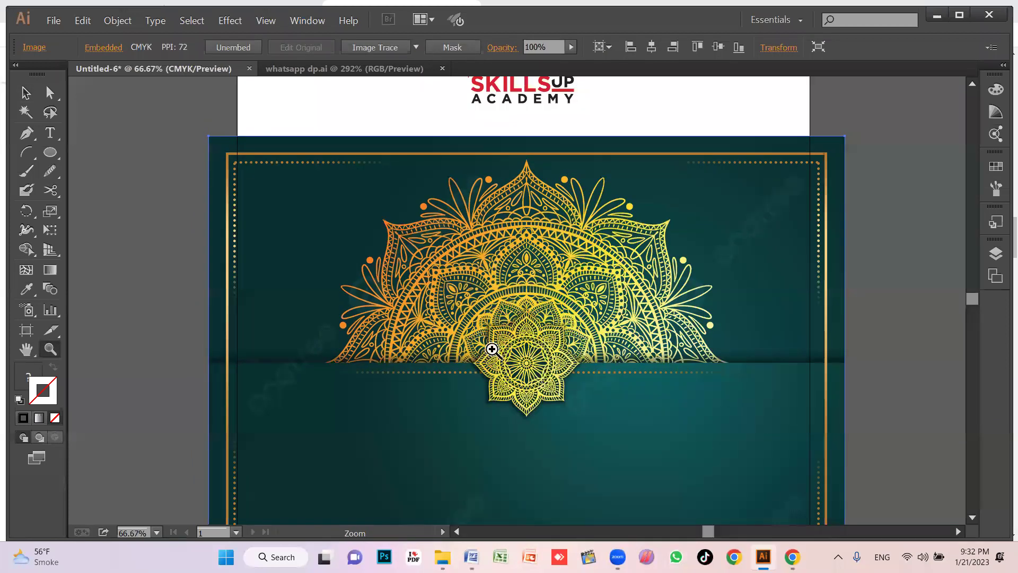
pyautogui.scroll(-1, 609, 371)
pyautogui.scroll(2, 654, 384)
pyautogui.press('v')
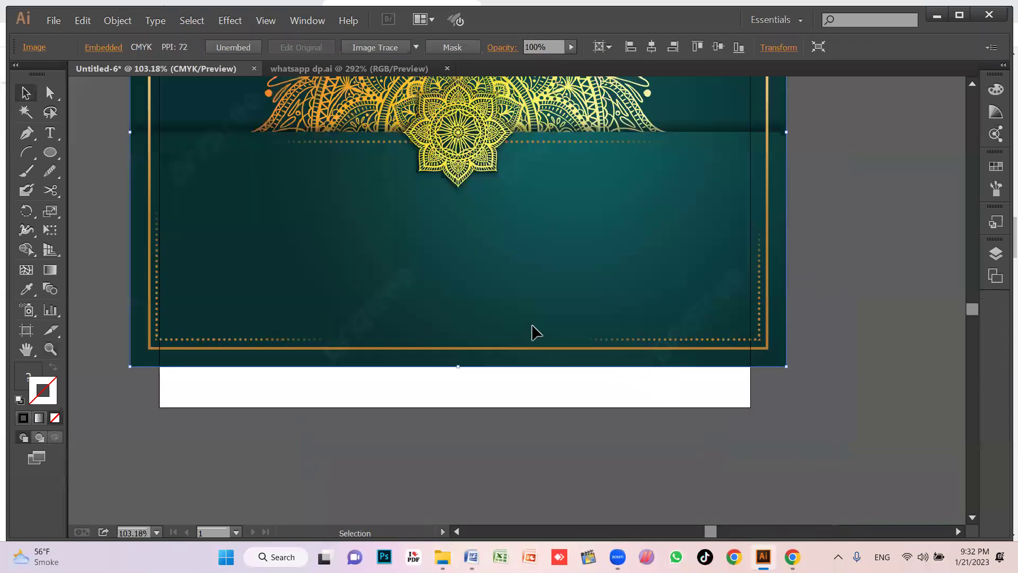
pyautogui.moveTo(459, 366); pyautogui.dragTo(460, 415)
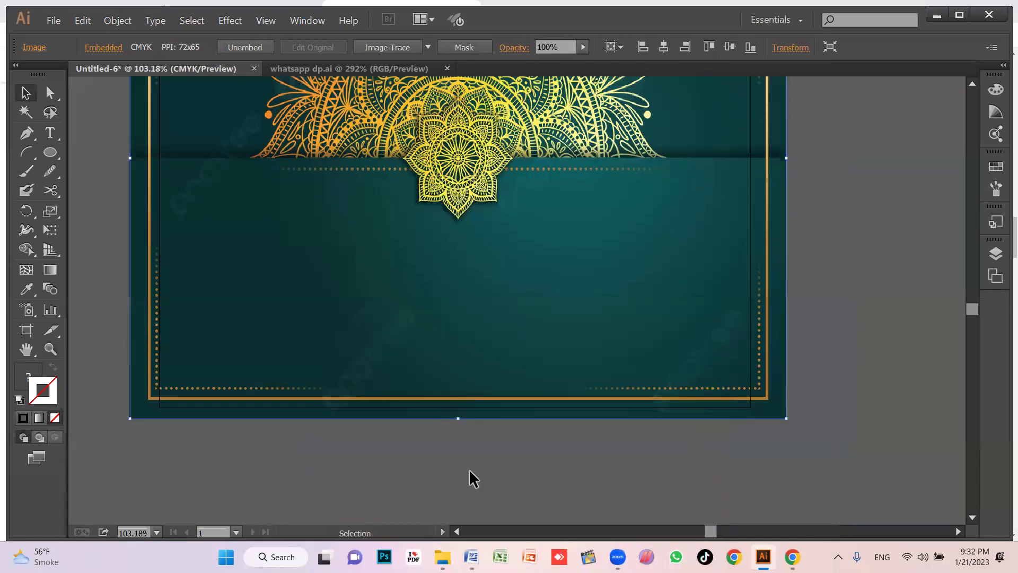
pyautogui.click(470, 477)
pyautogui.scroll(2, 500, 412)
pyautogui.click(494, 295)
pyautogui.press('super')
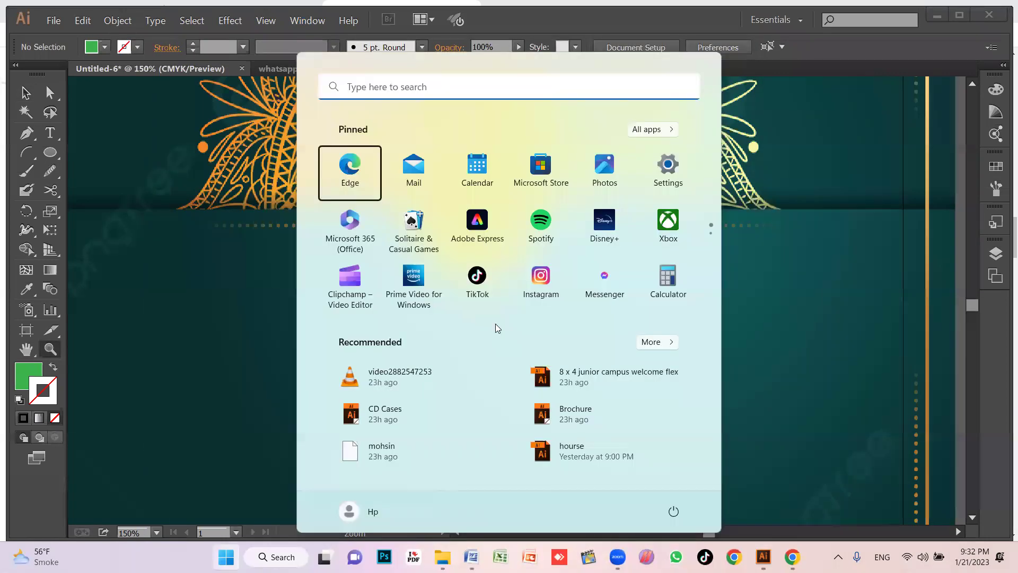
pyautogui.press('super')
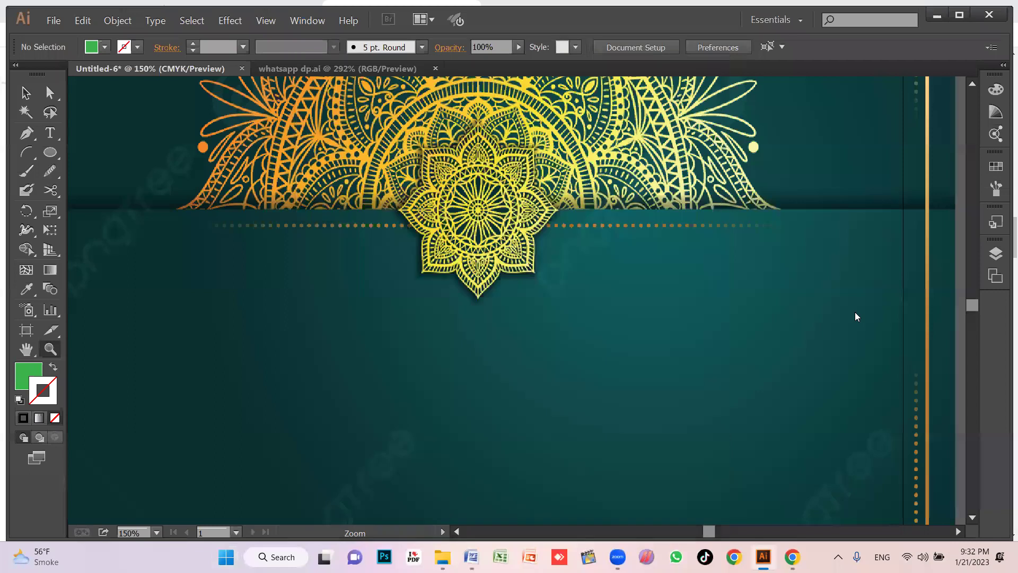
pyautogui.hotkey('ctrl', '0')
pyautogui.press('v')
pyautogui.click(647, 329)
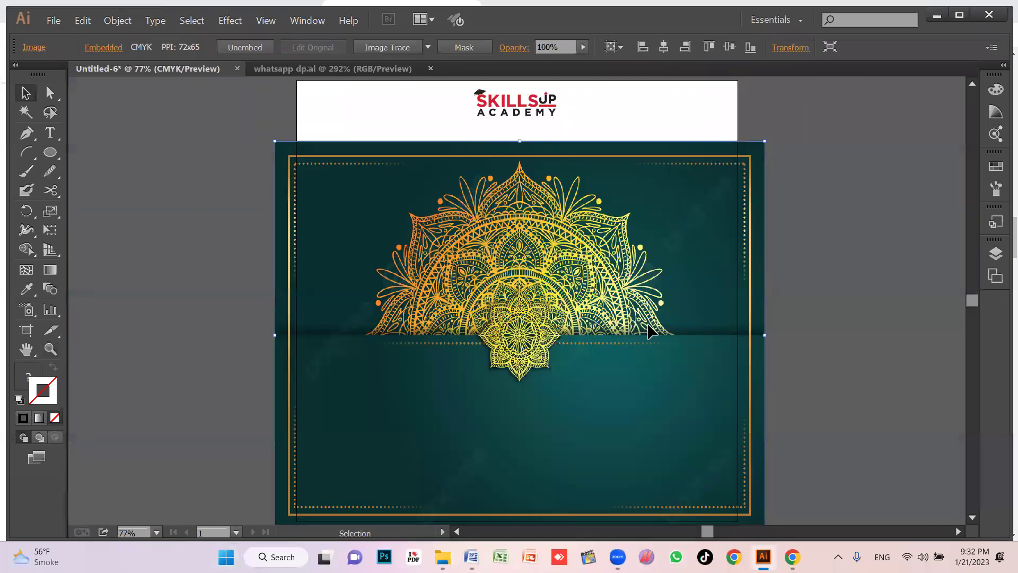
pyautogui.press('Delete')
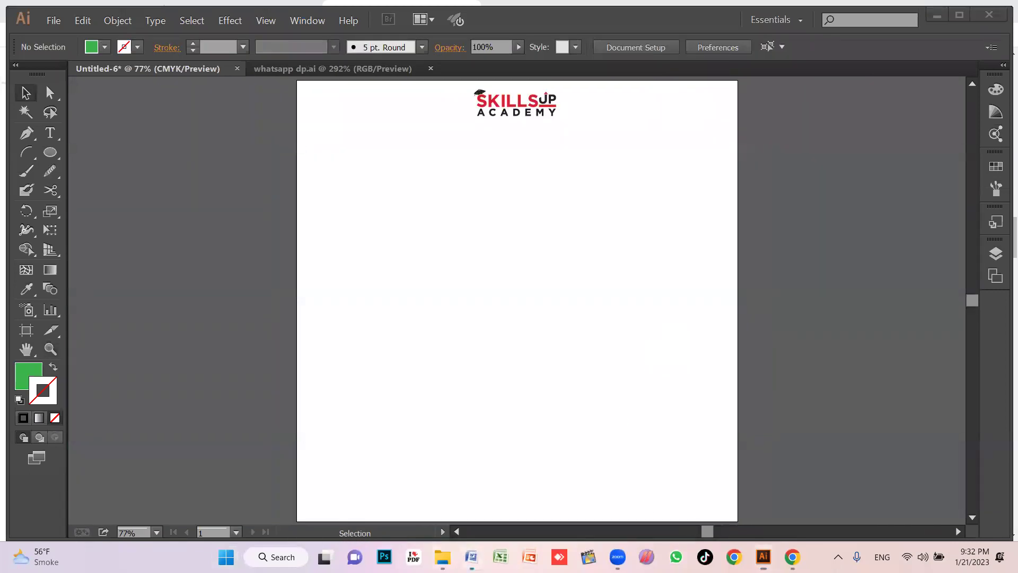
pyautogui.click(465, 555)
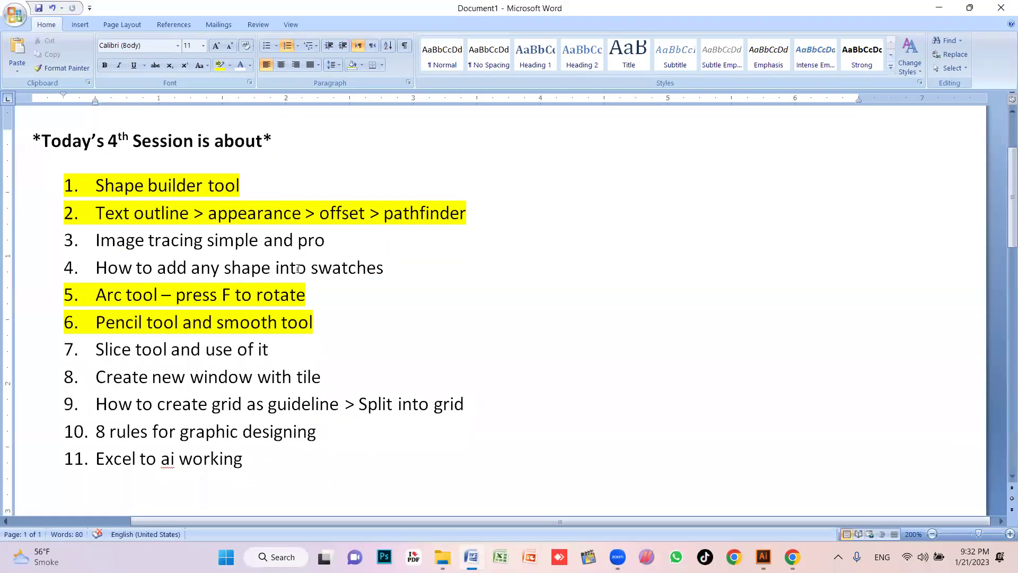
pyautogui.moveTo(97, 267); pyautogui.dragTo(358, 276)
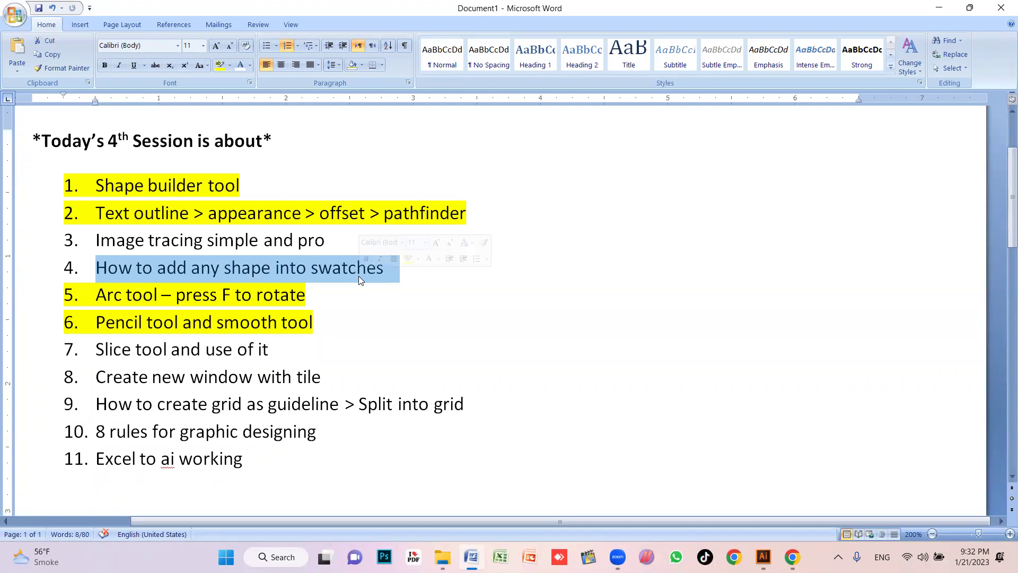
pyautogui.click(424, 294)
pyautogui.moveTo(413, 273); pyautogui.dragTo(95, 269)
pyautogui.click(944, 7)
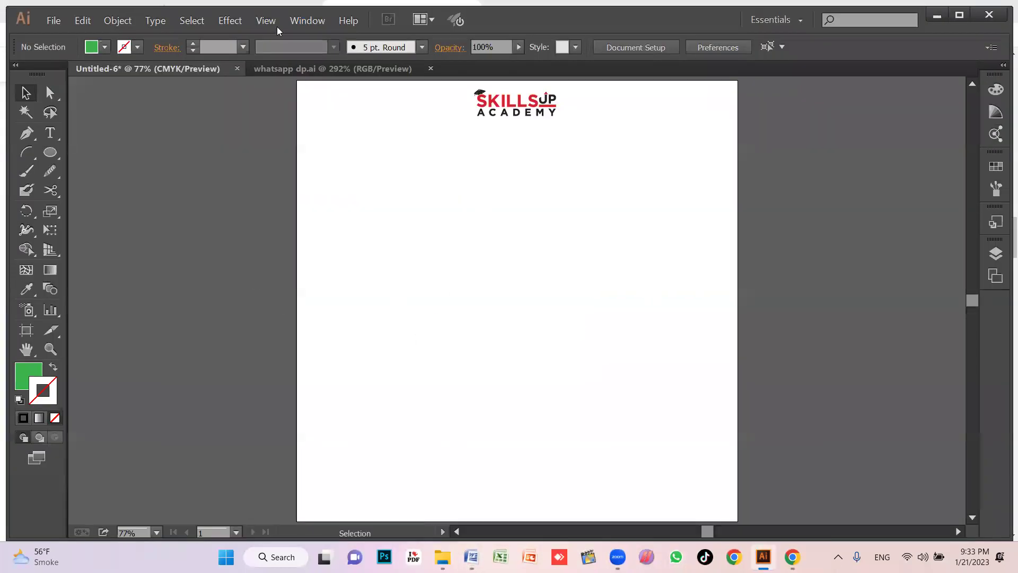
# Draw a trial green rectangle on the artboard, then delete it
pyautogui.click(304, 21)
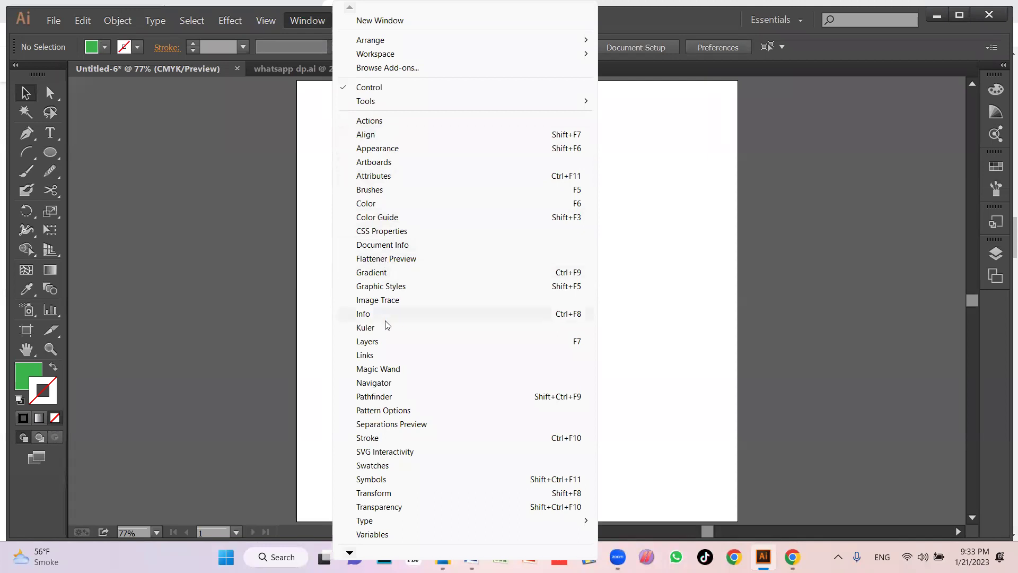
pyautogui.click(263, 254)
pyautogui.click(102, 49)
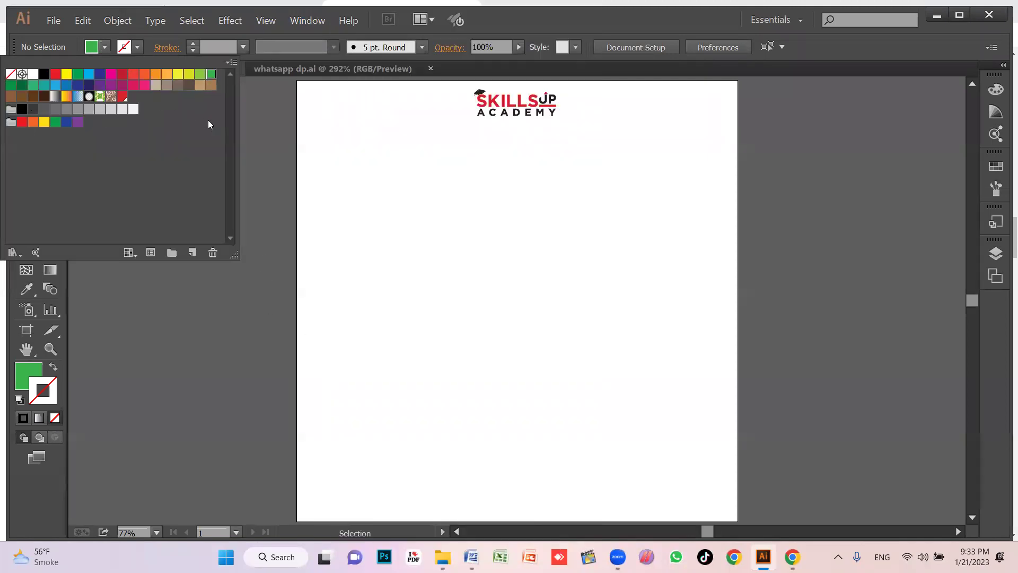
pyautogui.click(364, 179)
pyautogui.press('m')
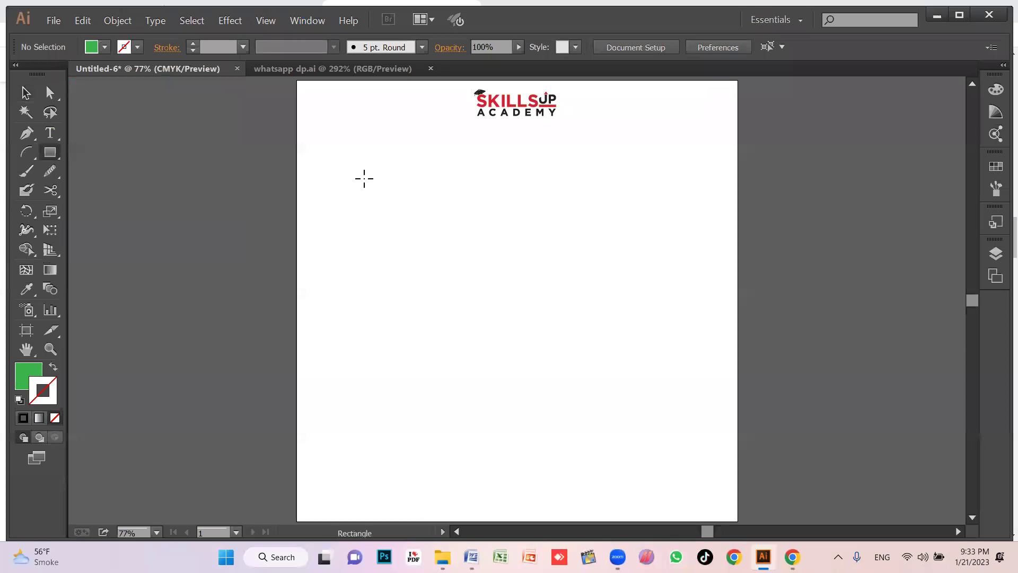
pyautogui.moveTo(382, 180); pyautogui.dragTo(473, 293)
pyautogui.press('v')
pyautogui.press('Delete')
# Draw a green circle with the Ellipse tool and drag two copies below it
pyautogui.press('l')
pyautogui.moveTo(408, 292); pyautogui.dragTo(529, 230)
pyautogui.press('v')
pyautogui.moveTo(530, 295); pyautogui.dragTo(525, 313)
pyautogui.moveTo(525, 313); pyautogui.dragTo(532, 387)
# Shrink and reposition the circle copies into a cluster of varied sizes
pyautogui.click(546, 311)
pyautogui.moveTo(546, 327); pyautogui.dragTo(533, 314)
pyautogui.moveTo(446, 371); pyautogui.dragTo(457, 357)
pyautogui.moveTo(486, 306); pyautogui.dragTo(471, 322)
pyautogui.moveTo(516, 359); pyautogui.dragTo(498, 277)
pyautogui.moveTo(468, 314); pyautogui.dragTo(516, 306)
pyautogui.moveTo(525, 215); pyautogui.dragTo(514, 225)
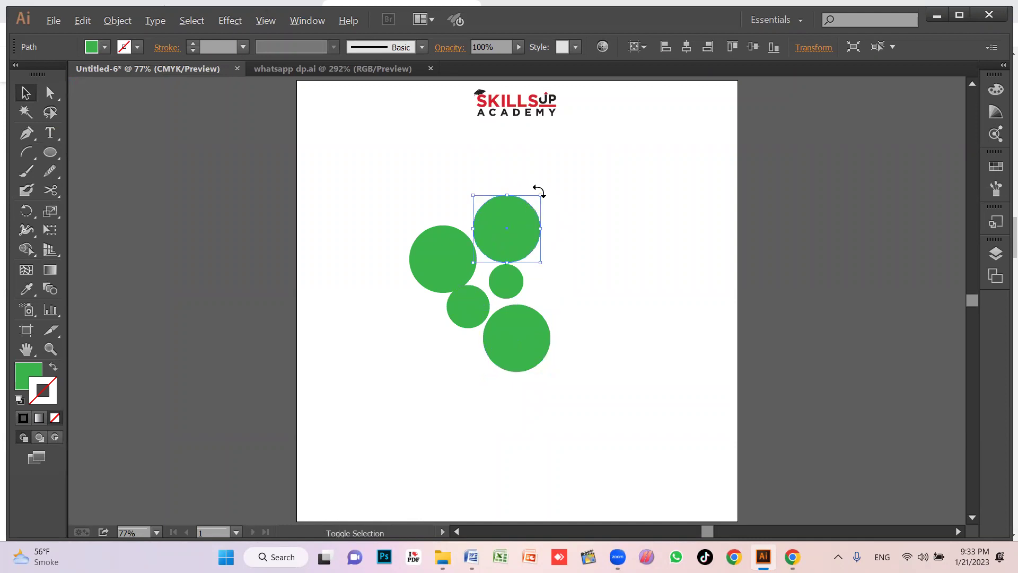
# Undo the last change, shrink the bottom circle, and marquee-select all five circles
pyautogui.click(530, 290)
pyautogui.hotkey('ctrl', 'z')
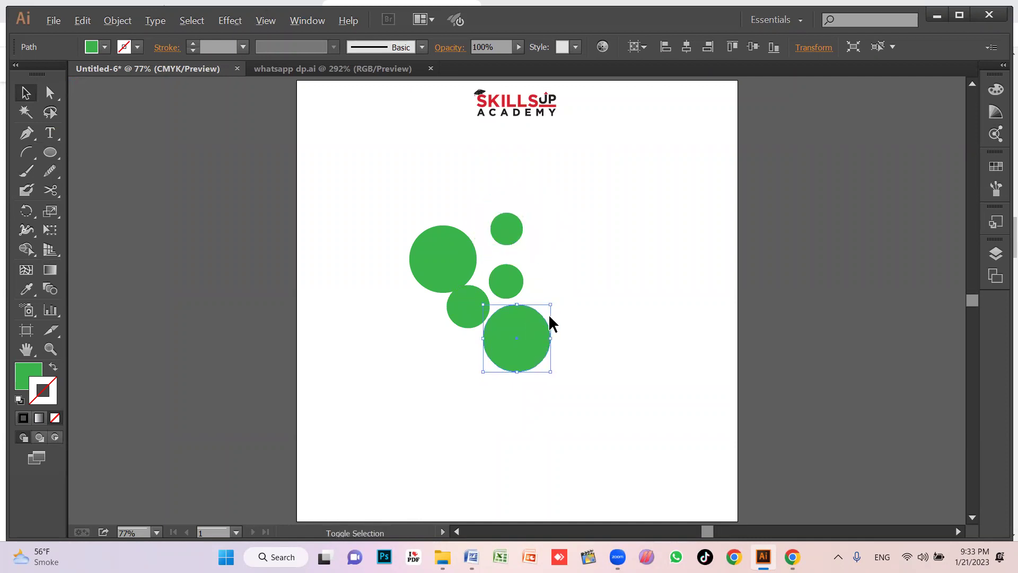
pyautogui.moveTo(549, 305); pyautogui.dragTo(485, 321)
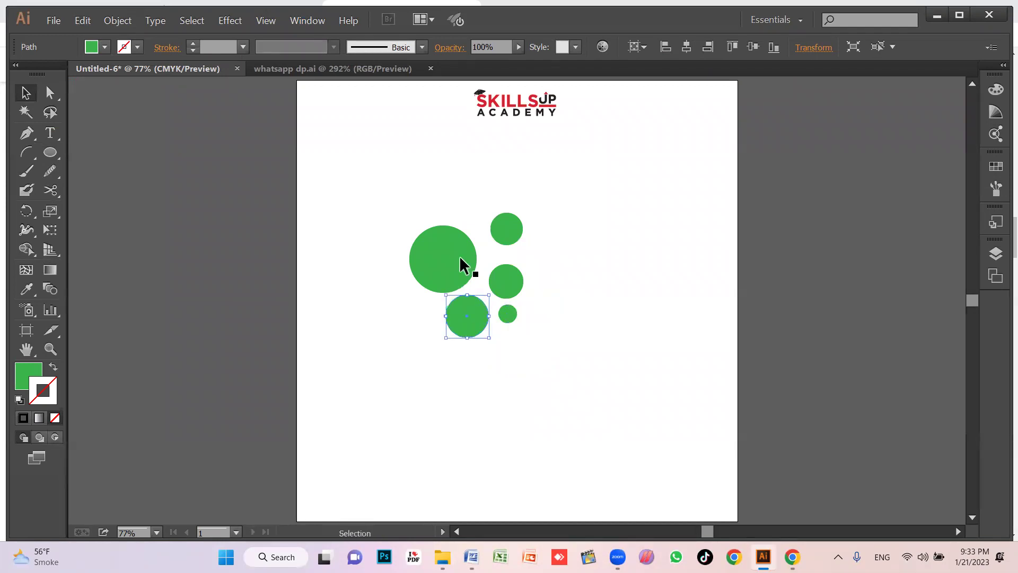
pyautogui.click(589, 271)
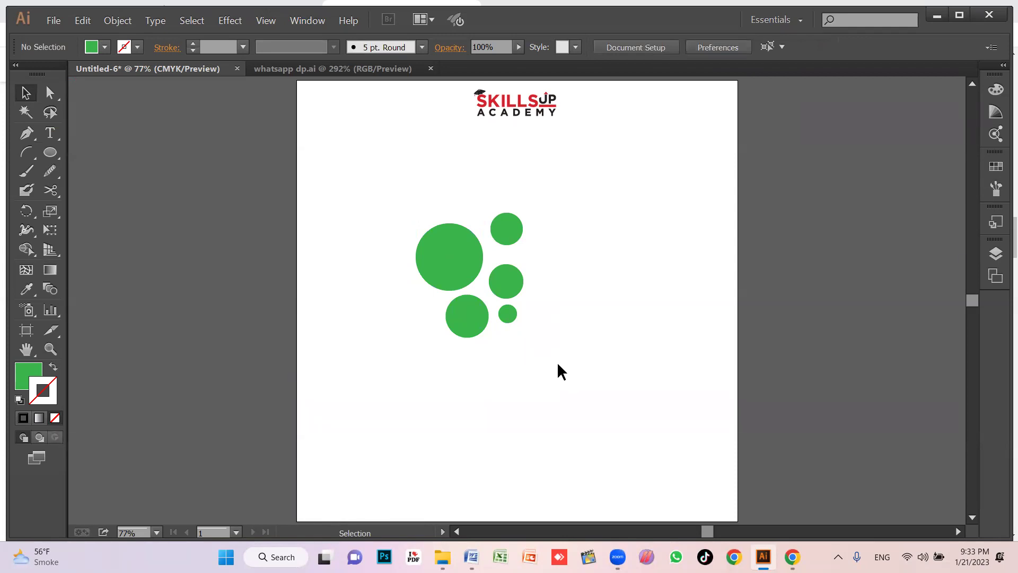
pyautogui.moveTo(557, 365); pyautogui.dragTo(398, 206)
pyautogui.moveTo(600, 401); pyautogui.dragTo(349, 205)
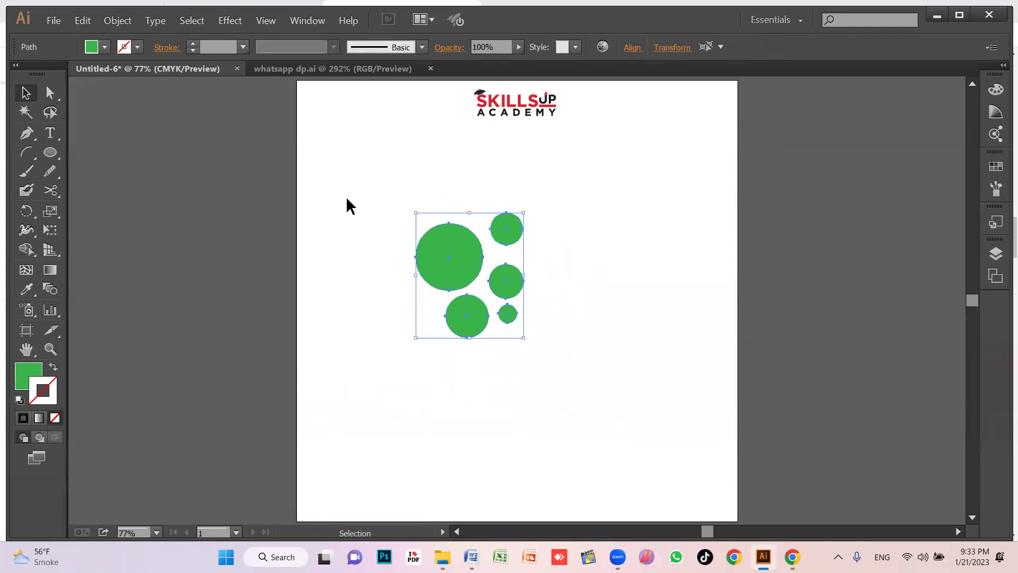
# Draw a square to the right of the green circles with the Rectangle tool
pyautogui.click(116, 48)
pyautogui.click(572, 238)
pyautogui.press('m')
pyautogui.moveTo(578, 173)
pyautogui.mouseDown()
pyautogui.moveTo(652, 281)
pyautogui.moveTo(740, 335)
pyautogui.mouseUp()
pyautogui.press('v')
pyautogui.moveTo(673, 293); pyautogui.dragTo(657, 289)
# Fill the square with the green-yellow floral pattern swatch
pyautogui.click(104, 48)
pyautogui.click(111, 96)
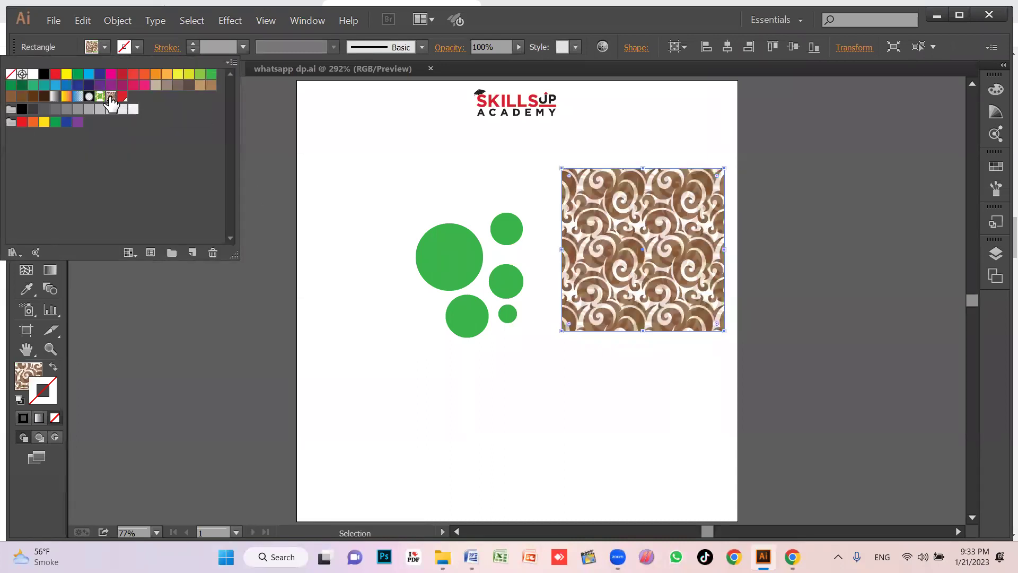
pyautogui.click(99, 96)
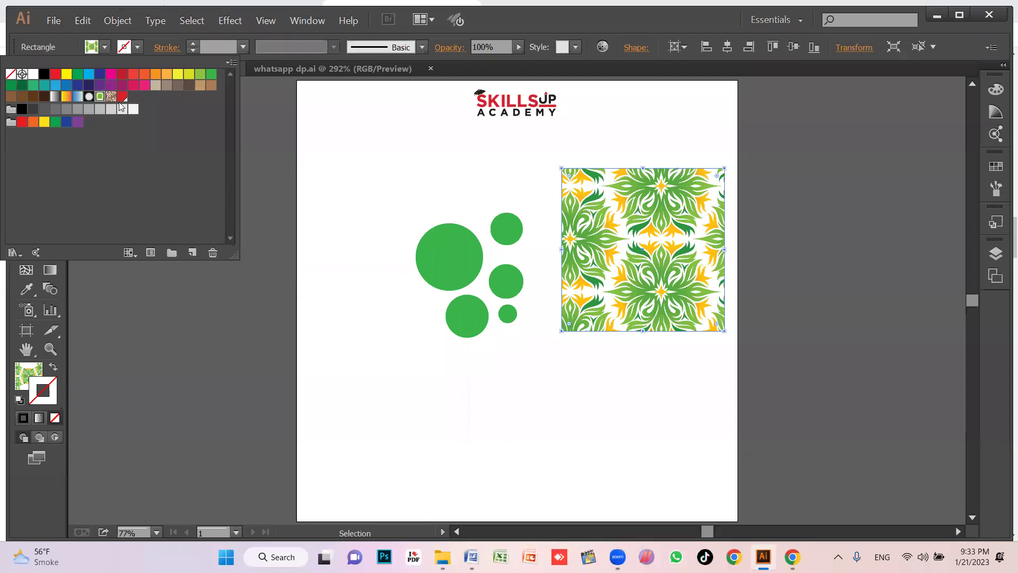
pyautogui.click(650, 363)
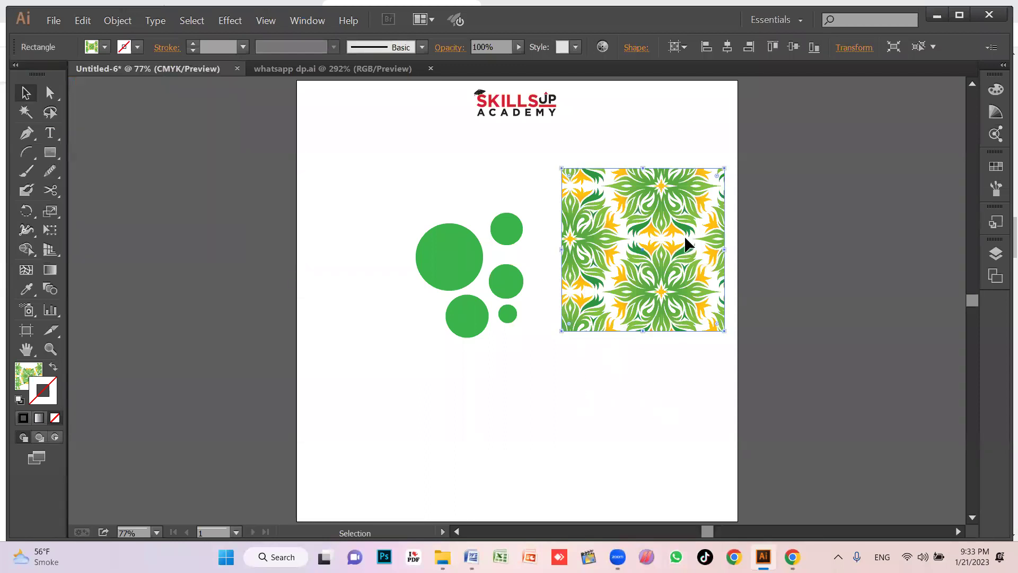